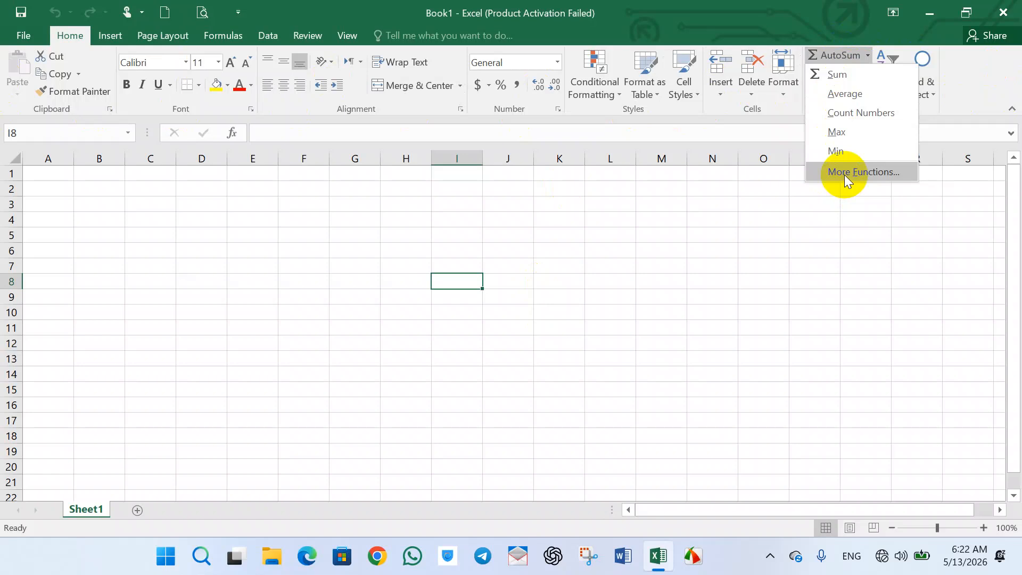
{"action": "left_click", "coordinate": [828, 233]}
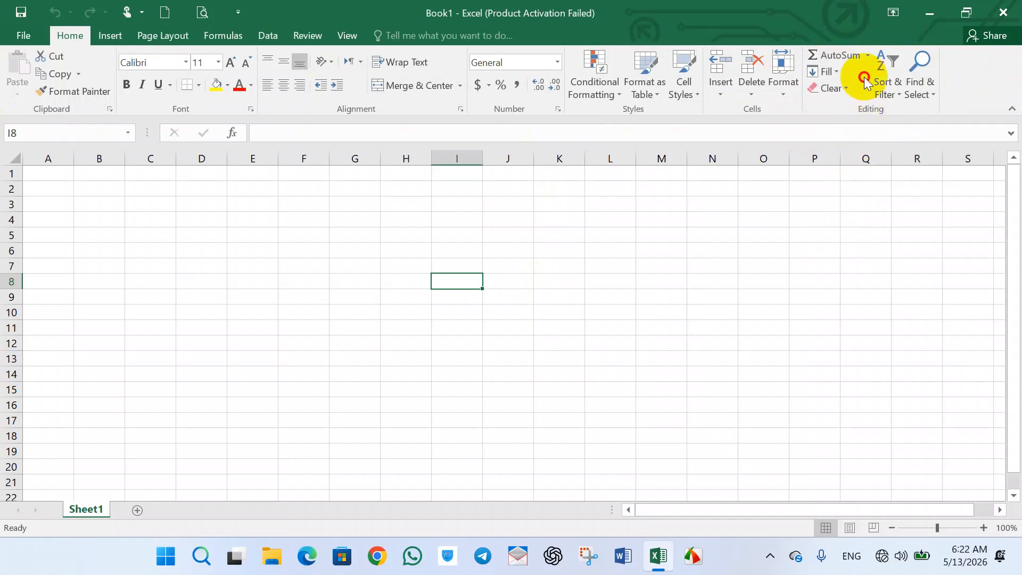
{"action": "left_click", "coordinate": [867, 56]}
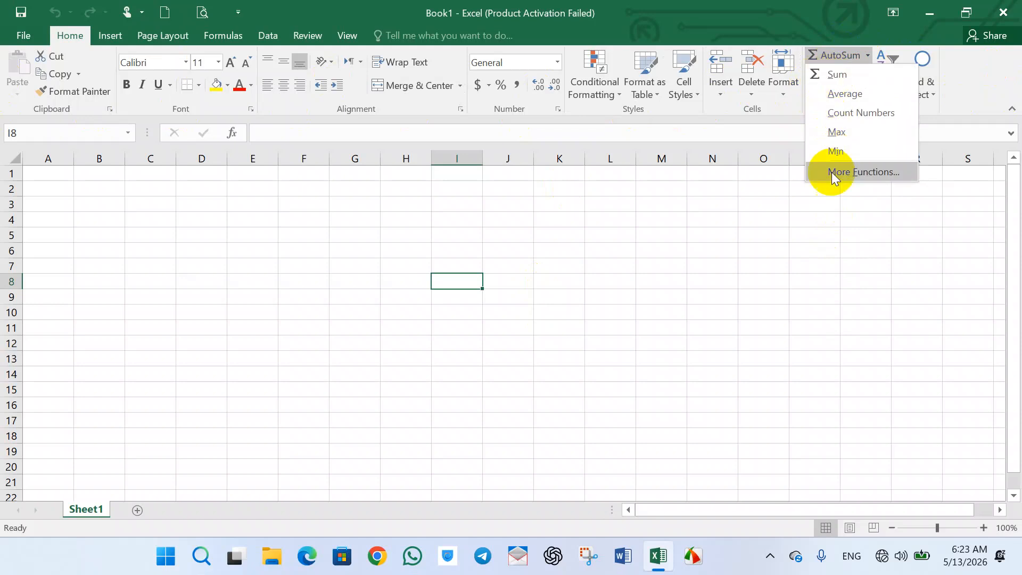
{"action": "left_click", "coordinate": [603, 237]}
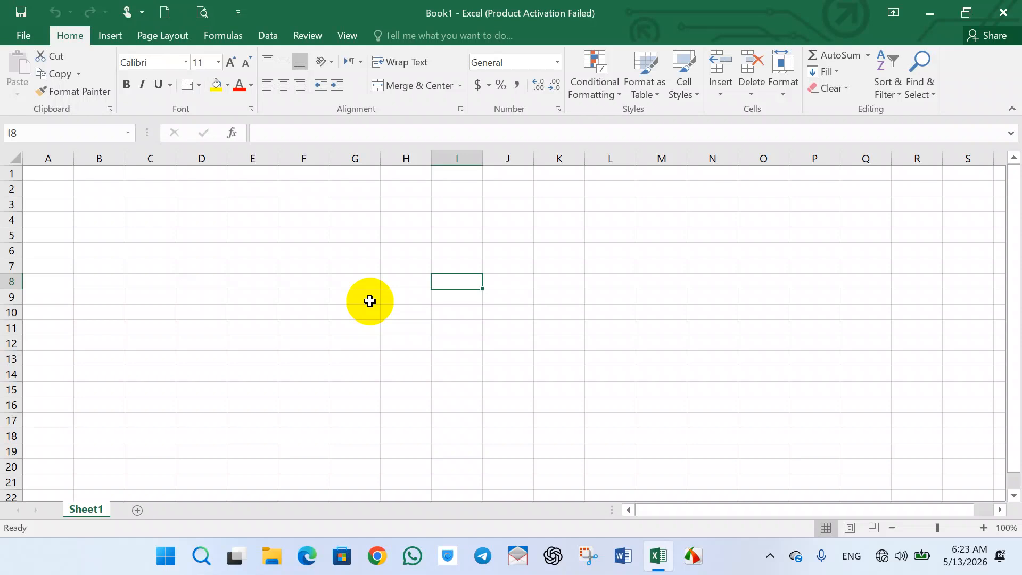
{"action": "left_click", "coordinate": [67, 178]}
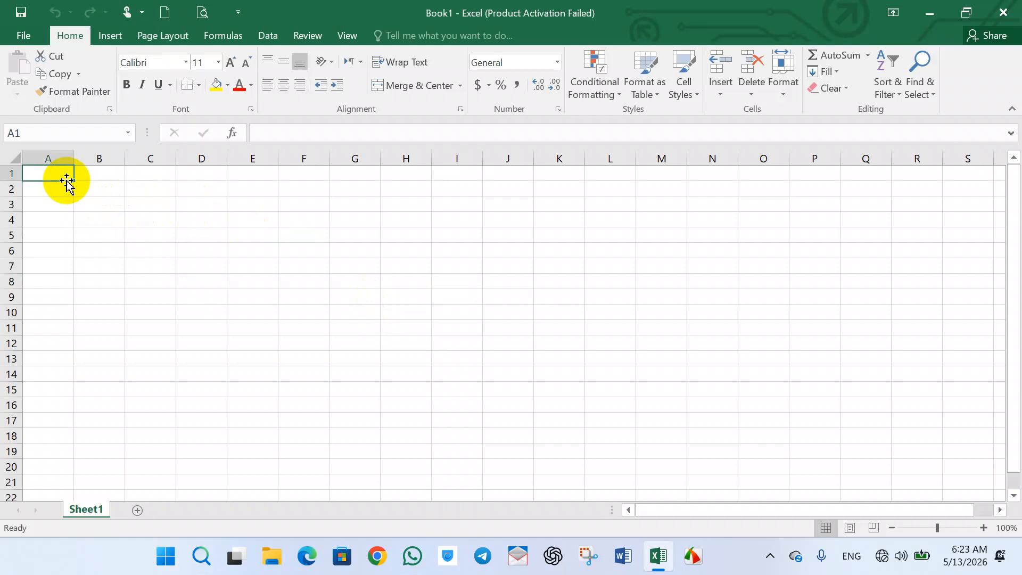
{"action": "left_click", "coordinate": [58, 188]}
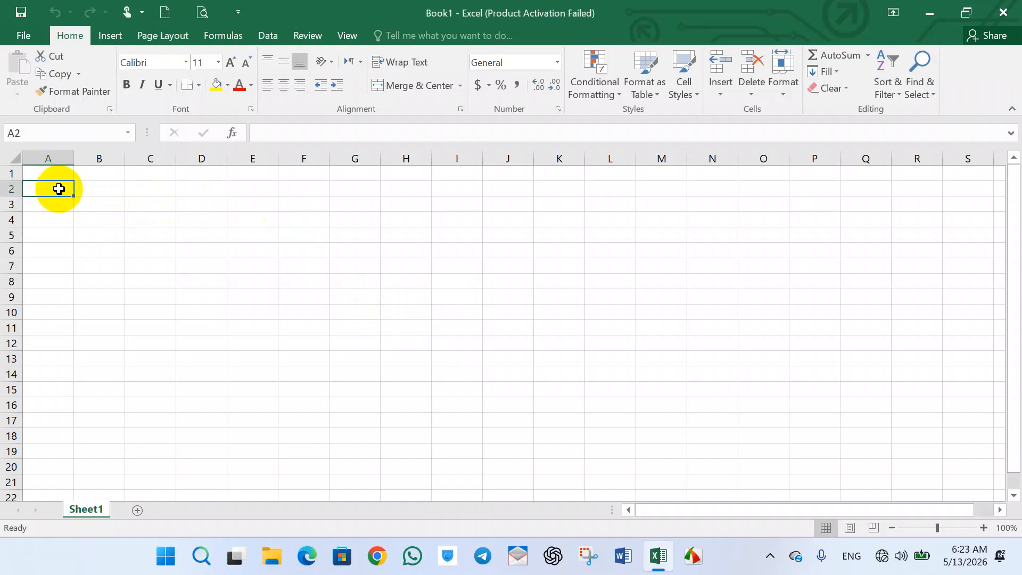
{"action": "left_click_drag", "start_coordinate": [59, 188], "coordinate": [250, 205]}
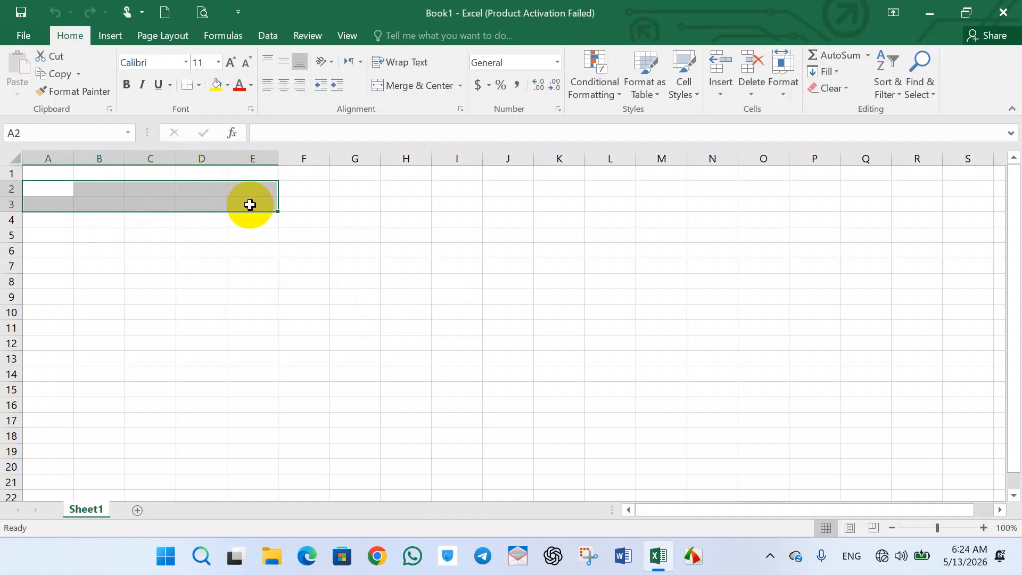
{"action": "left_click", "coordinate": [389, 86]}
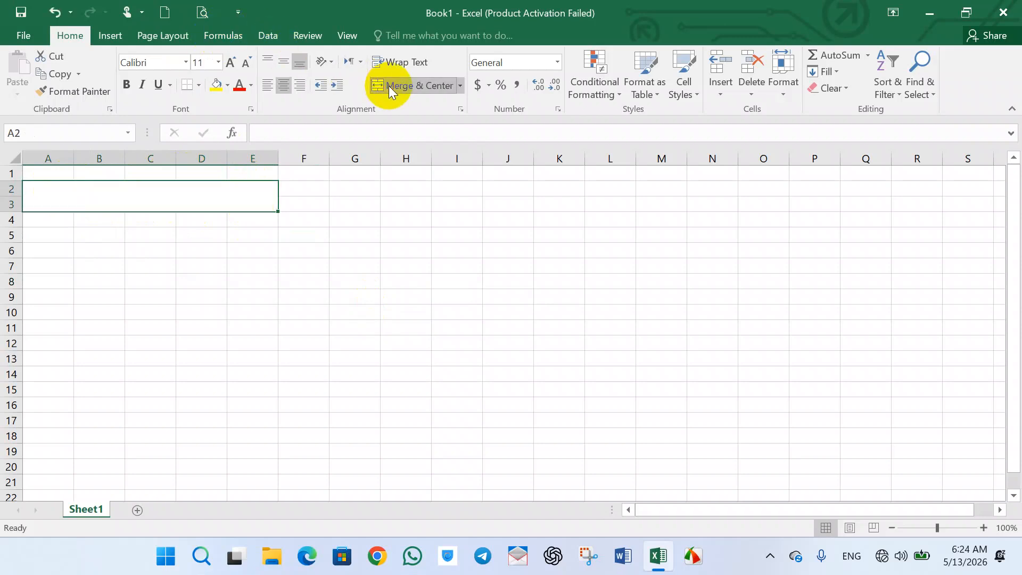
{"action": "left_click", "coordinate": [126, 84]}
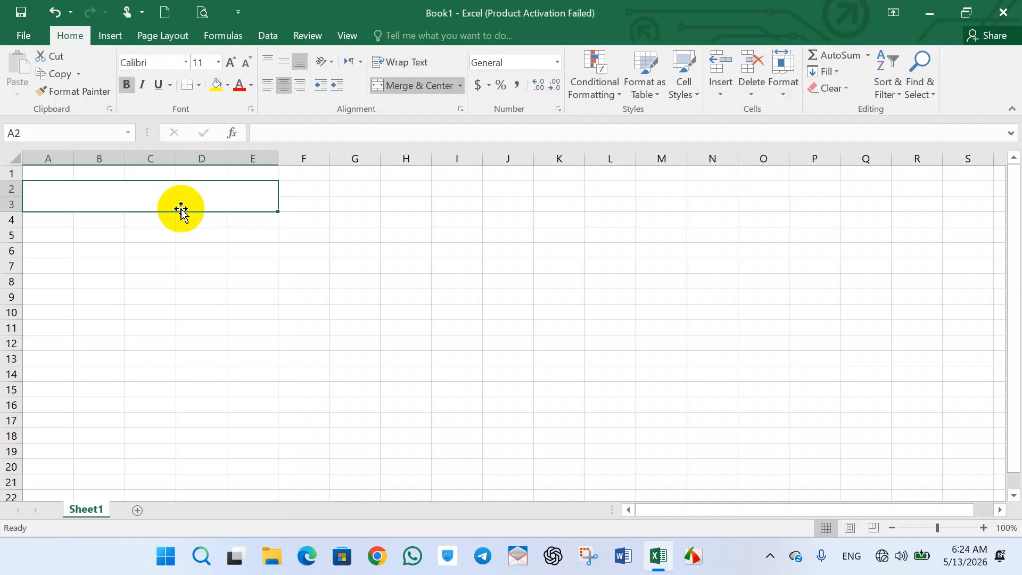
{"action": "key", "text": "ctrl+z"}
{"action": "key", "text": "ctrl+z"}
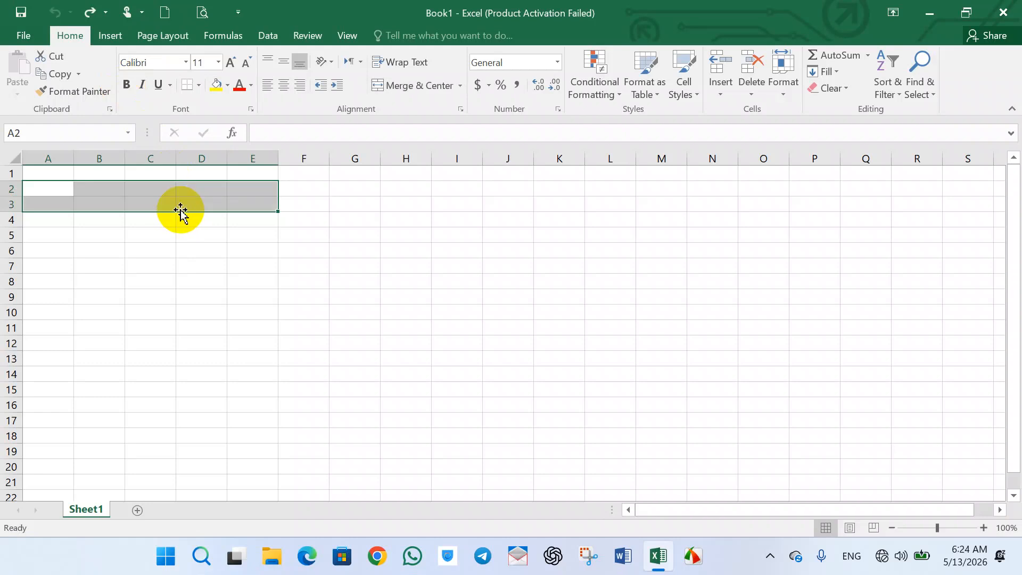
Widen columns A and B to more than double their default width, and merge and center cells A2:B3
{"action": "left_click", "coordinate": [50, 205]}
{"action": "left_click_drag", "start_coordinate": [73, 165], "coordinate": [253, 163]}
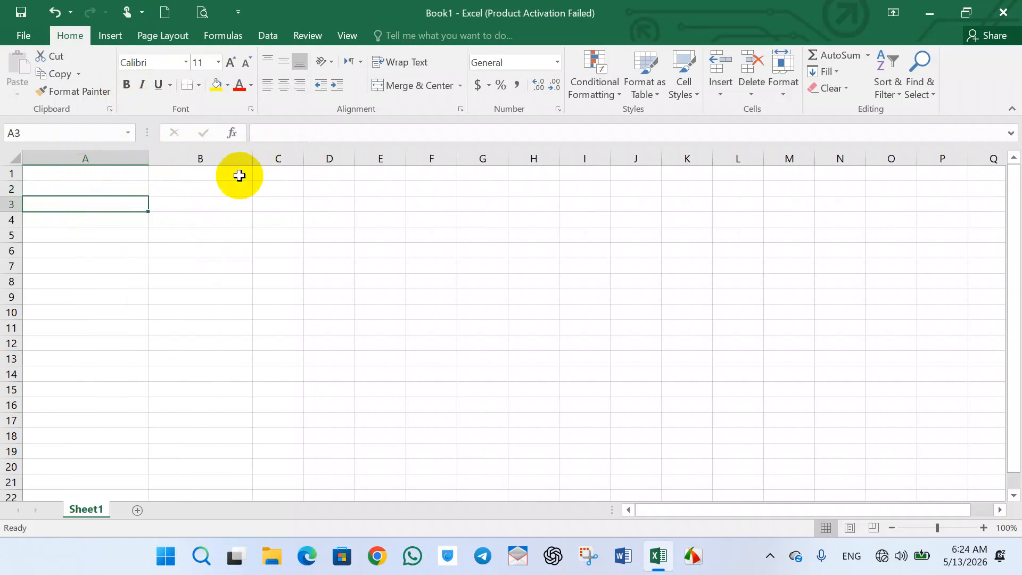
{"action": "left_click_drag", "start_coordinate": [82, 189], "coordinate": [175, 198]}
{"action": "left_click", "coordinate": [433, 84]}
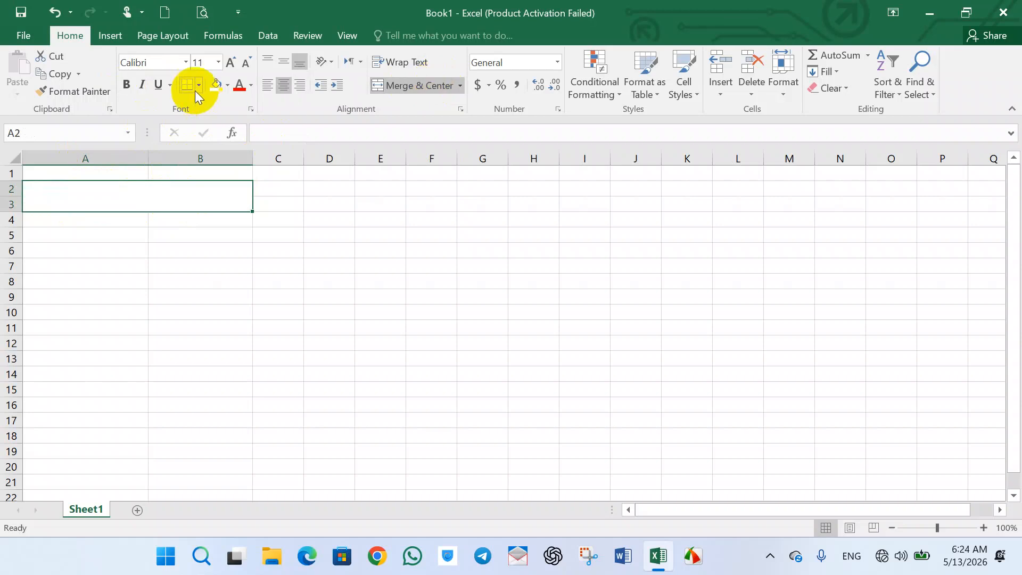
Format the merged cell A2:B3 with font size 14 and bold
{"action": "left_click", "coordinate": [235, 62]}
{"action": "left_click", "coordinate": [235, 63]}
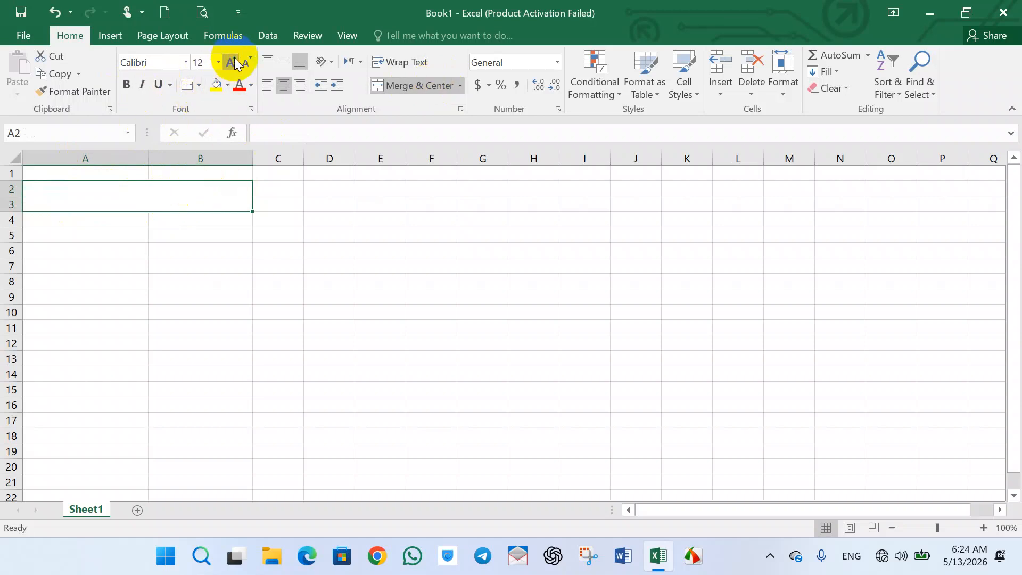
{"action": "left_click", "coordinate": [126, 84]}
{"action": "left_click", "coordinate": [183, 222]}
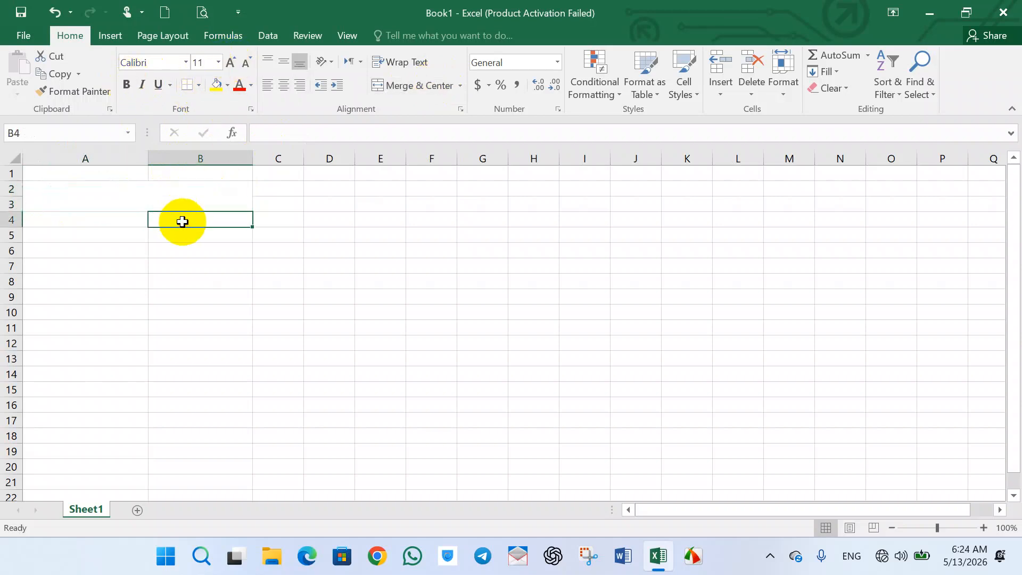
{"action": "left_click", "coordinate": [180, 203]}
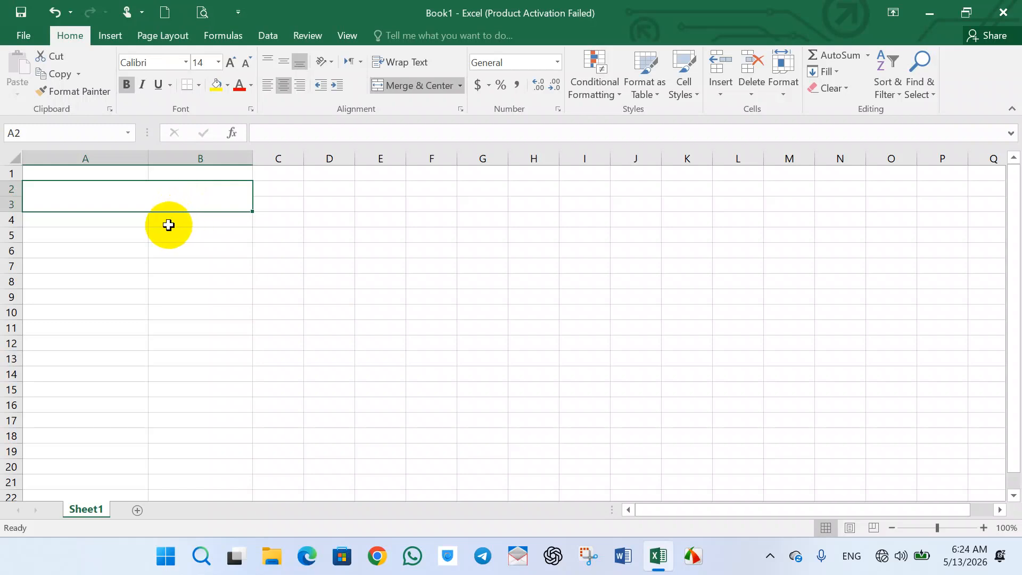
{"action": "left_click", "coordinate": [872, 53]}
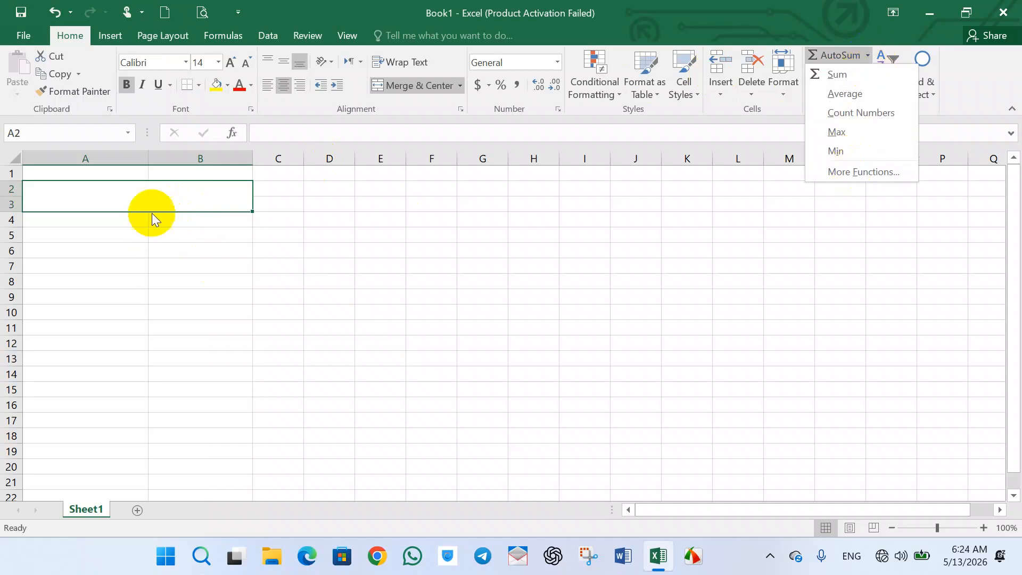
{"action": "left_click", "coordinate": [162, 197]}
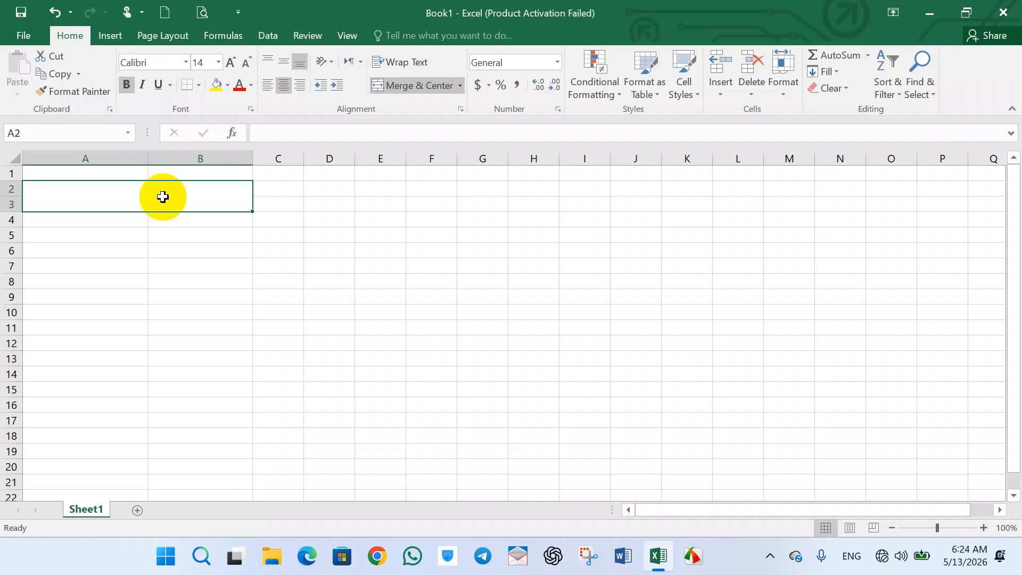
Enter the title "Store" in the merged cell and the column headings "item" in A4 and "Price" in B4
{"action": "type", "text": "St"}
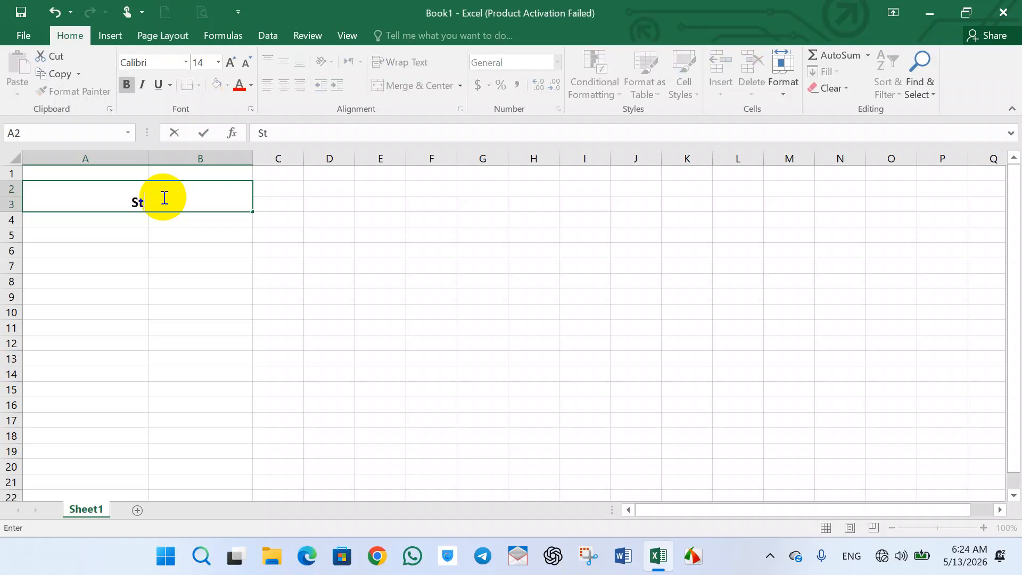
{"action": "type", "text": "ore"}
{"action": "key", "text": "Return"}
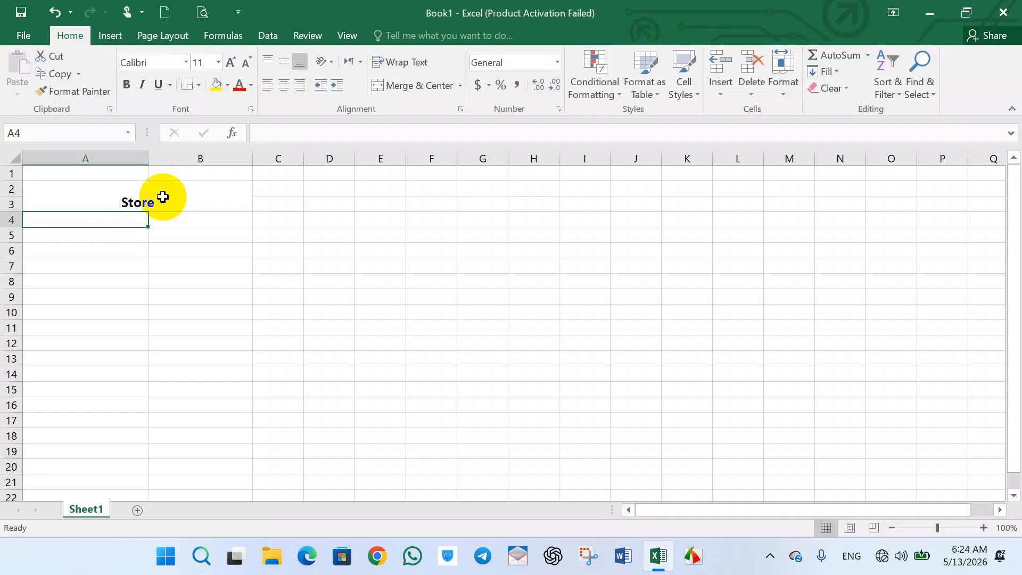
{"action": "type", "text": "item"}
{"action": "key", "text": "Tab"}
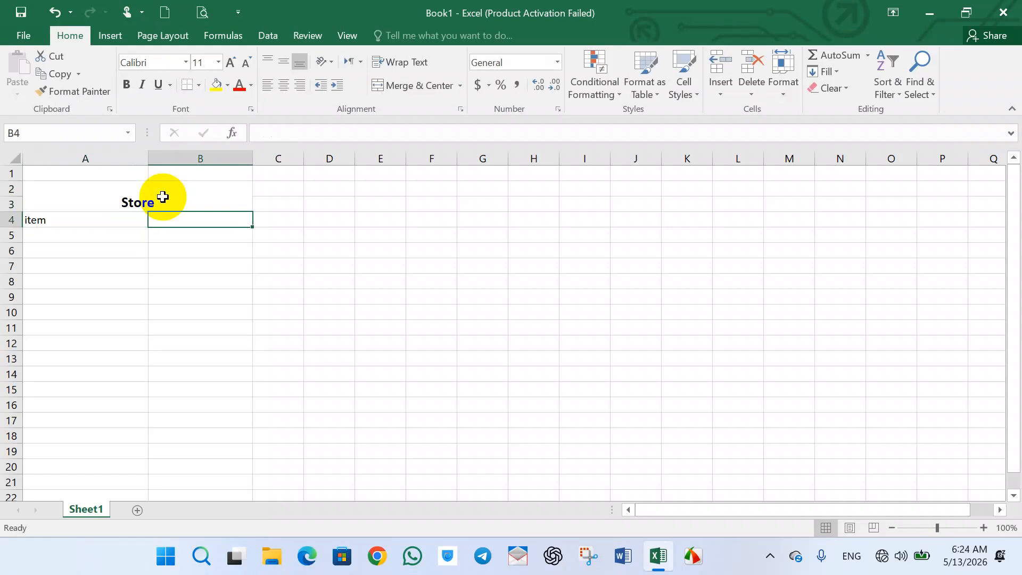
{"action": "type", "text": "Price"}
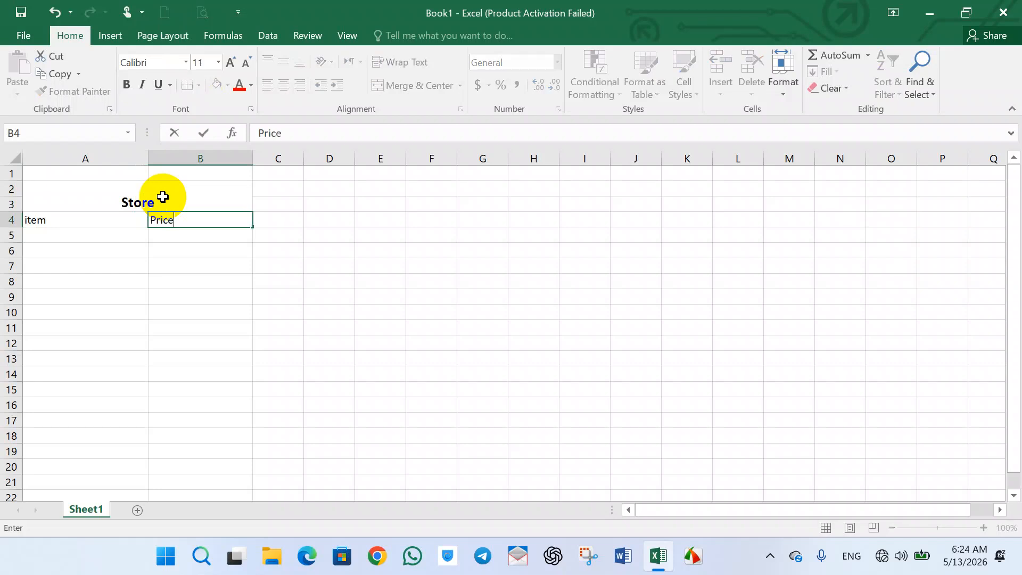
{"action": "key", "text": "Return"}
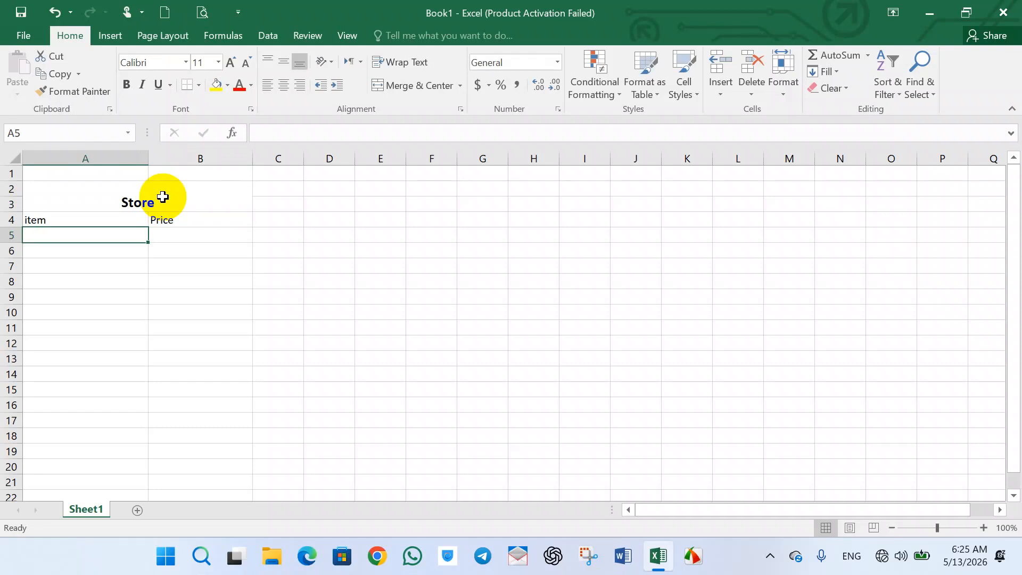
Fill cells A5 to A8 of the item column with Rice, Salt, sugar and tea
{"action": "type", "text": "Rice"}
{"action": "key", "text": "Return"}
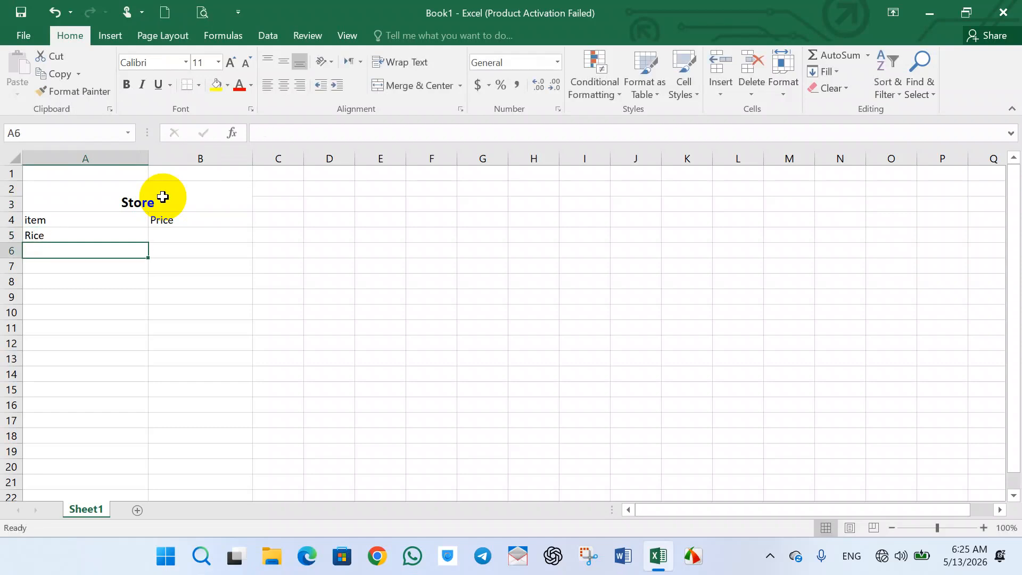
{"action": "type", "text": "Salt"}
{"action": "key", "text": "Return"}
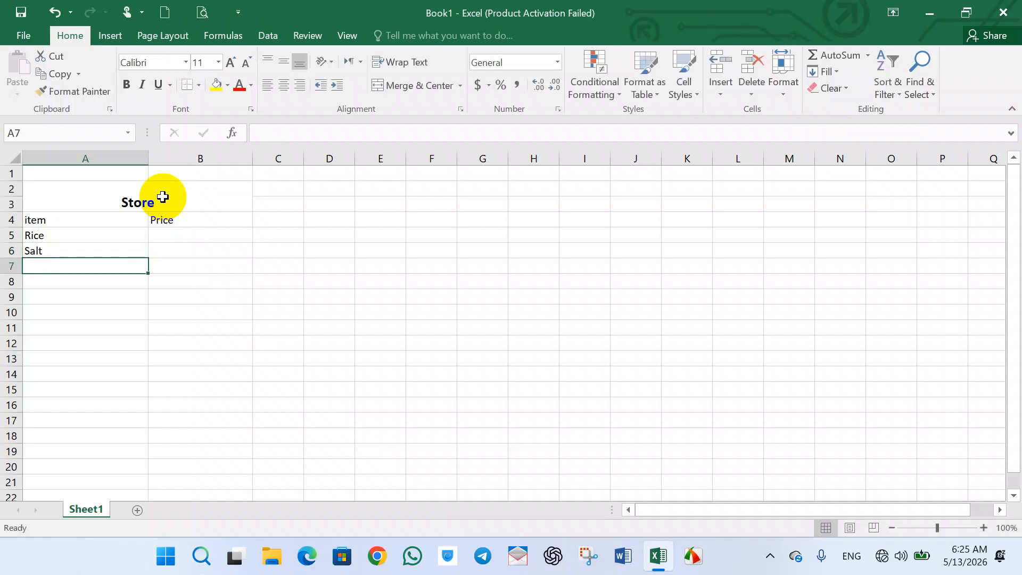
{"action": "type", "text": "sugar"}
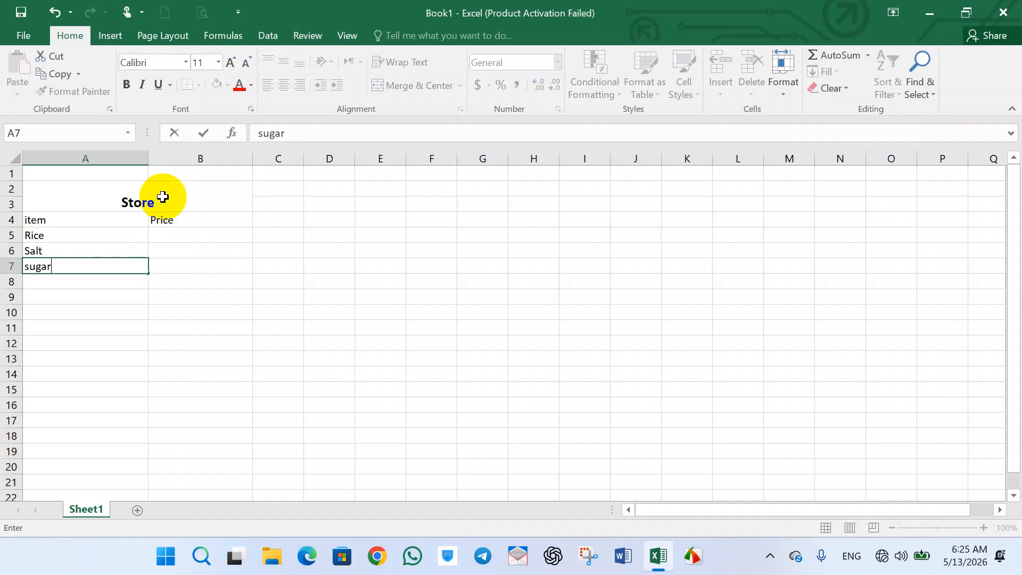
{"action": "key", "text": "Return"}
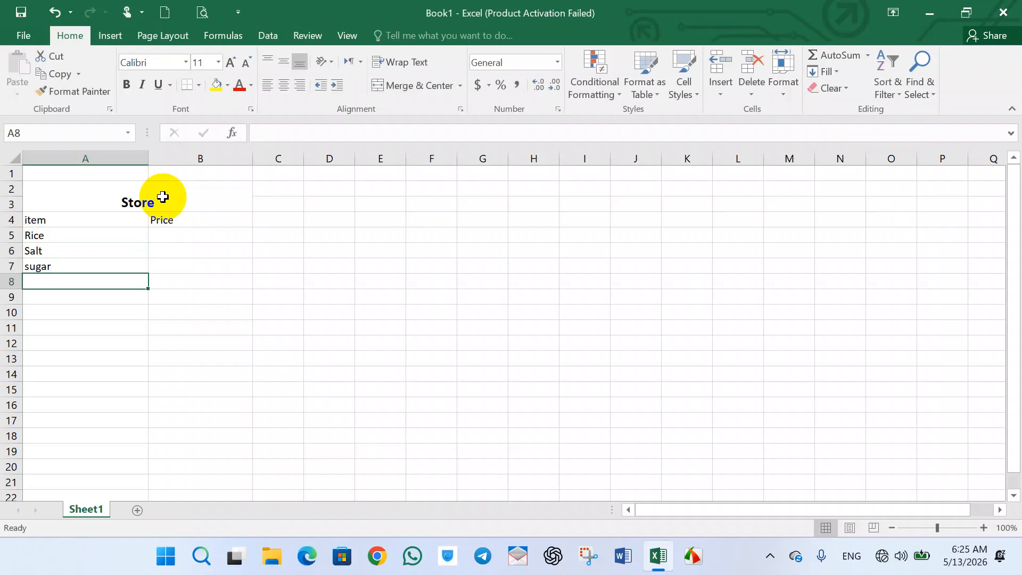
{"action": "type", "text": "tea"}
{"action": "key", "text": "Return"}
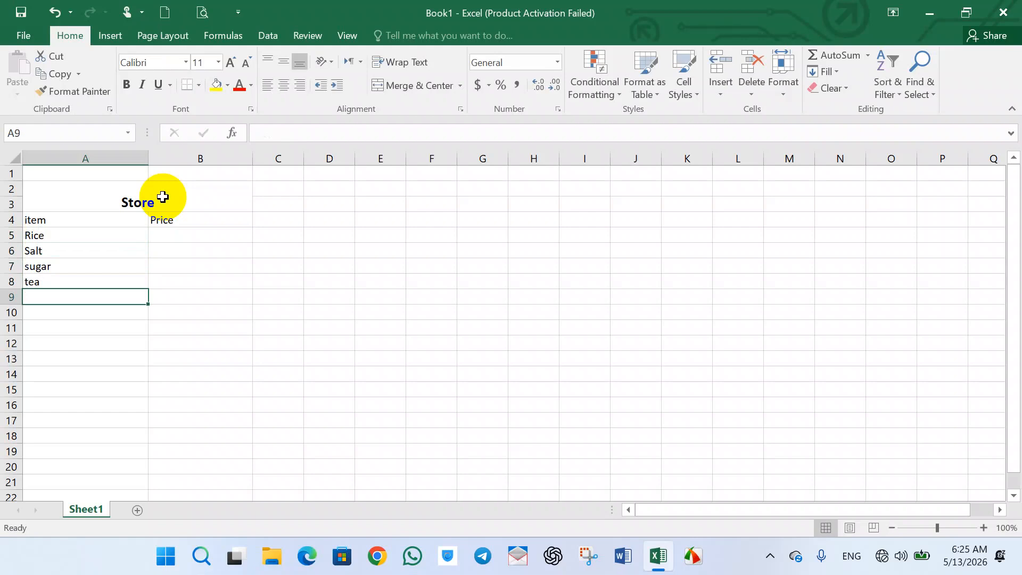
Continue the item list in A9 to A11 with chiken, milk and cheese
{"action": "type", "text": "chiken"}
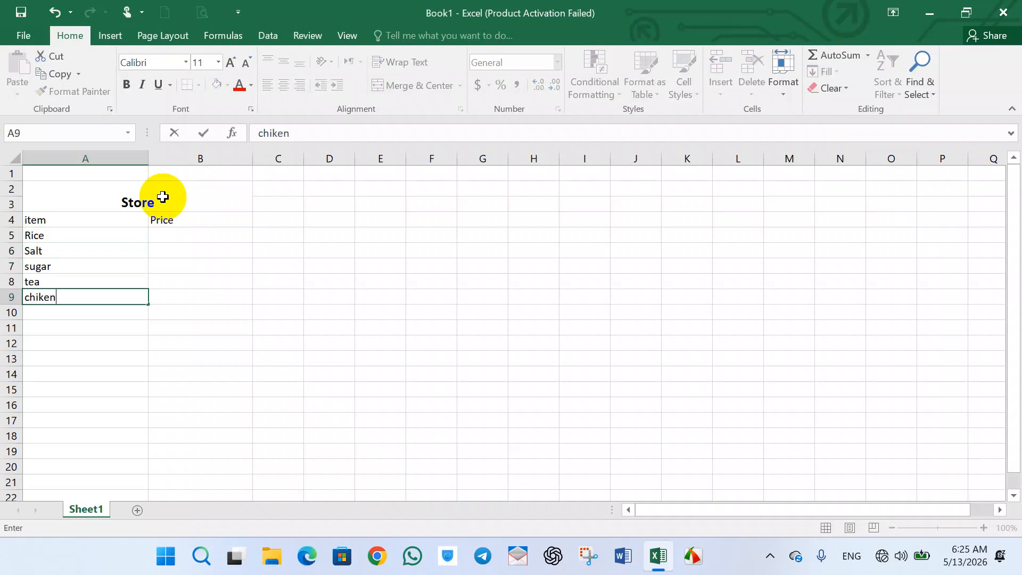
{"action": "key", "text": "Return"}
{"action": "type", "text": "milk"}
{"action": "key", "text": "ctrl+Return"}
{"action": "key", "text": "Return"}
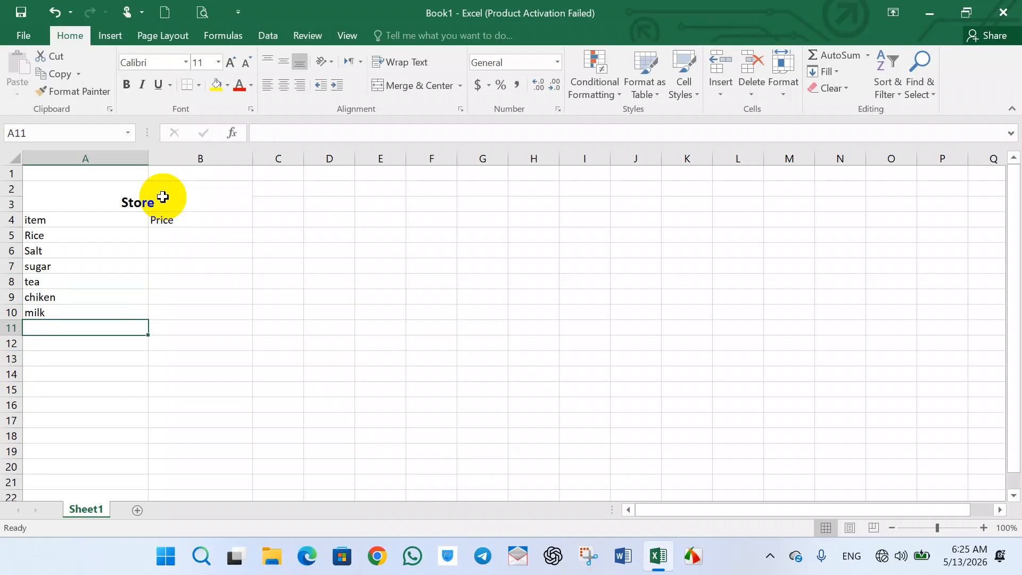
{"action": "type", "text": "cheese"}
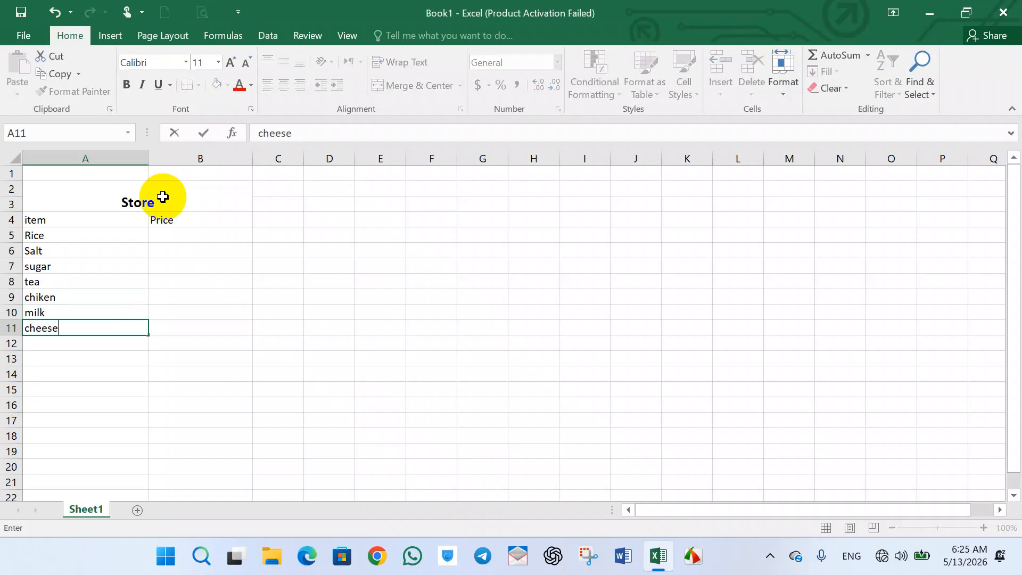
{"action": "key", "text": "Return"}
{"action": "left_click", "coordinate": [167, 233]}
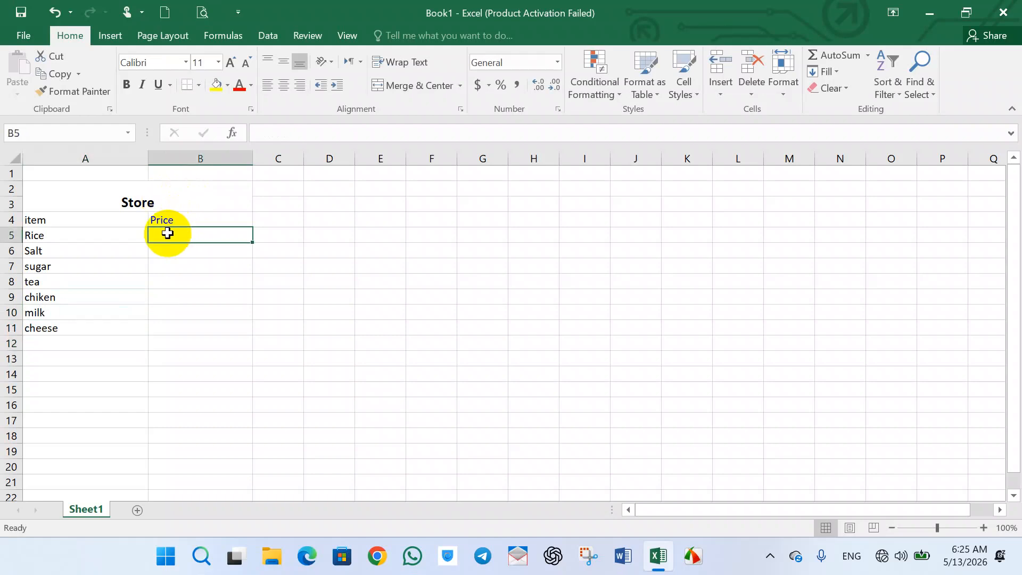
Add the items books, pens and chairs in cells A12 to A14
{"action": "left_click", "coordinate": [48, 343]}
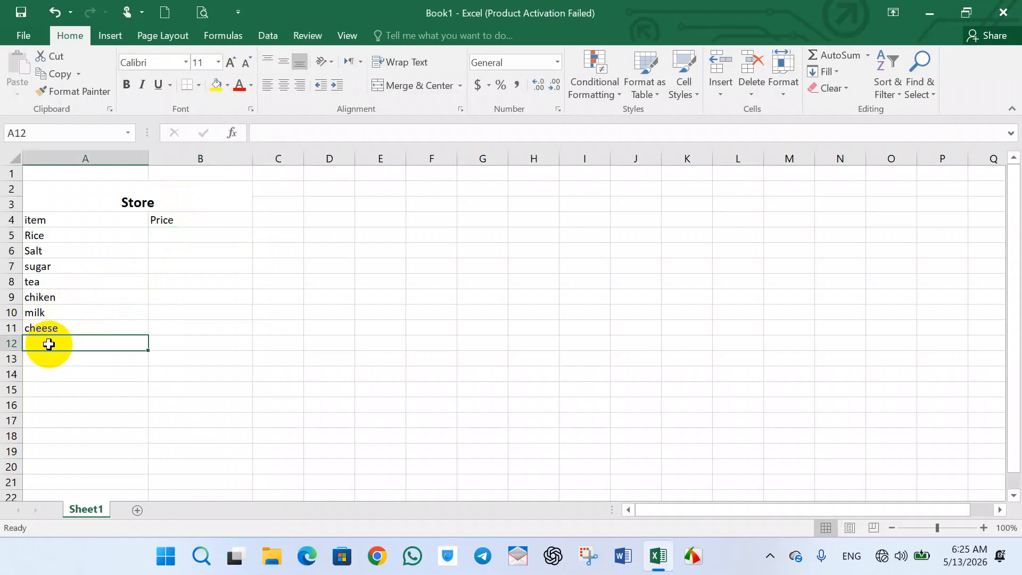
{"action": "type", "text": "books"}
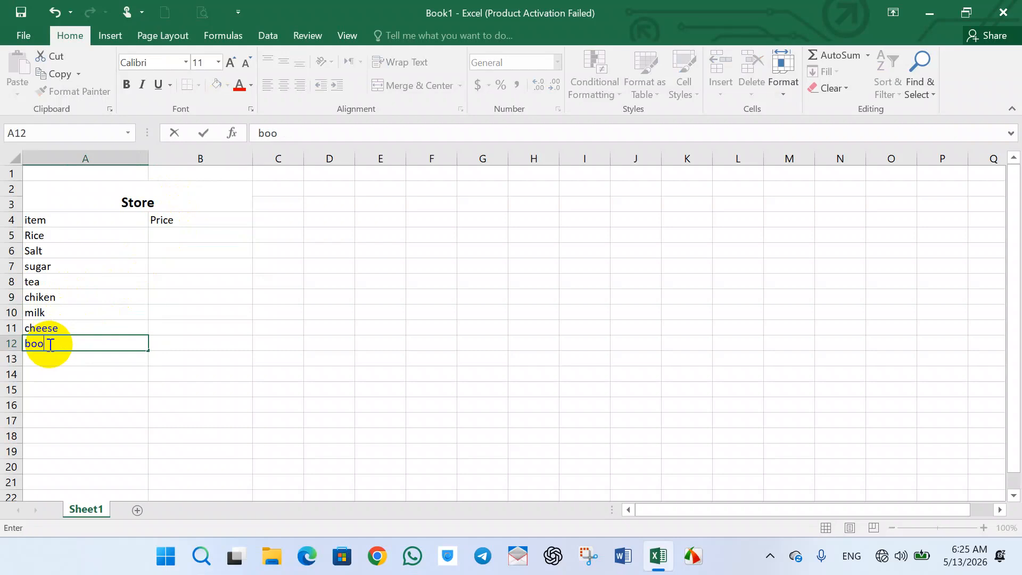
{"action": "key", "text": "Return"}
{"action": "type", "text": "pens"}
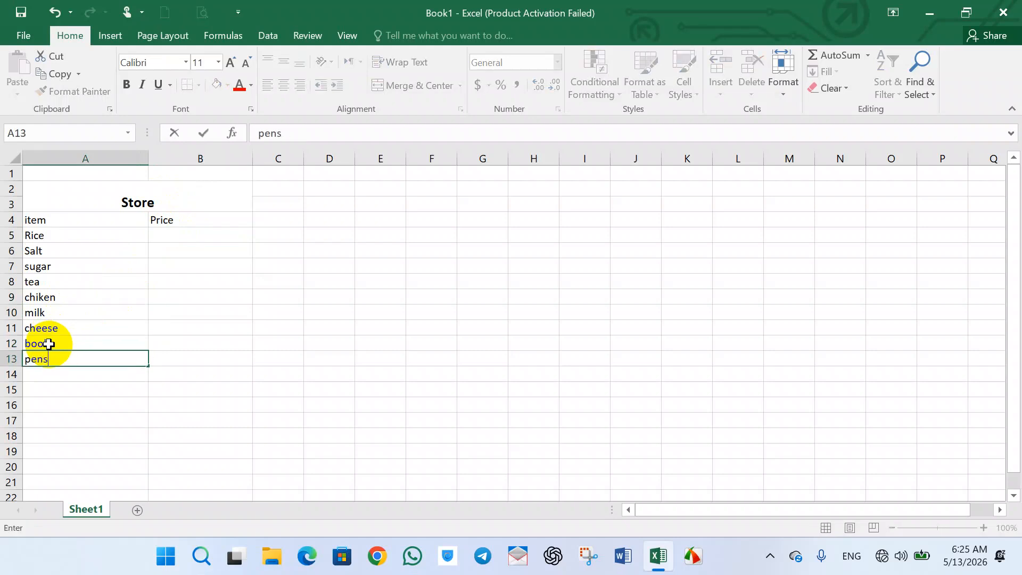
{"action": "key", "text": "Return"}
{"action": "type", "text": "chairs"}
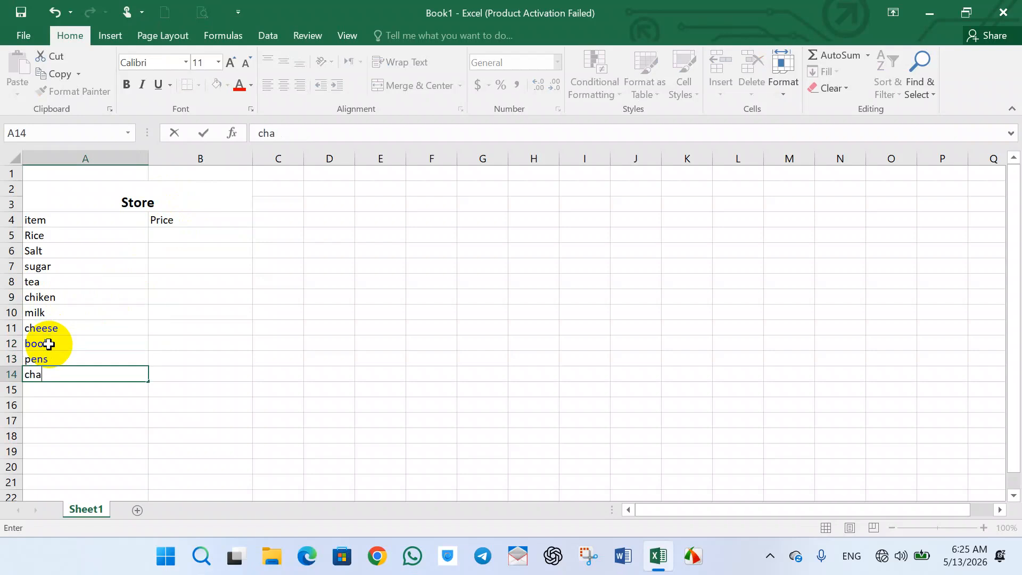
{"action": "key", "text": "Return"}
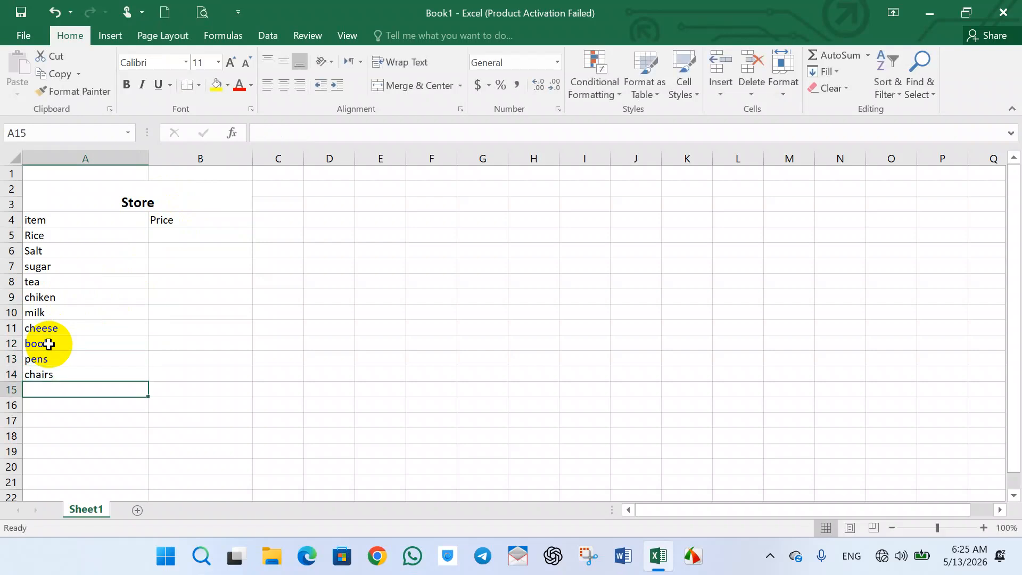
Complete the item list with tables in A15 and markers in A16
{"action": "type", "text": "tables"}
{"action": "key", "text": "Return"}
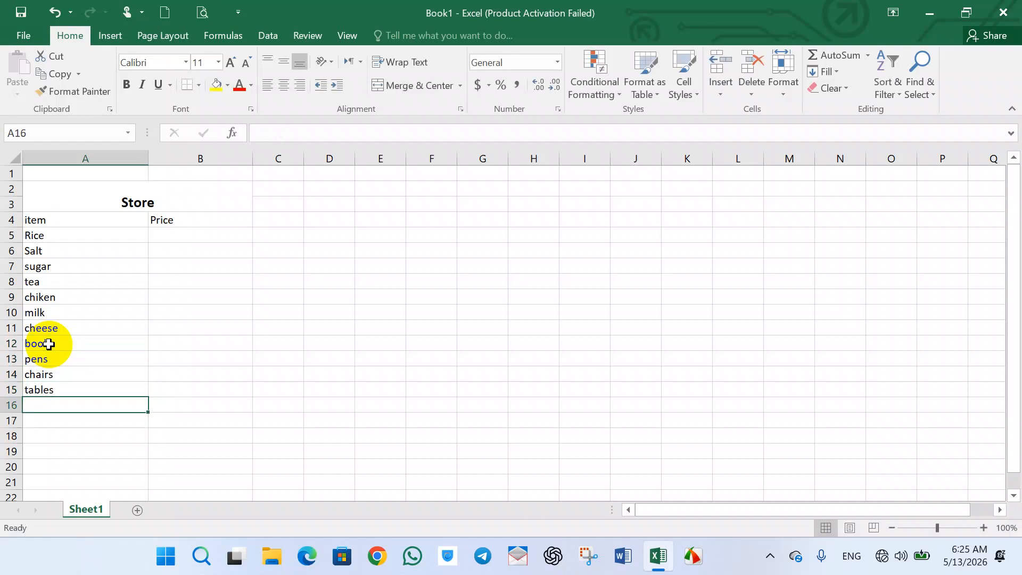
{"action": "type", "text": "markers"}
{"action": "key", "text": "Tab"}
Enter the prices 3454 for Rice, 4656 for Salt and 4545 for sugar in cells B5 to B7
{"action": "key", "text": "Up"}
{"action": "key", "text": "Up"}
{"action": "key", "text": "Up"}
{"action": "key", "text": "Up"}
{"action": "key", "text": "Up"}
{"action": "key", "text": "Up"}
{"action": "key", "text": "Up"}
{"action": "key", "text": "Up"}
{"action": "key", "text": "Up"}
{"action": "key", "text": "Up"}
{"action": "key", "text": "Up"}
{"action": "type", "text": "3454"}
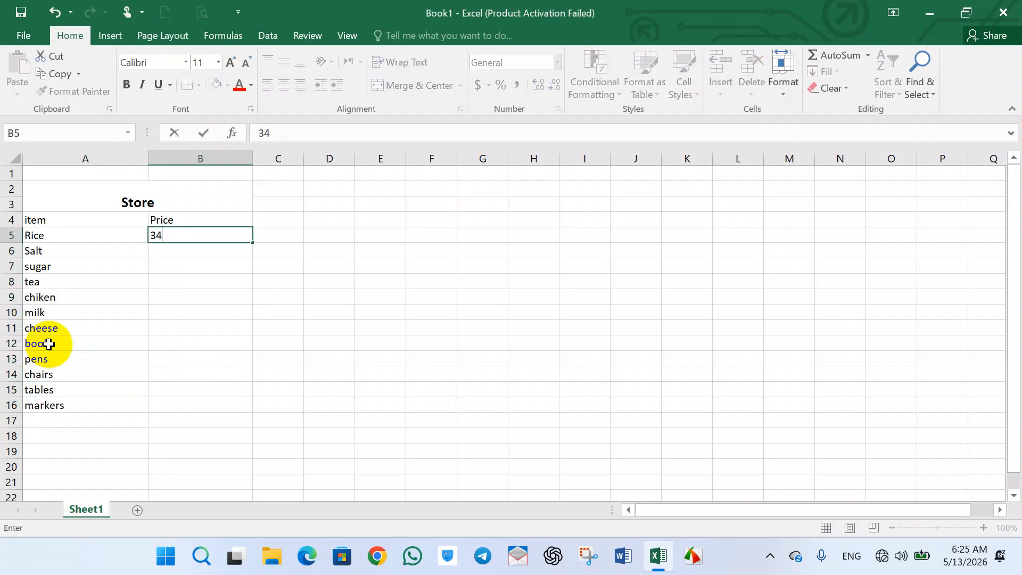
{"action": "key", "text": "Return"}
{"action": "type", "text": "4656"}
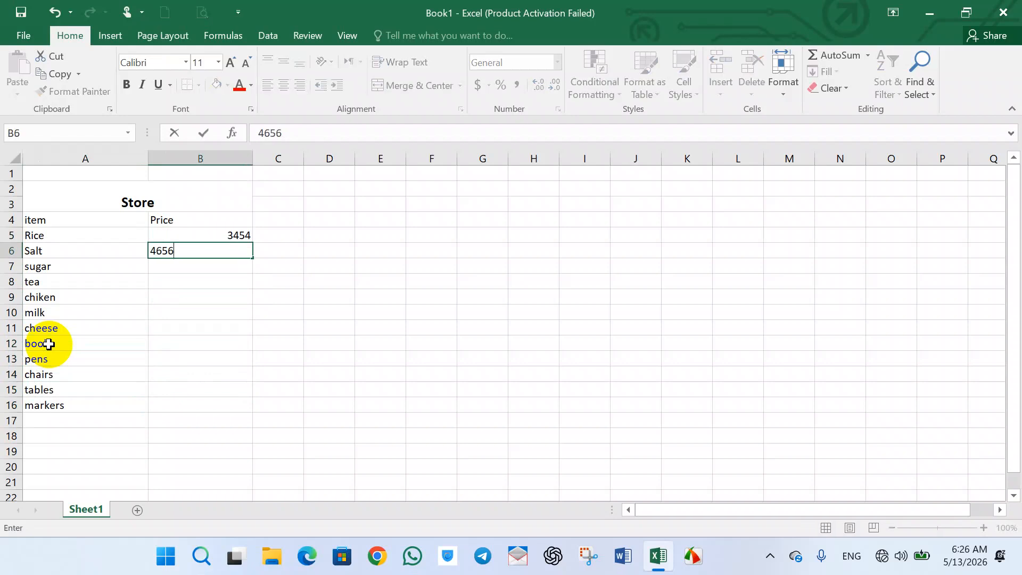
{"action": "key", "text": "Return"}
{"action": "type", "text": "4545"}
{"action": "key", "text": "Return"}
Enter the prices 77 for tea, 4545 for chiken and 4545 for milk in cells B8 to B10
{"action": "type", "text": "3"}
{"action": "key", "text": "Return"}
{"action": "type", "text": "23"}
{"action": "key", "text": "Return"}
{"action": "key", "text": "Up"}
{"action": "key", "text": "Up"}
{"action": "type", "text": "77"}
{"action": "key", "text": "Return"}
{"action": "type", "text": "4545"}
{"action": "key", "text": "Return"}
{"action": "type", "text": "4545"}
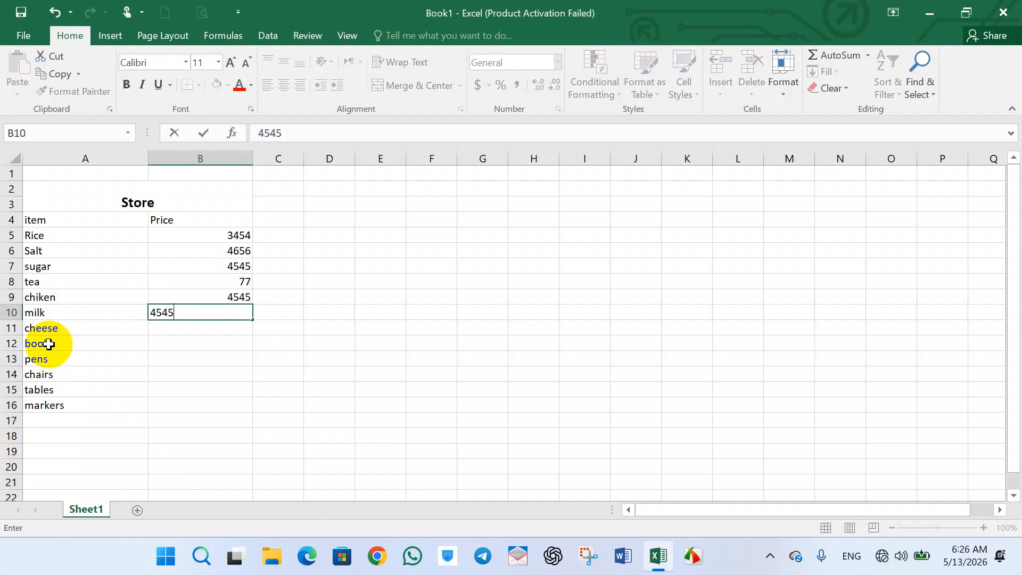
{"action": "key", "text": "Return"}
Enter the prices 4545 for cheese, 3445 for books and 4545 for pens in cells B11 to B13
{"action": "type", "text": "4545"}
{"action": "key", "text": "Return"}
{"action": "type", "text": "3445"}
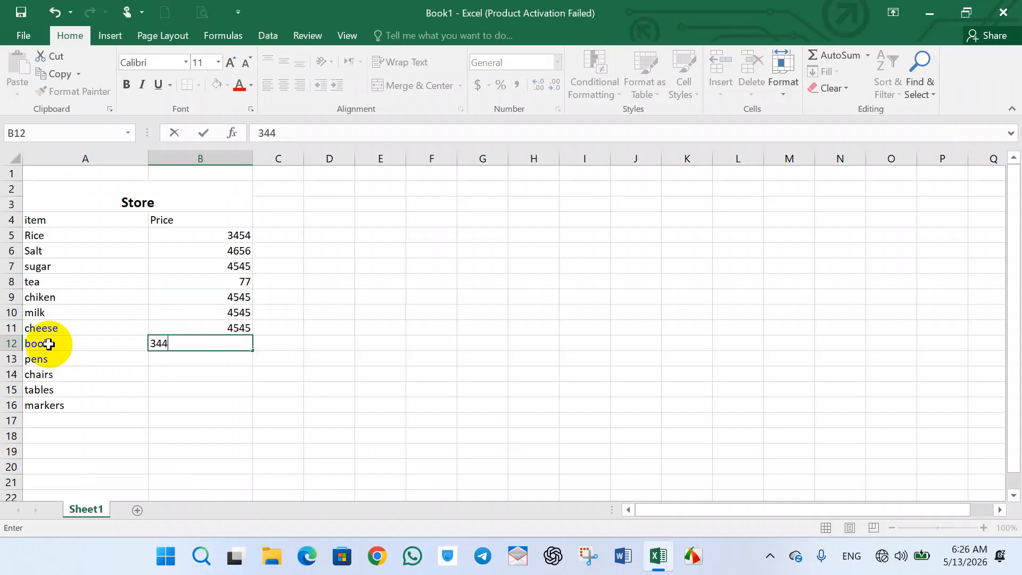
{"action": "key", "text": "Return"}
{"action": "type", "text": "4545"}
{"action": "key", "text": "Return"}
Enter the prices 434 for chairs, 6455 for tables and 3465 for markers in cells B14 to B16
{"action": "type", "text": "34"}
{"action": "key", "text": "Return"}
{"action": "type", "text": "6455"}
{"action": "key", "text": "Return"}
{"action": "key", "text": "Up"}
{"action": "key", "text": "Up"}
{"action": "type", "text": "434"}
{"action": "key", "text": "Return"}
{"action": "key", "text": "Return"}
{"action": "key", "text": "Return"}
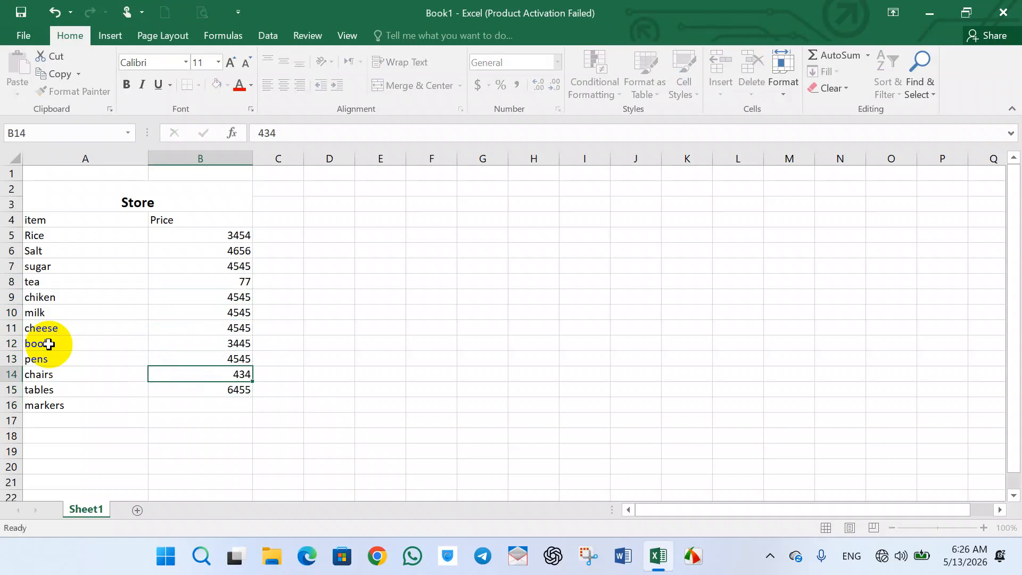
{"action": "key", "text": "Up"}
{"action": "type", "text": "656"}
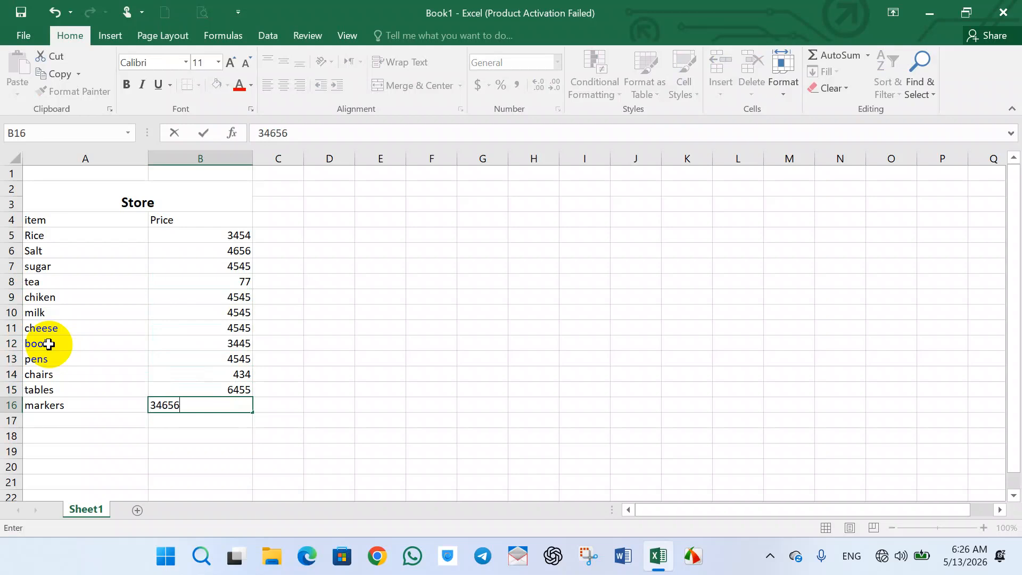
{"action": "key", "text": "BackSpace"}
{"action": "key", "text": "Return"}
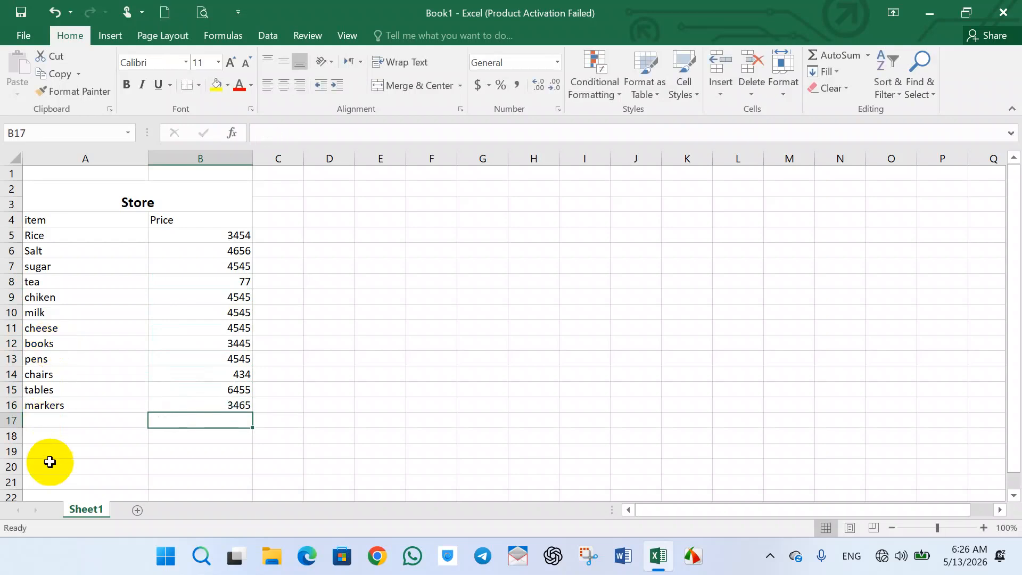
Label cell A17 below the item list as Total
{"action": "left_click", "coordinate": [86, 420]}
{"action": "type", "text": "Toal"}
{"action": "key", "text": "BackSpace"}
{"action": "key", "text": "BackSpace"}
{"action": "type", "text": "tal"}
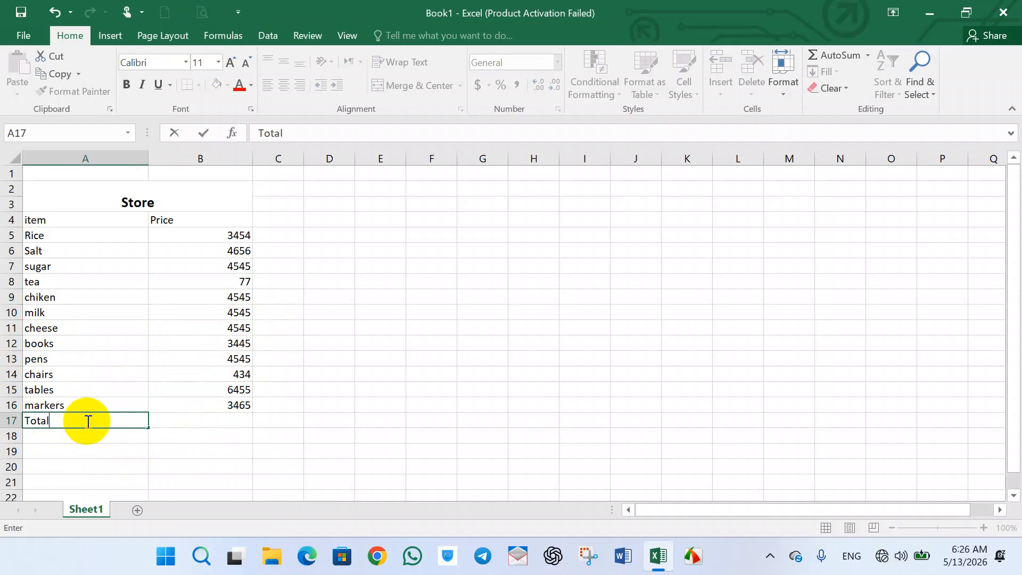
Enter the formula =sum(b5,b7,b10) in B17 to add only the Rice, sugar and milk prices
{"action": "left_click", "coordinate": [212, 421]}
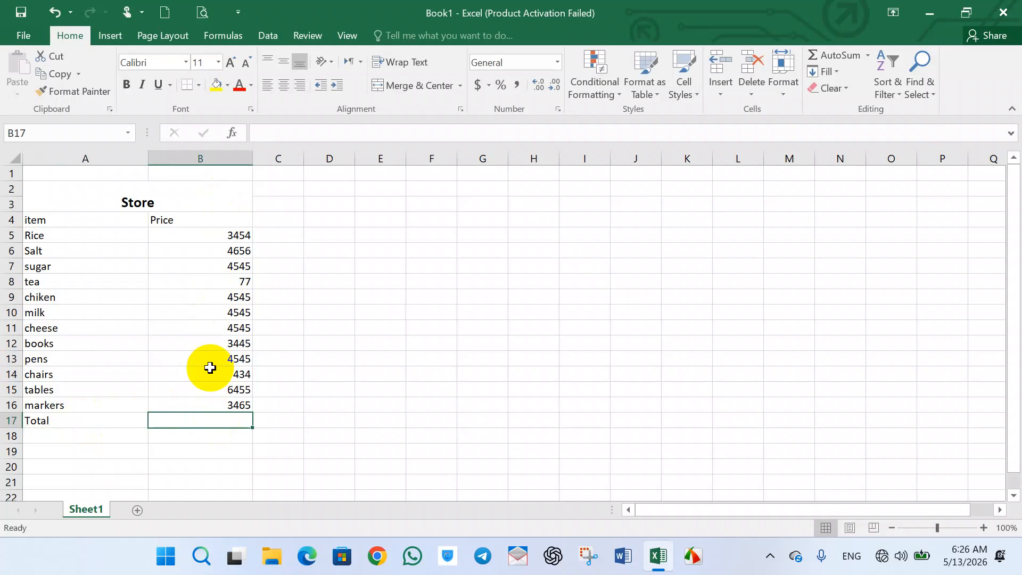
{"action": "type", "text": "="}
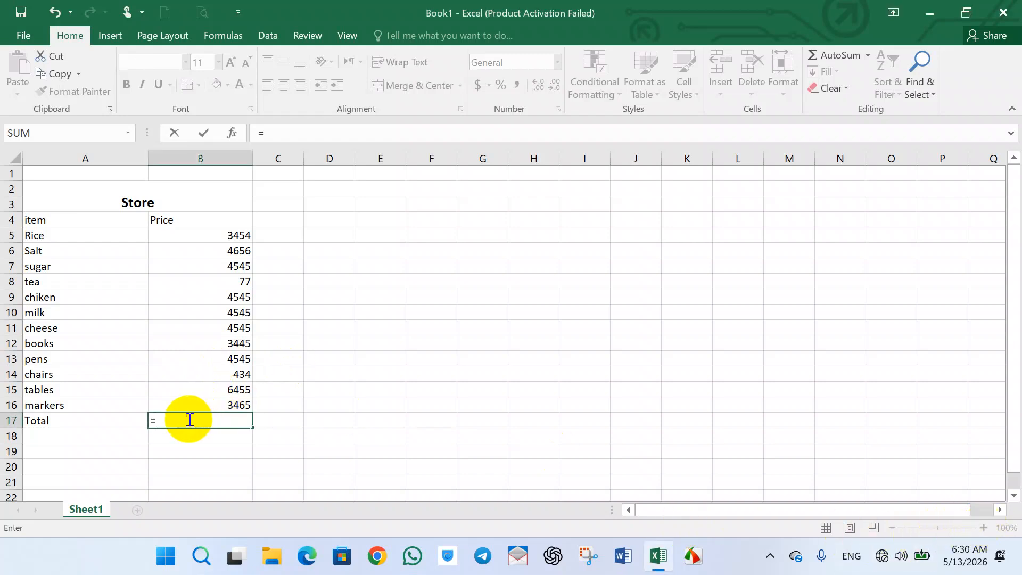
{"action": "key", "text": "BackSpace"}
{"action": "type", "text": "=sum"}
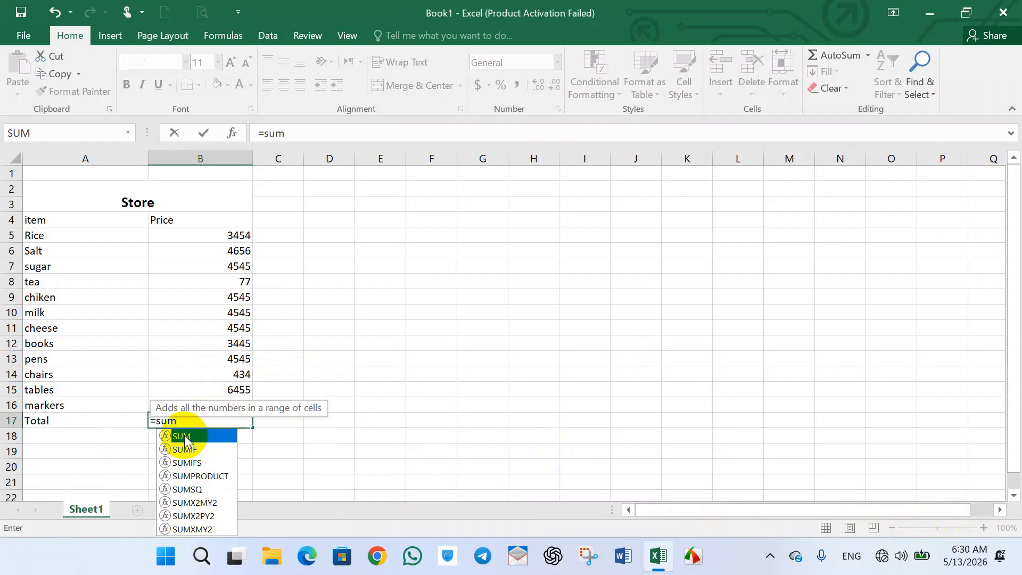
{"action": "type", "text": "("}
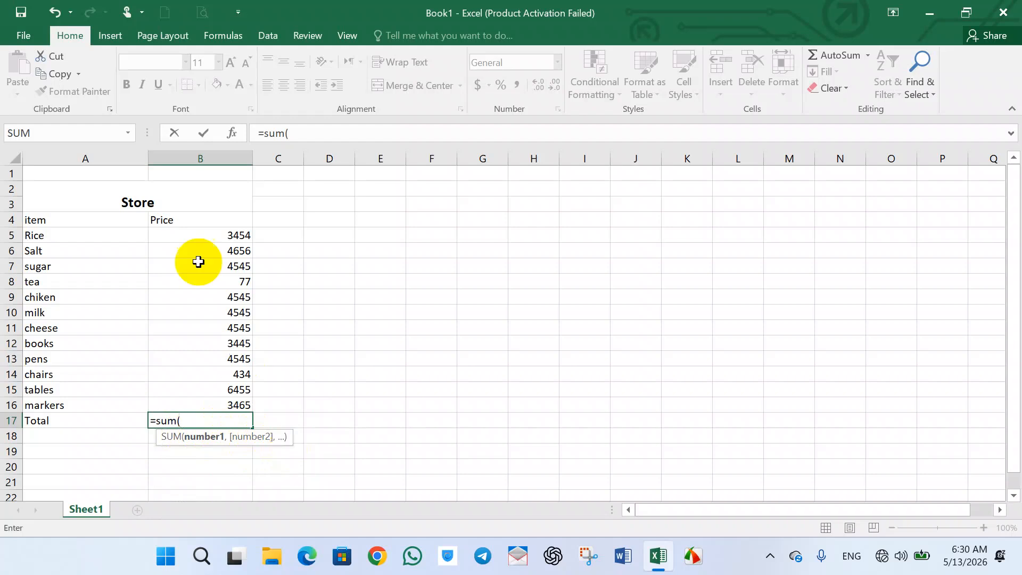
{"action": "left_click", "coordinate": [215, 236]}
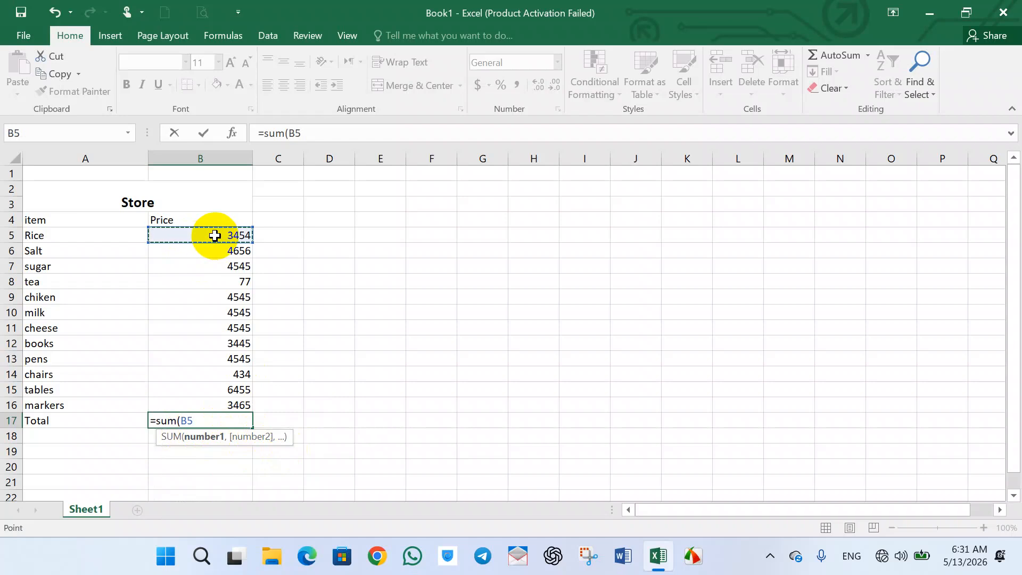
{"action": "type", "text": "="}
{"action": "key", "text": "BackSpace"}
{"action": "key", "text": "BackSpace"}
{"action": "key", "text": "BackSpace"}
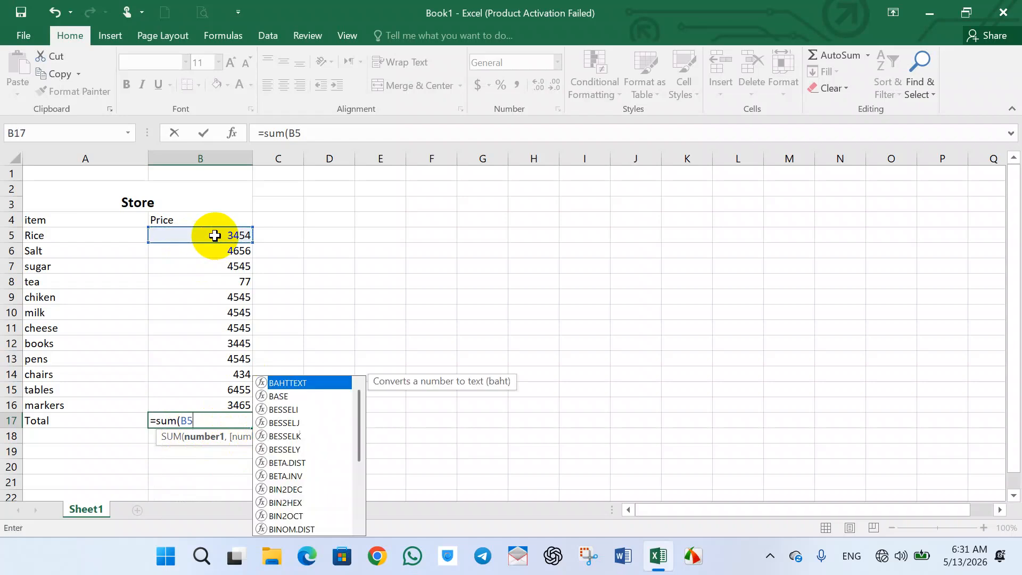
{"action": "type", "text": "b5"}
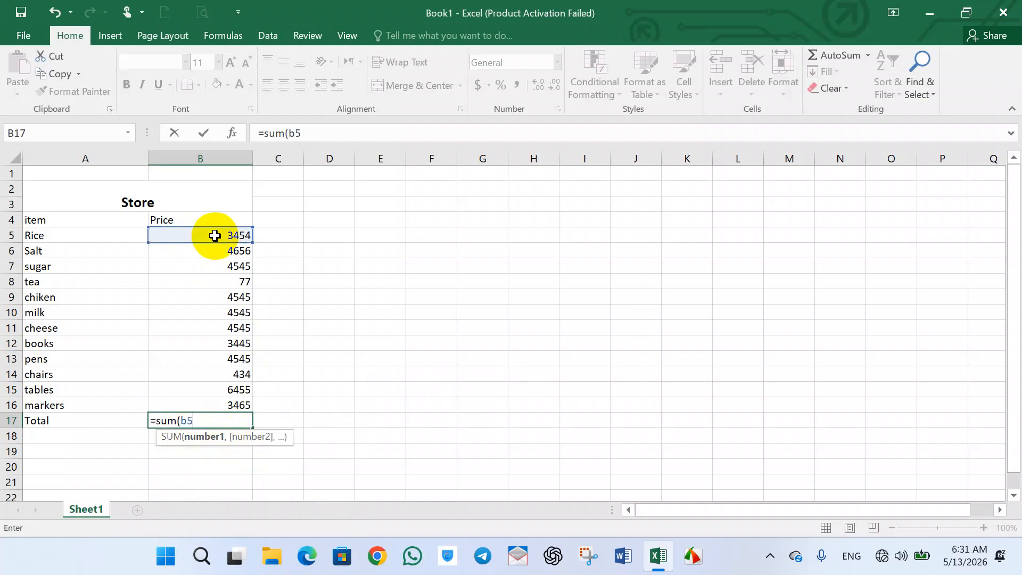
{"action": "type", "text": ","}
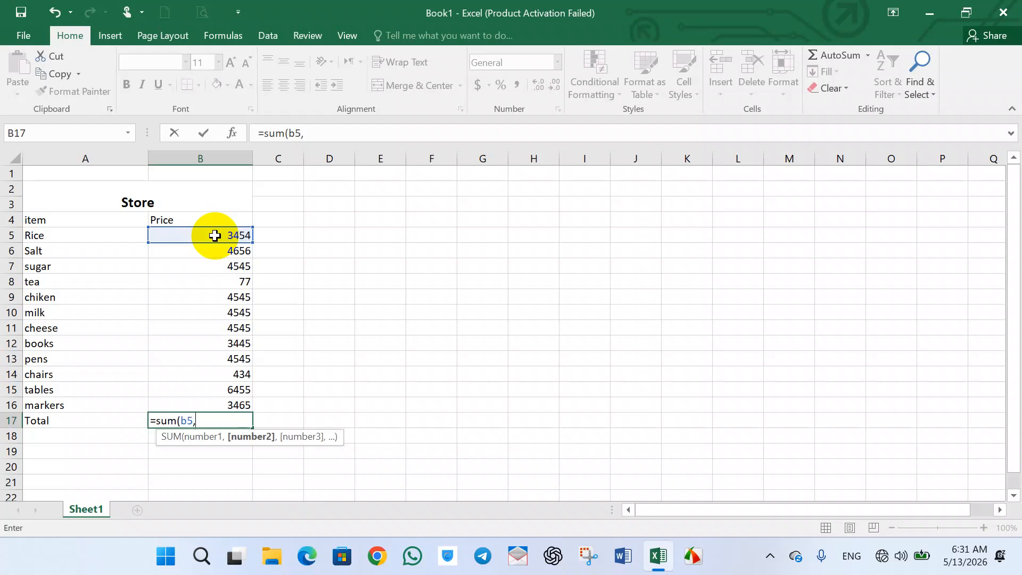
{"action": "type", "text": "6"}
{"action": "key", "text": "BackSpace"}
{"action": "type", "text": "b7,"}
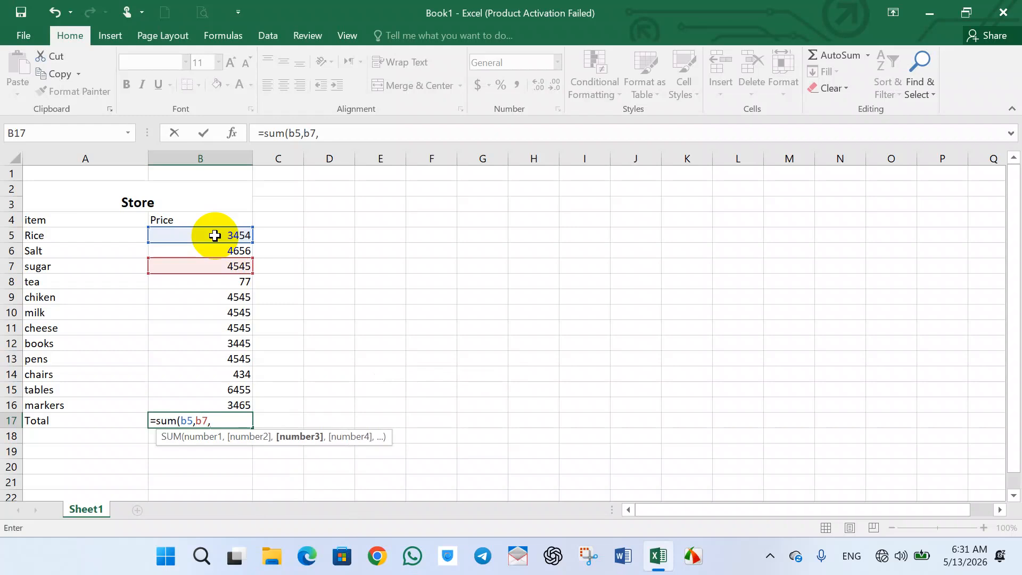
{"action": "type", "text": "b"}
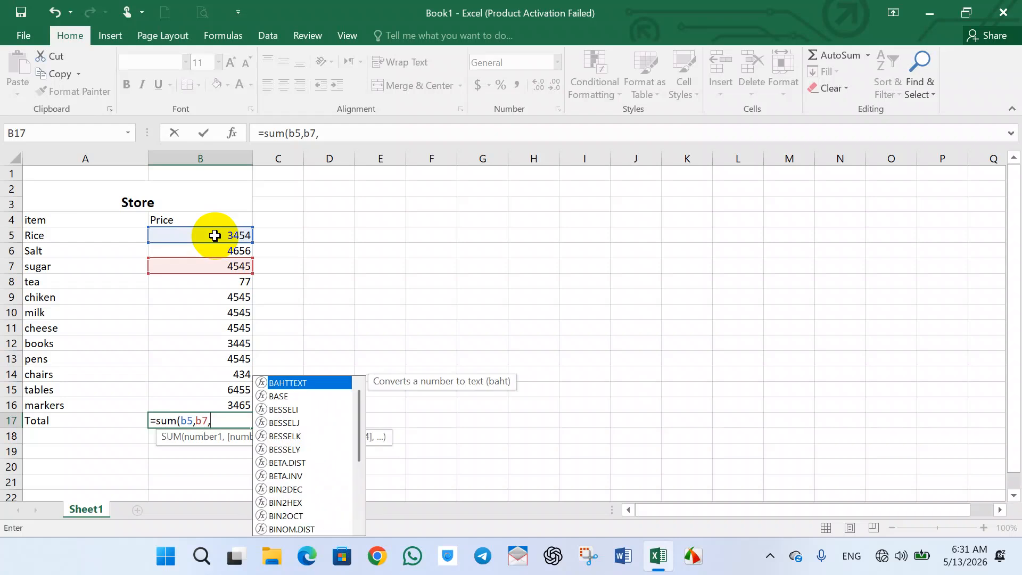
{"action": "type", "text": "10"}
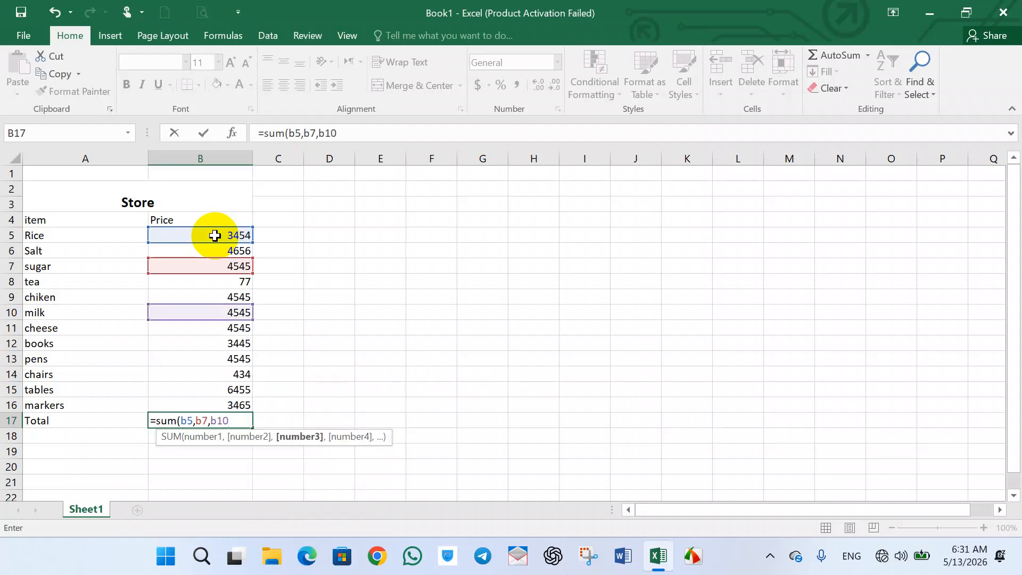
{"action": "type", "text": ")"}
{"action": "key", "text": "Return"}
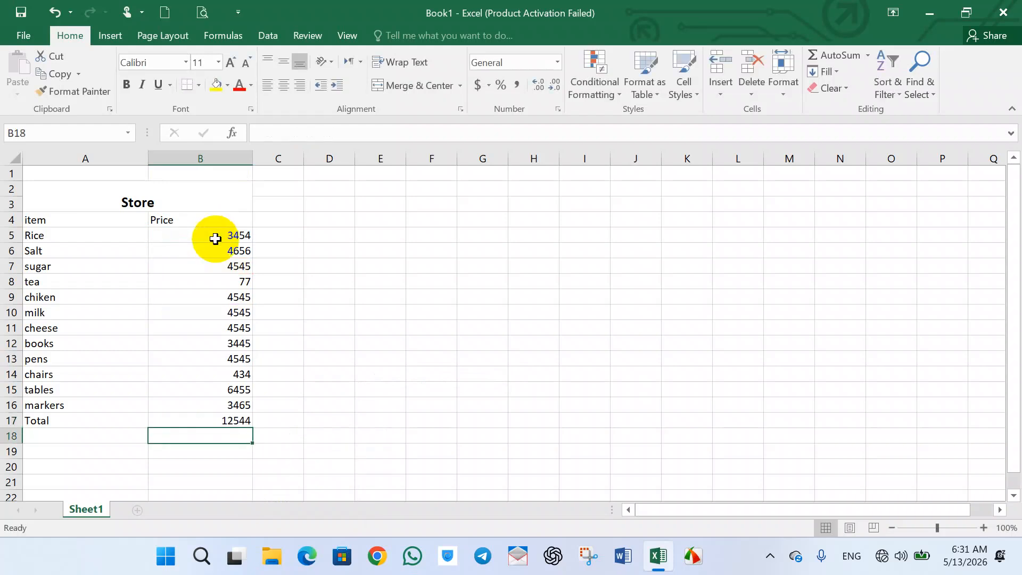
Replace the formula in B17 with =sum(b5:b16) to add the whole price range
{"action": "left_click", "coordinate": [205, 417]}
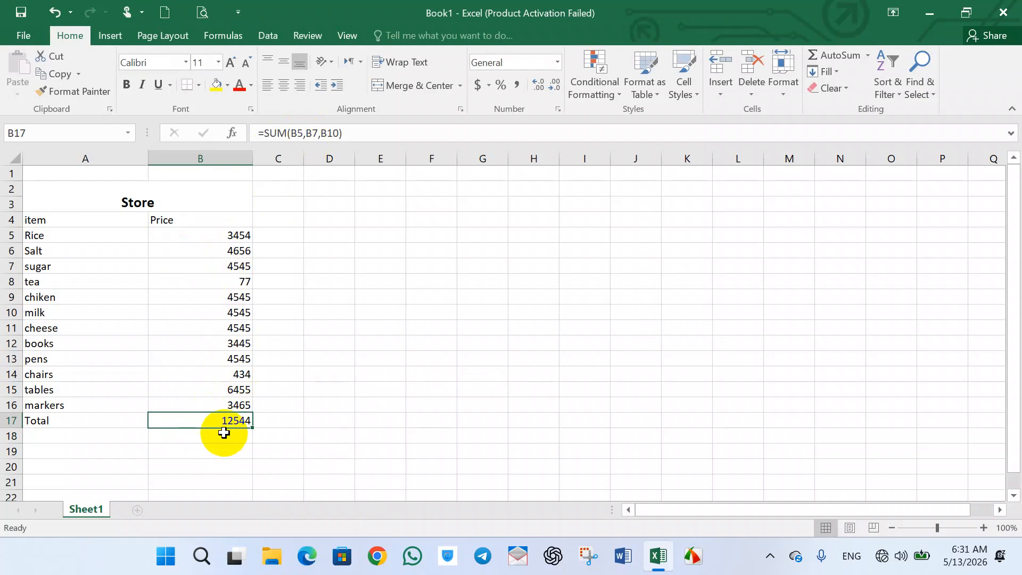
{"action": "key", "text": "BackSpace"}
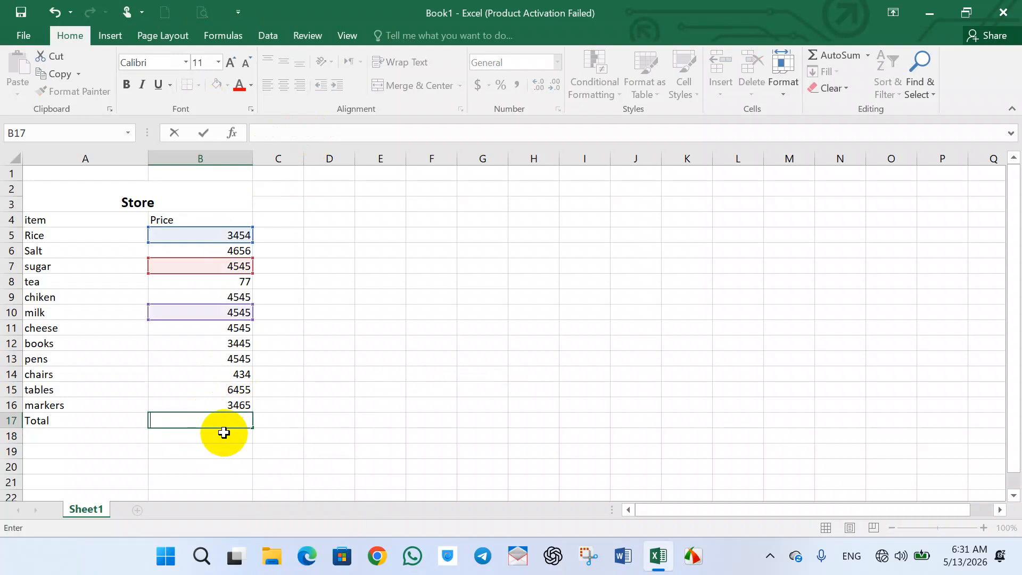
{"action": "type", "text": "="}
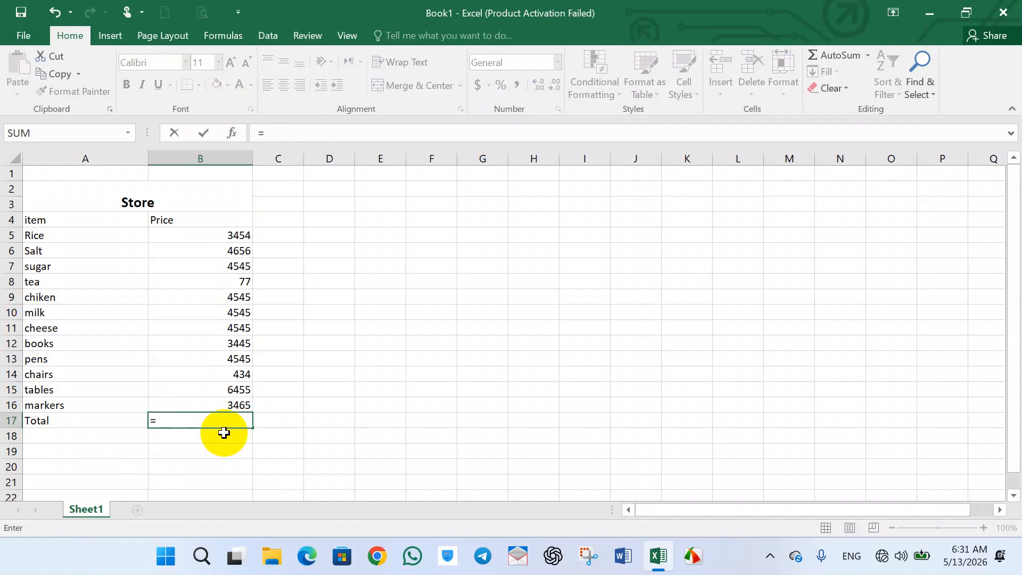
{"action": "type", "text": "b5"}
{"action": "key", "text": "BackSpace"}
{"action": "key", "text": "BackSpace"}
{"action": "type", "text": "sum(b"}
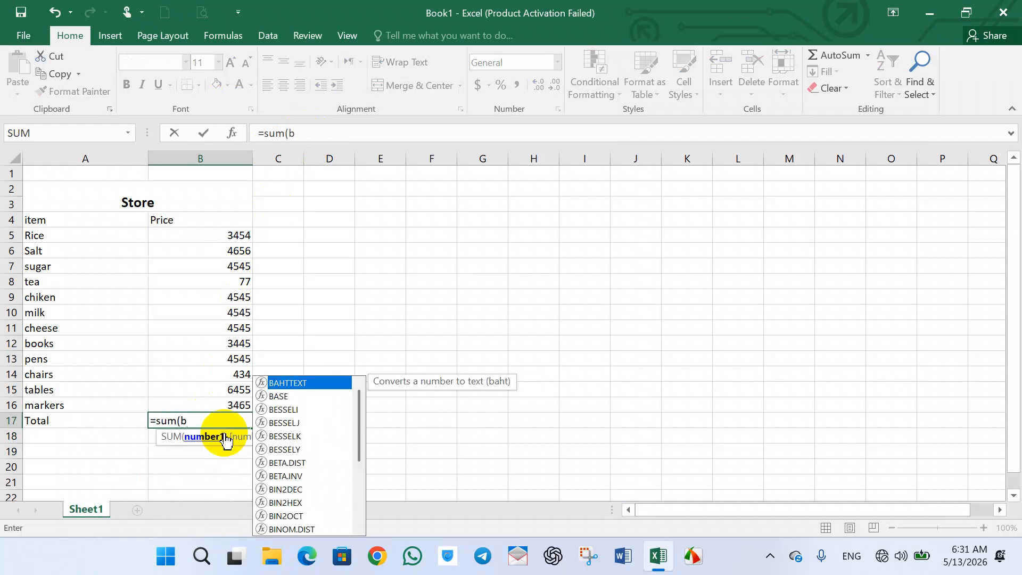
{"action": "type", "text": "5"}
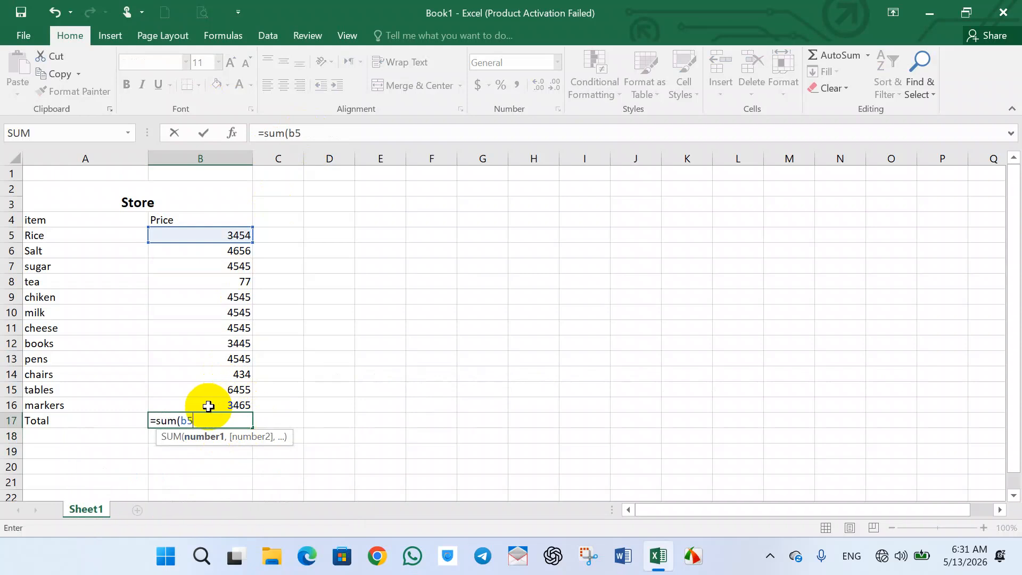
{"action": "type", "text": ":"}
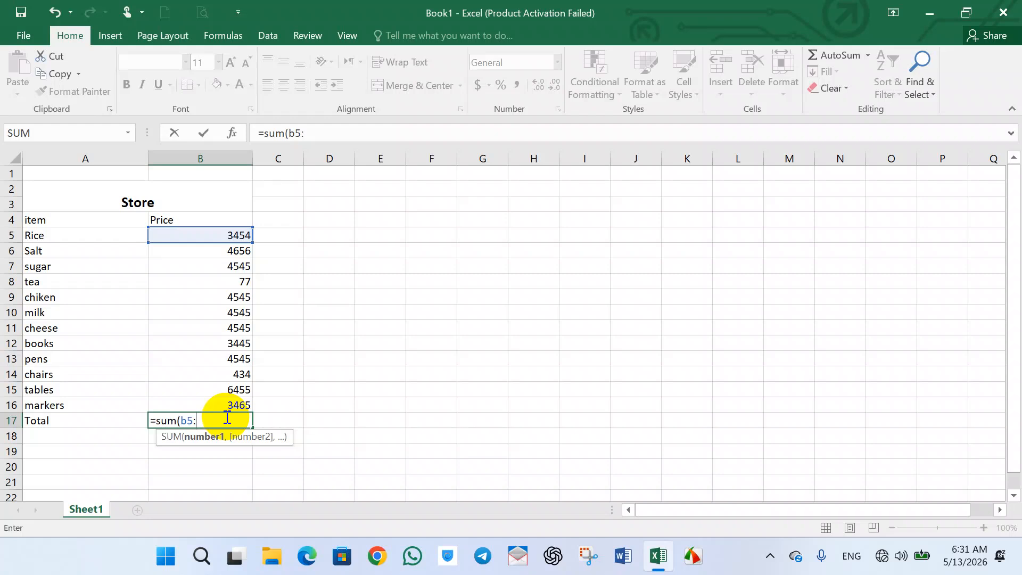
{"action": "type", "text": "b16"}
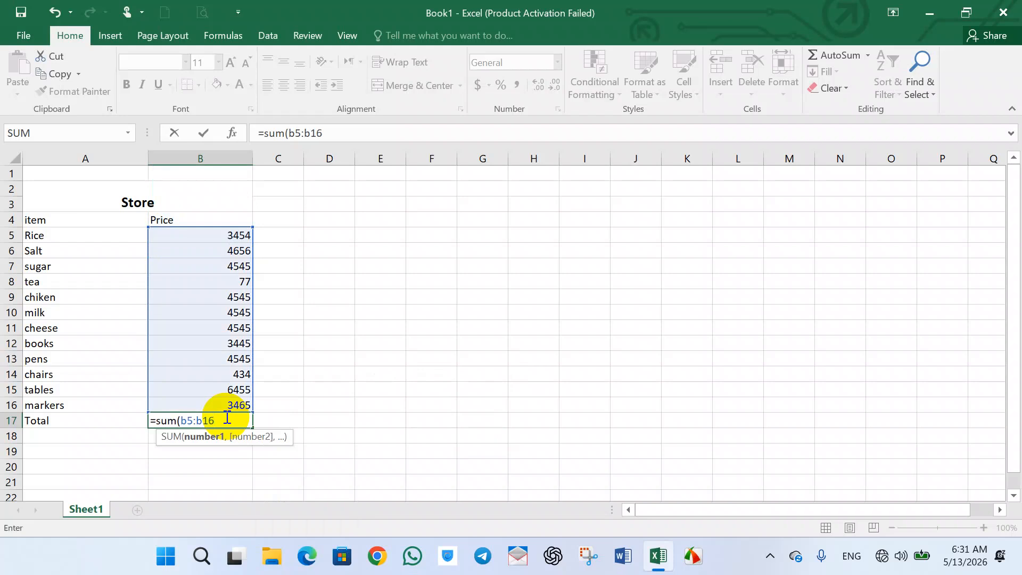
{"action": "type", "text": ")"}
{"action": "key", "text": "Return"}
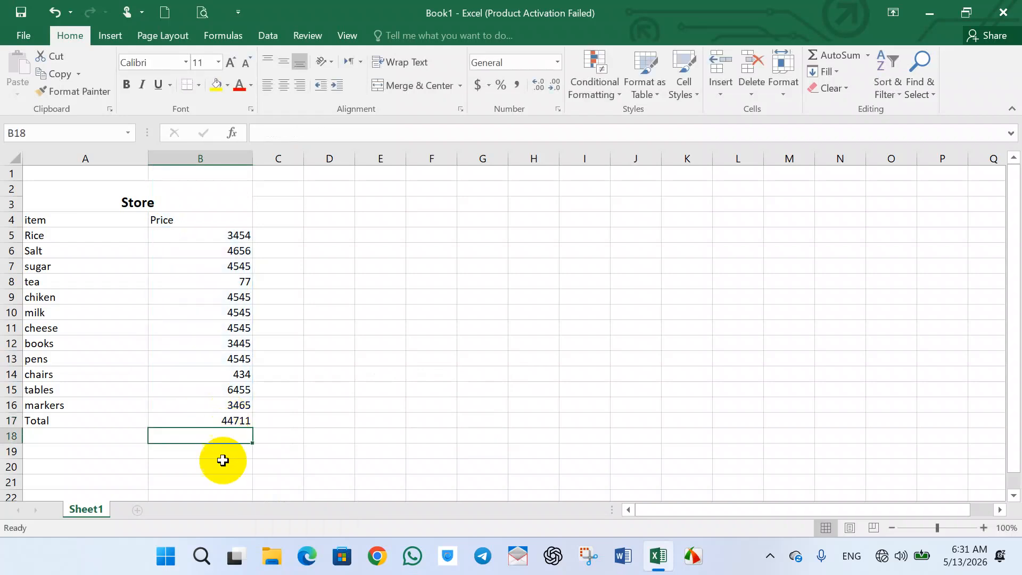
Rebuild the SUM formula in B17 by selecting the price cells B5 to B16 on the sheet as its range
{"action": "left_click", "coordinate": [212, 423]}
{"action": "key", "text": "BackSpace"}
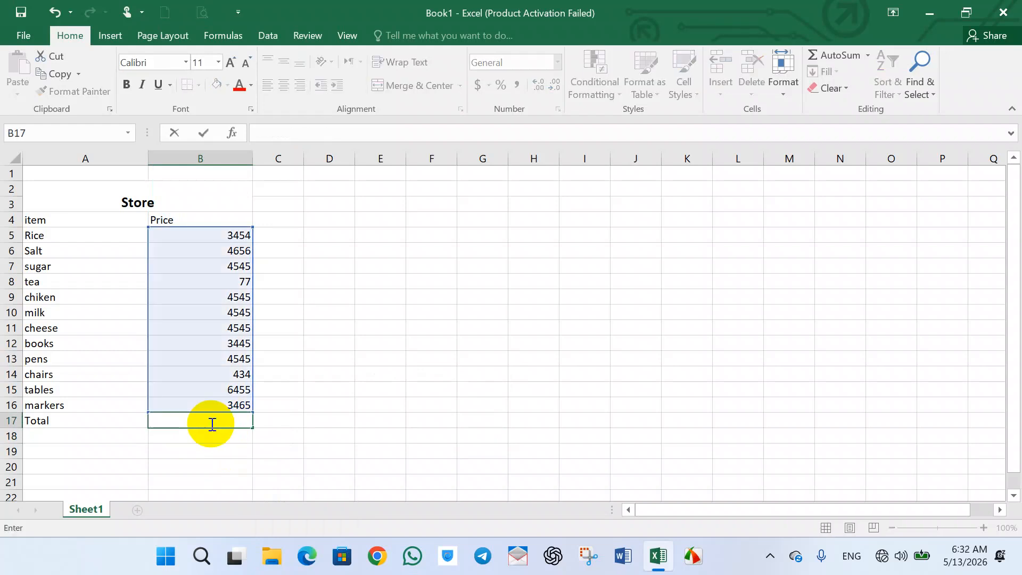
{"action": "type", "text": "=sum("}
{"action": "mouse_move", "coordinate": [221, 235]}
{"action": "left_mouse_down"}
{"action": "mouse_move", "coordinate": [210, 399]}
{"action": "mouse_move", "coordinate": [222, 239]}
{"action": "left_mouse_up"}
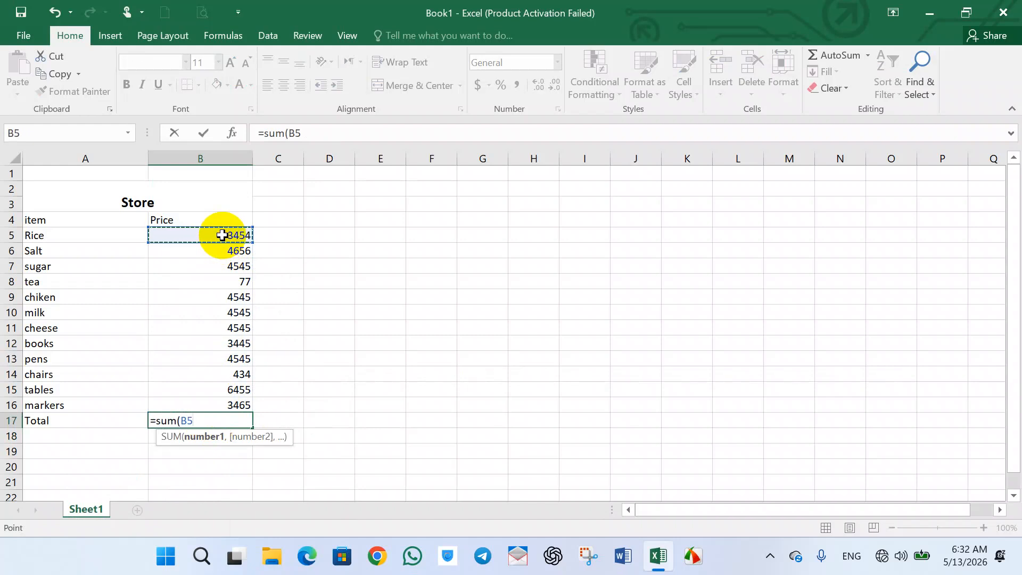
{"action": "left_click_drag", "start_coordinate": [222, 234], "coordinate": [235, 392]}
{"action": "left_click_drag", "start_coordinate": [219, 234], "coordinate": [227, 407]}
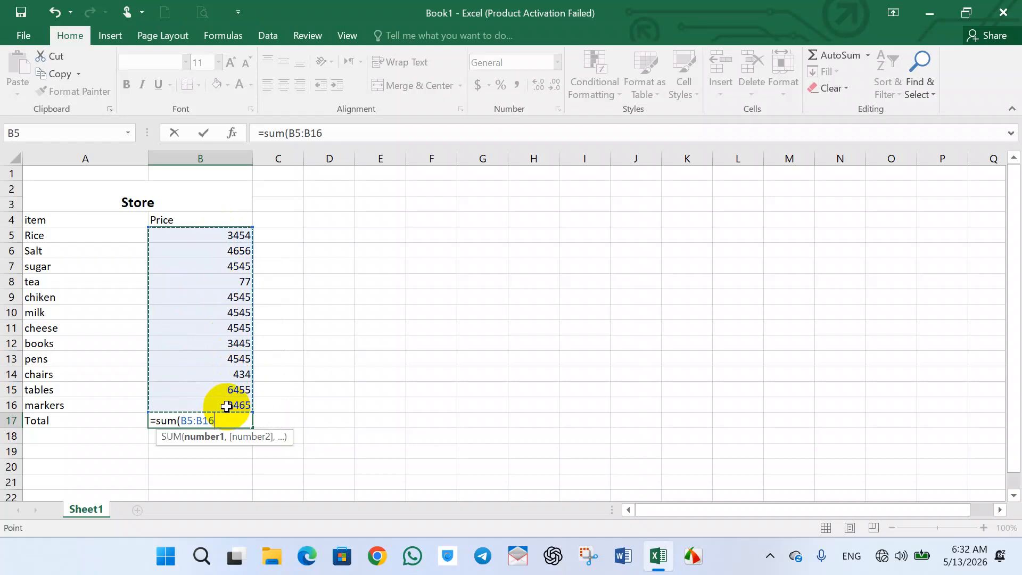
{"action": "key", "text": "Return"}
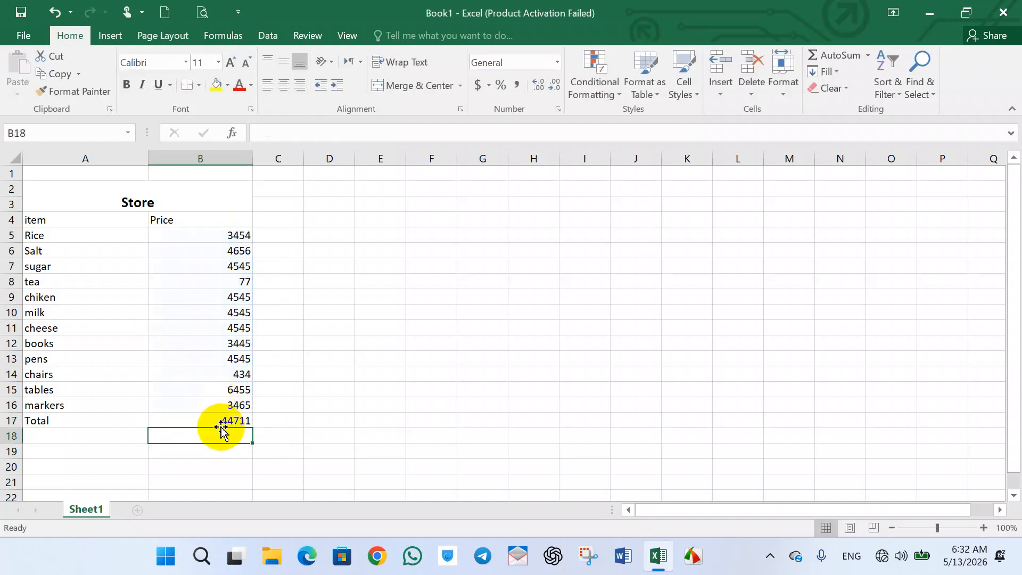
{"action": "left_click", "coordinate": [211, 423]}
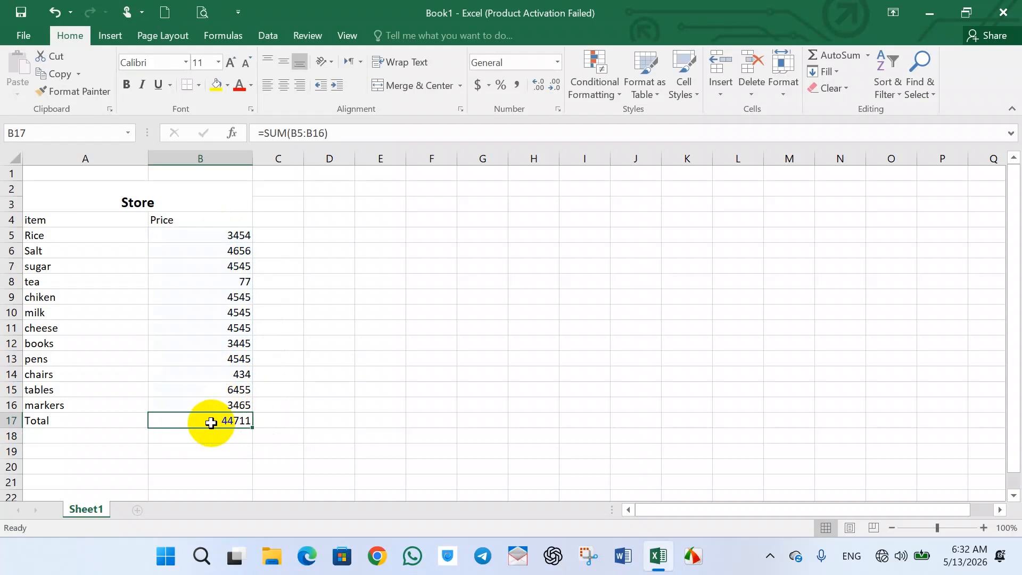
{"action": "left_click", "coordinate": [867, 55]}
{"action": "left_click", "coordinate": [868, 55]}
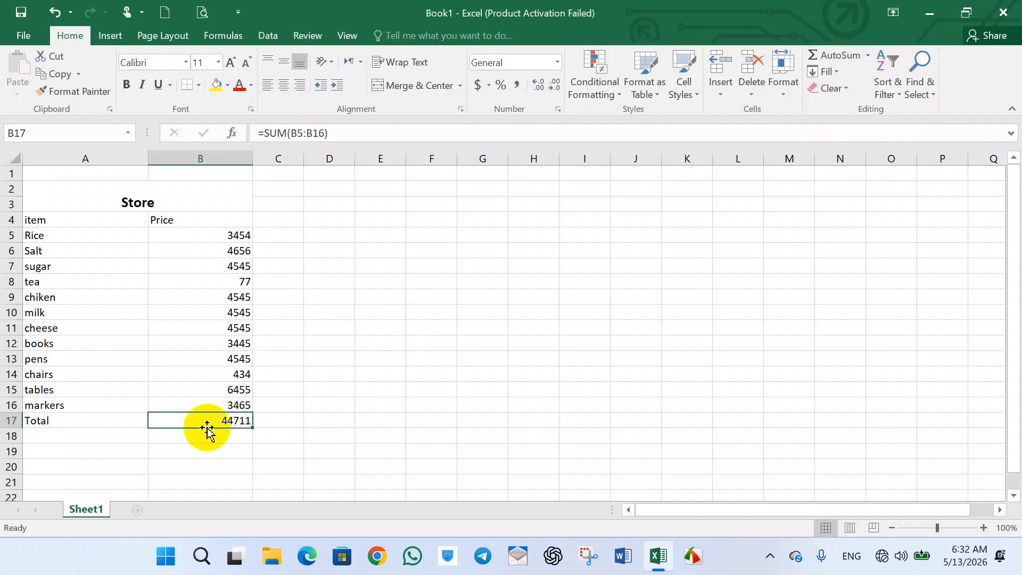
Clear the SUM formula from cell B17
{"action": "key", "text": "ctrl+z"}
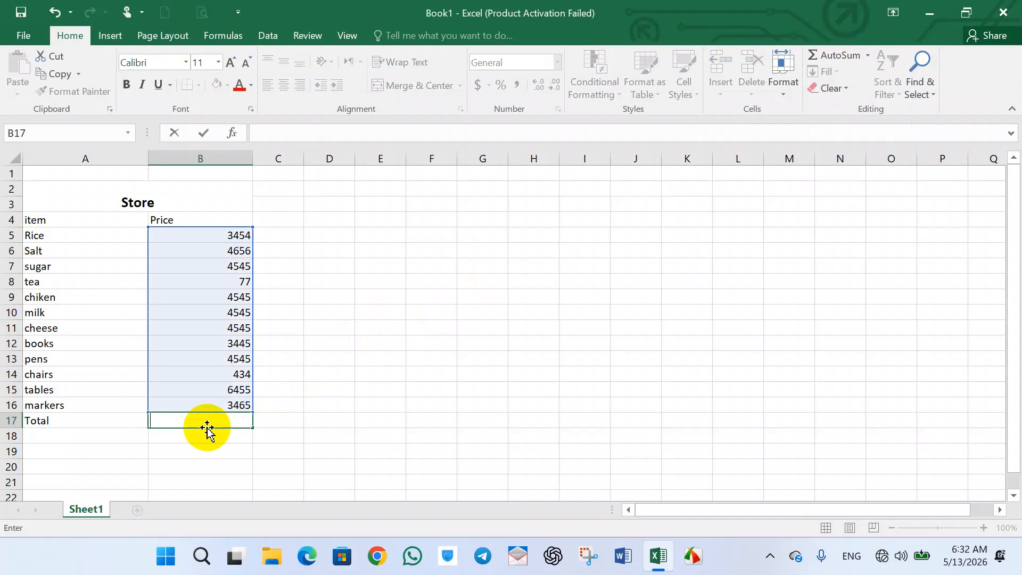
{"action": "left_click", "coordinate": [216, 450]}
{"action": "left_click", "coordinate": [205, 423]}
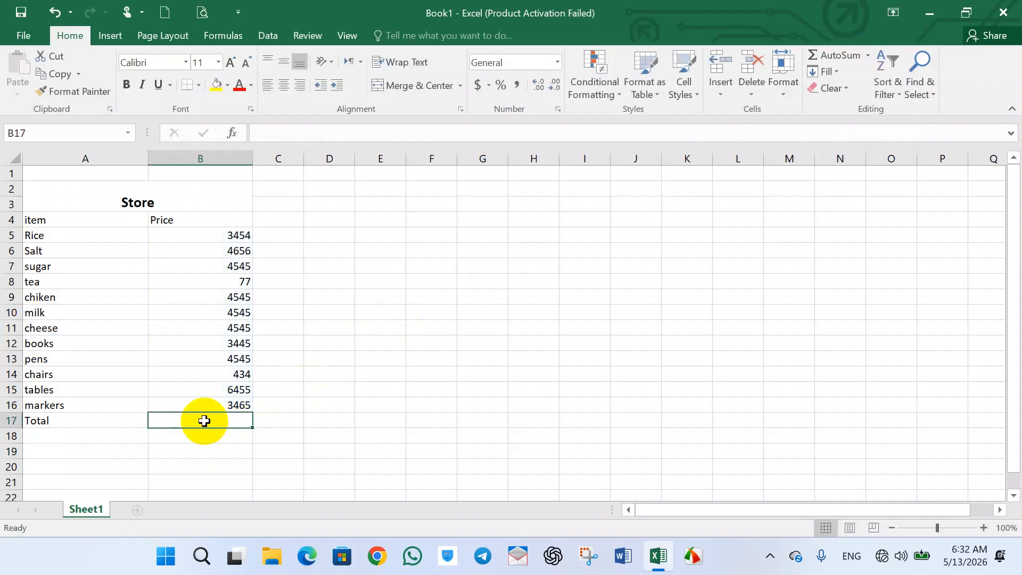
Enter an =average( formula in B17 with the price cells B5 to B16 selected on the sheet as its range
{"action": "left_click_drag", "start_coordinate": [207, 235], "coordinate": [199, 402]}
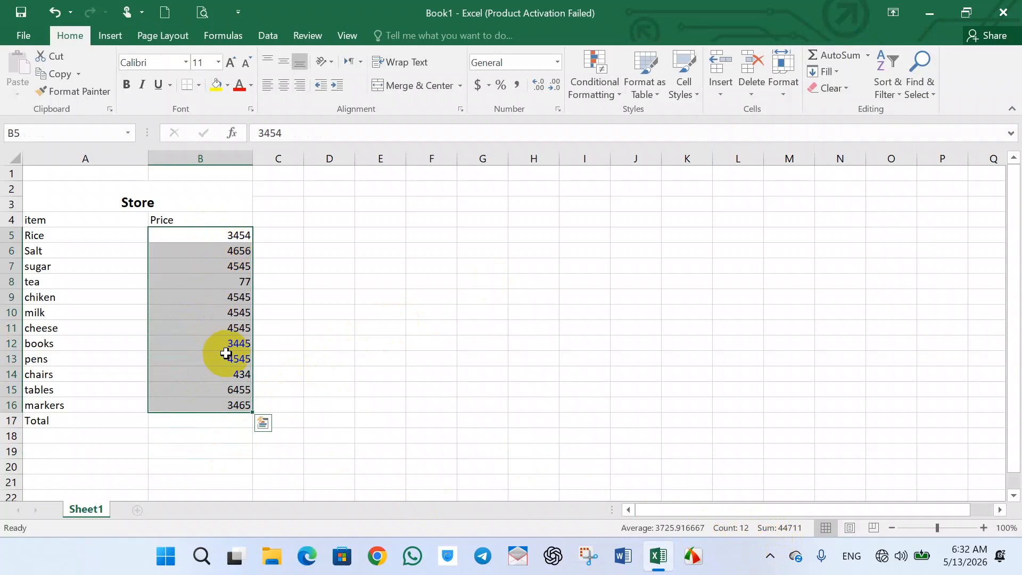
{"action": "left_click", "coordinate": [215, 420]}
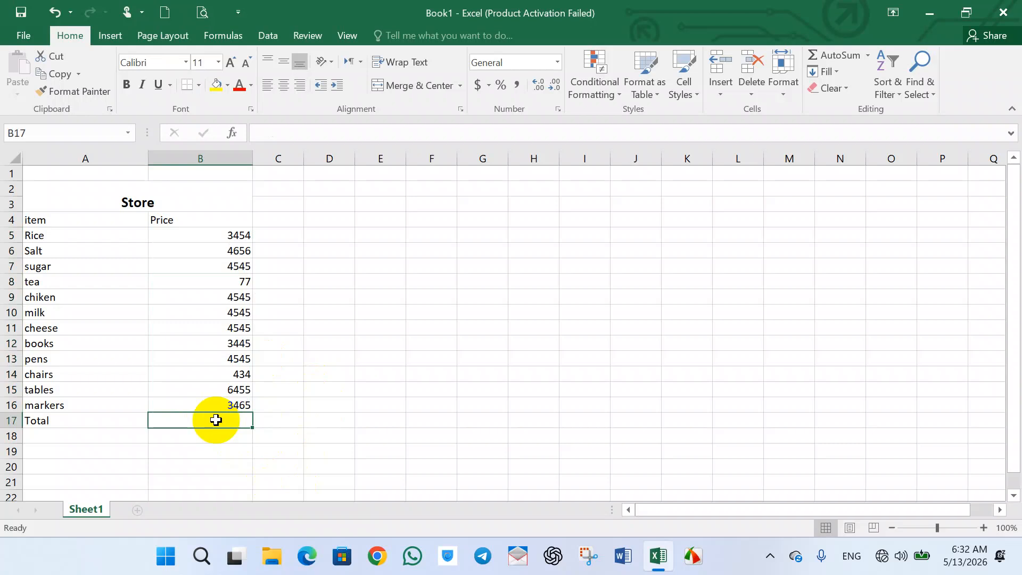
{"action": "type", "text": "=average"}
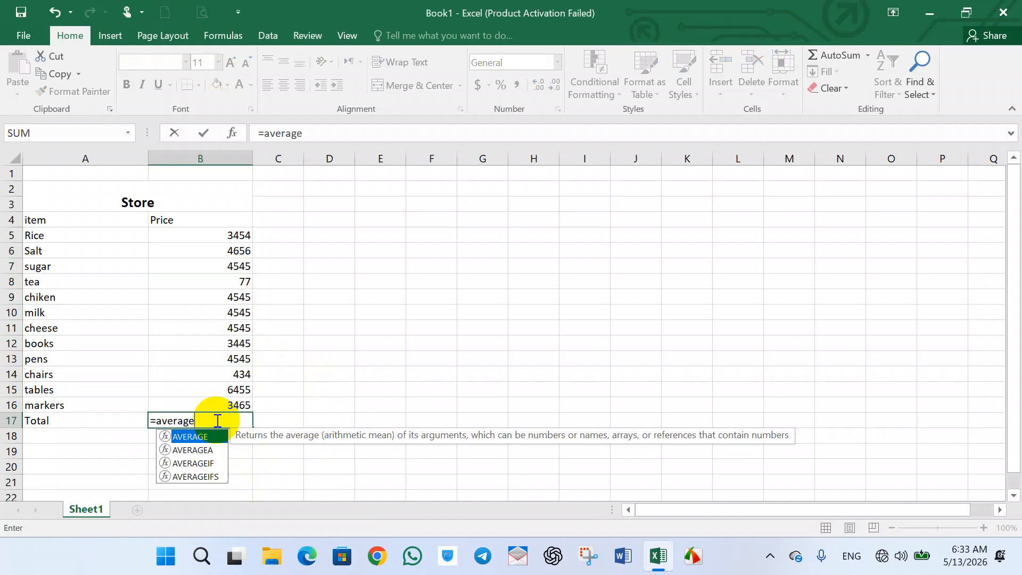
{"action": "type", "text": "("}
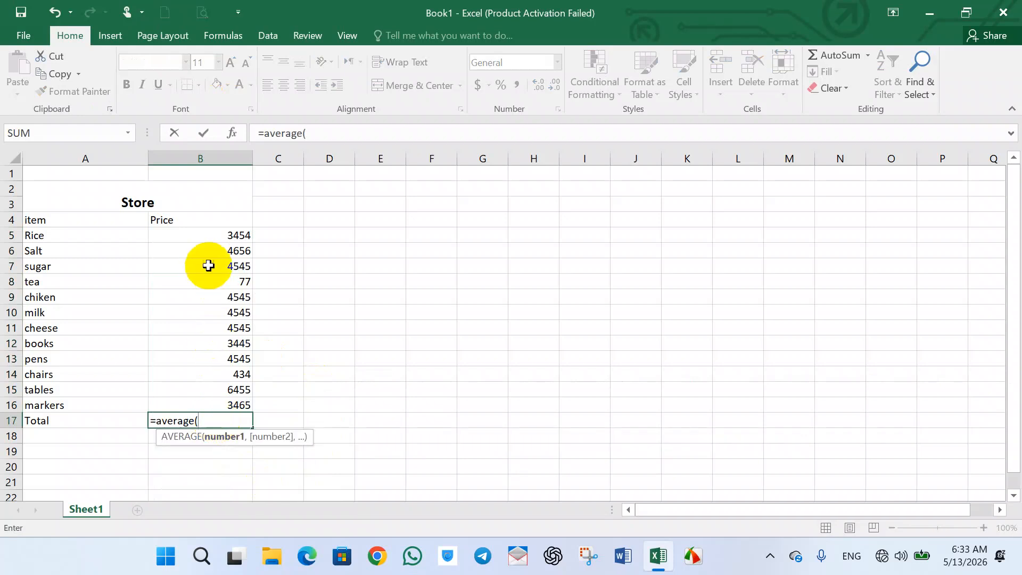
{"action": "left_click_drag", "start_coordinate": [202, 236], "coordinate": [196, 405]}
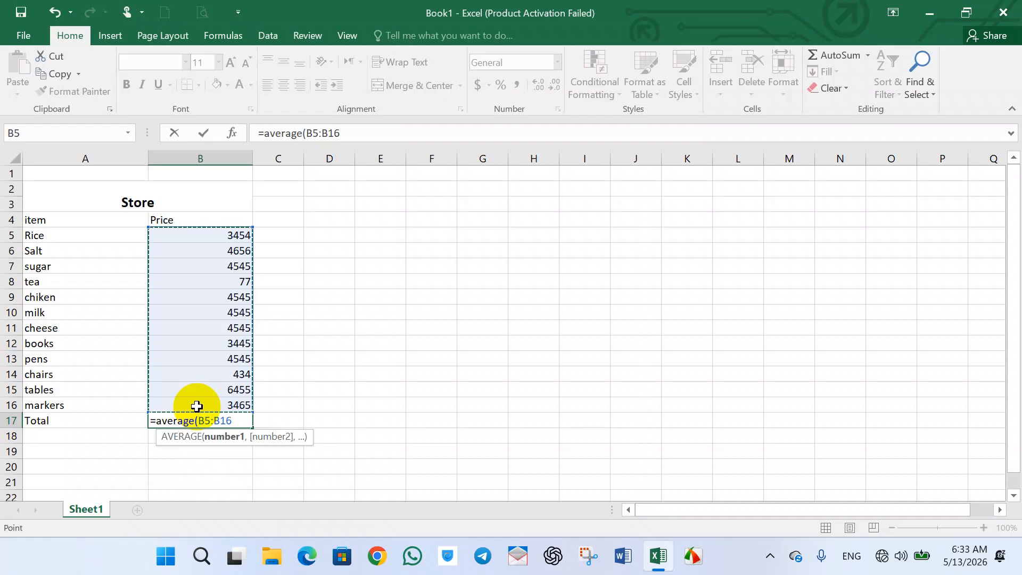
{"action": "key", "text": "Return"}
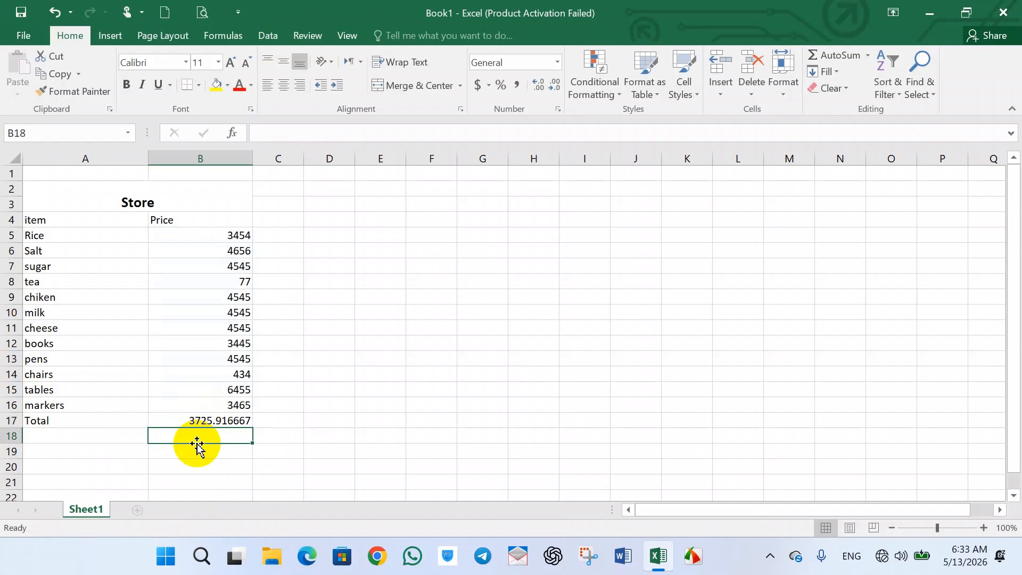
Clear the AVERAGE formula from cell B17
{"action": "left_click", "coordinate": [203, 417]}
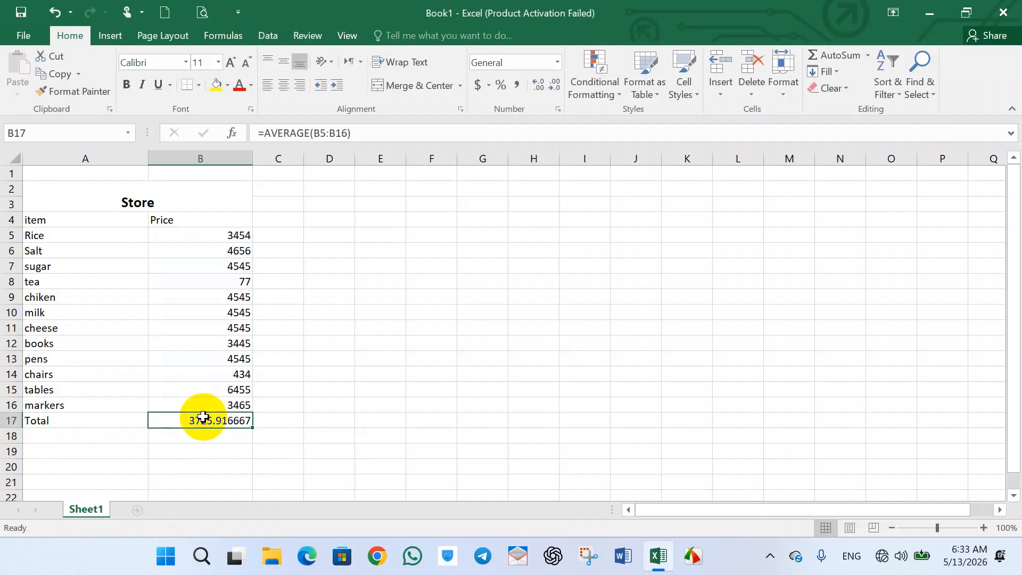
{"action": "key", "text": "BackSpace"}
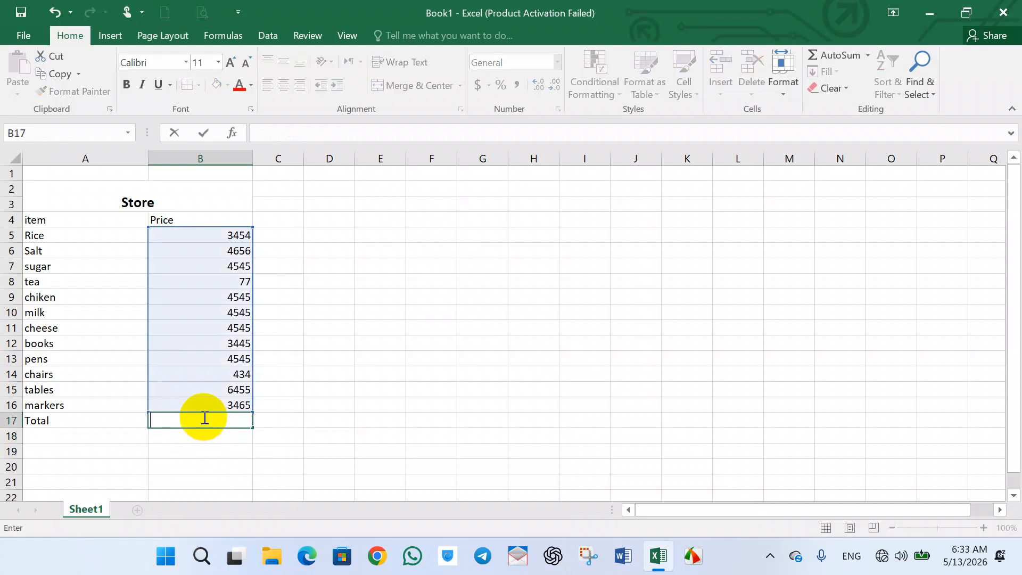
{"action": "left_click", "coordinate": [869, 54]}
{"action": "left_click", "coordinate": [848, 98]}
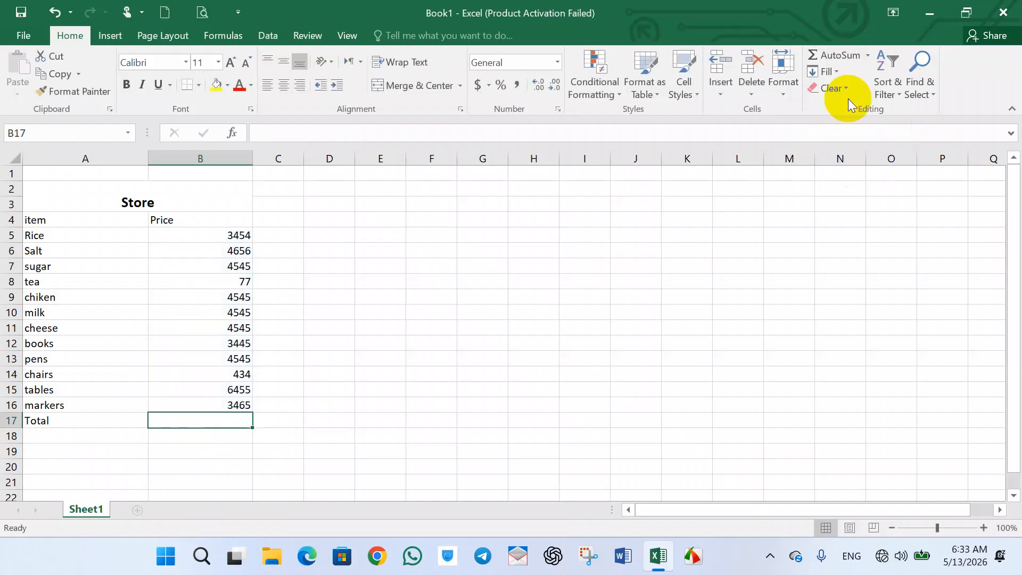
{"action": "left_click_drag", "start_coordinate": [231, 235], "coordinate": [201, 406]}
{"action": "left_click", "coordinate": [208, 424]}
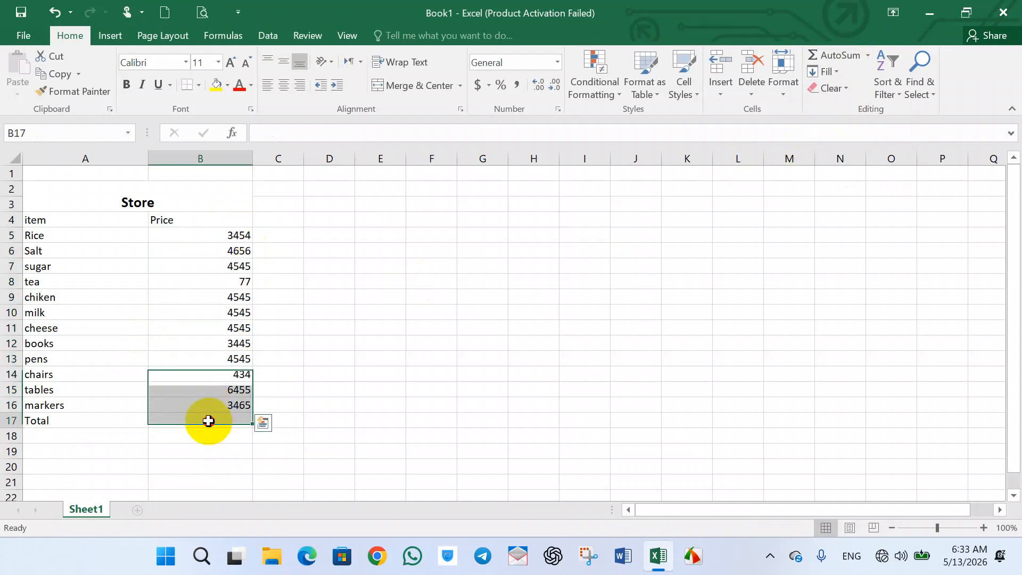
{"action": "left_click", "coordinate": [867, 55]}
{"action": "left_click", "coordinate": [845, 76]}
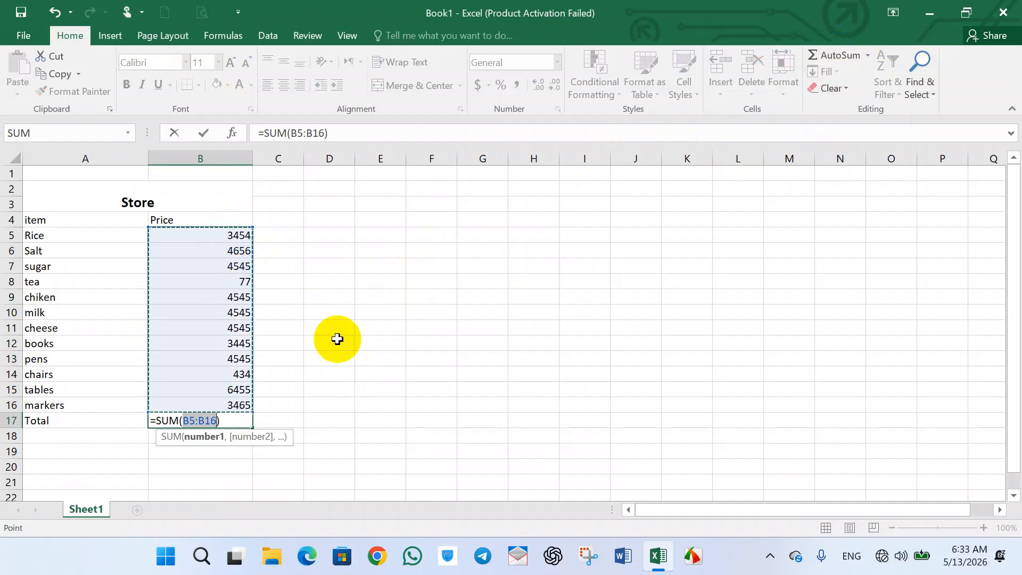
{"action": "key", "text": "BackSpace"}
{"action": "key", "text": "BackSpace"}
{"action": "key", "text": "BackSpace"}
{"action": "key", "text": "Return"}
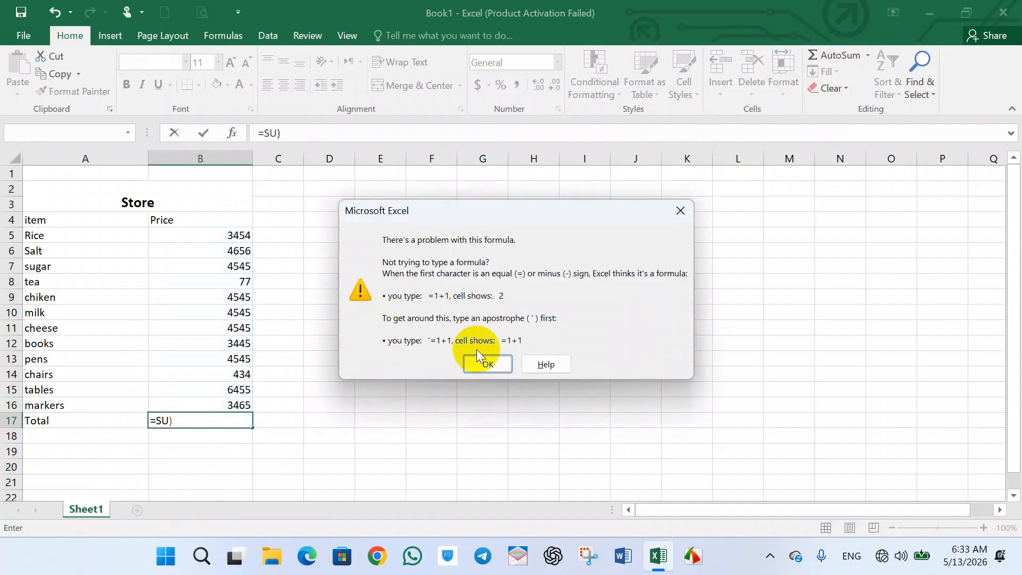
{"action": "left_click", "coordinate": [498, 364]}
{"action": "key", "text": "BackSpace"}
{"action": "key", "text": "BackSpace"}
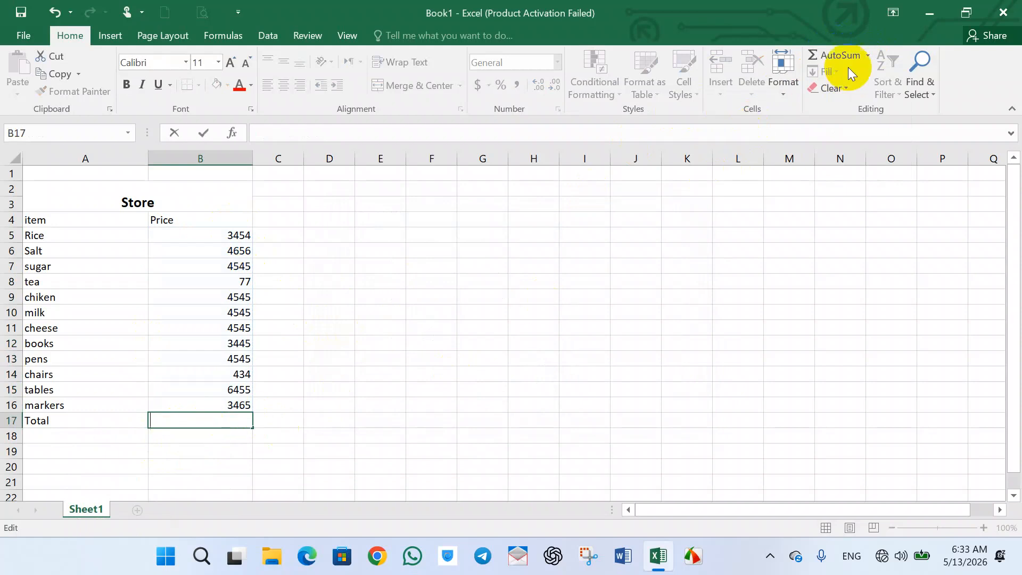
{"action": "left_click", "coordinate": [868, 56]}
{"action": "key", "text": "Escape"}
{"action": "key", "text": "Escape"}
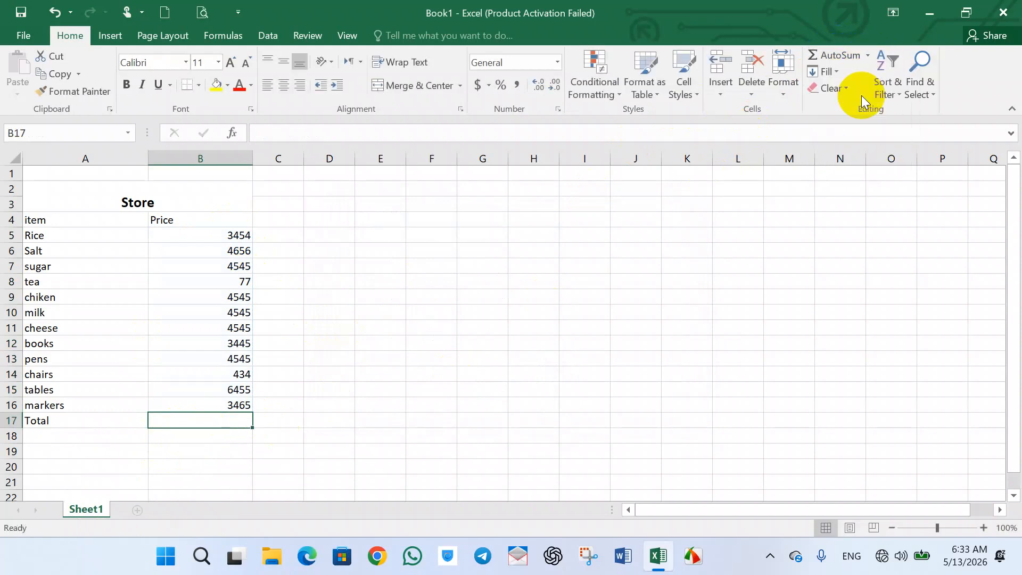
Average the prices into B17 with the AutoSum Average function, using the selected cells B5 to B17
{"action": "left_click_drag", "start_coordinate": [237, 235], "coordinate": [208, 420]}
{"action": "left_click", "coordinate": [867, 56]}
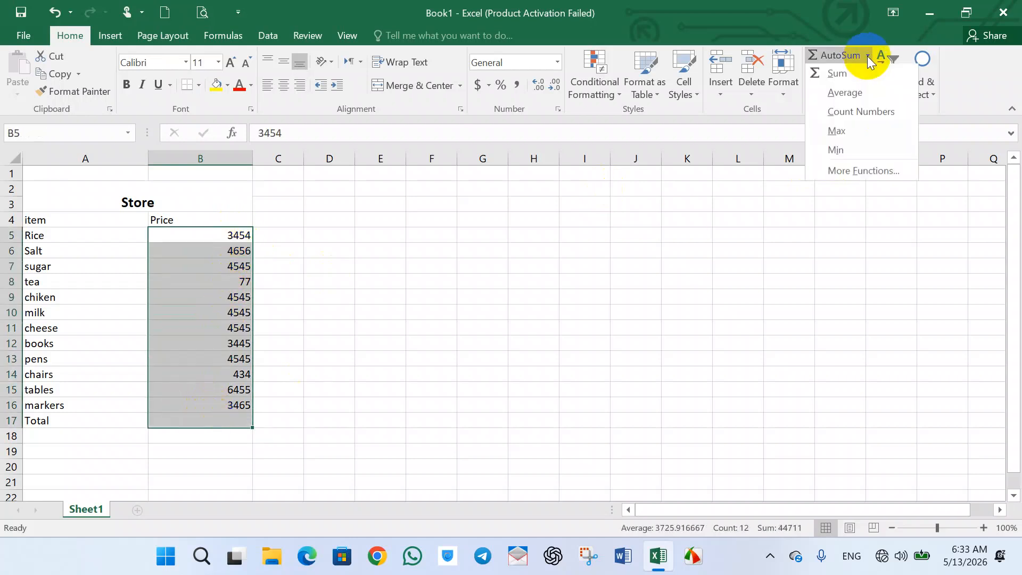
{"action": "left_click", "coordinate": [861, 94]}
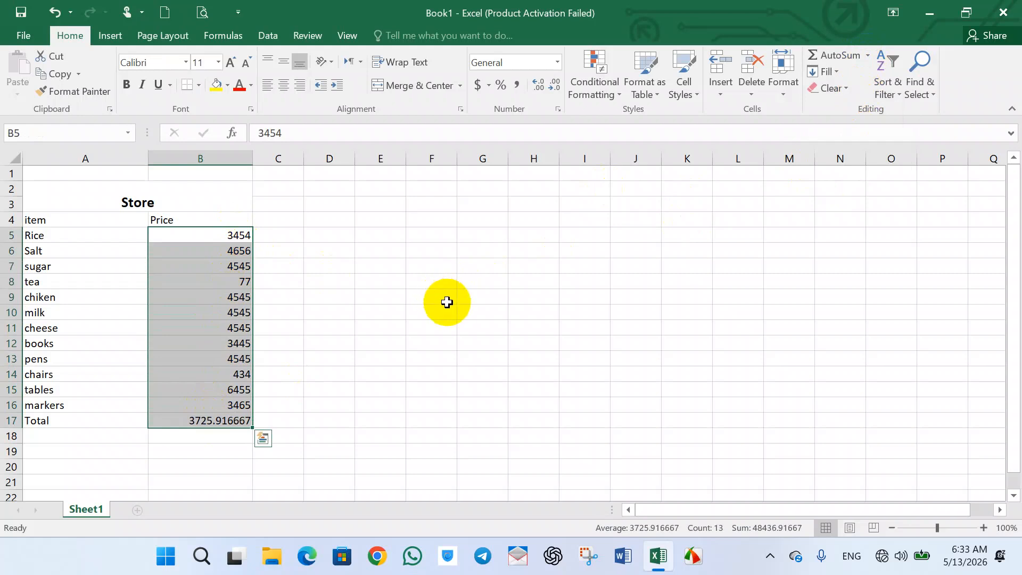
{"action": "left_click", "coordinate": [214, 423]}
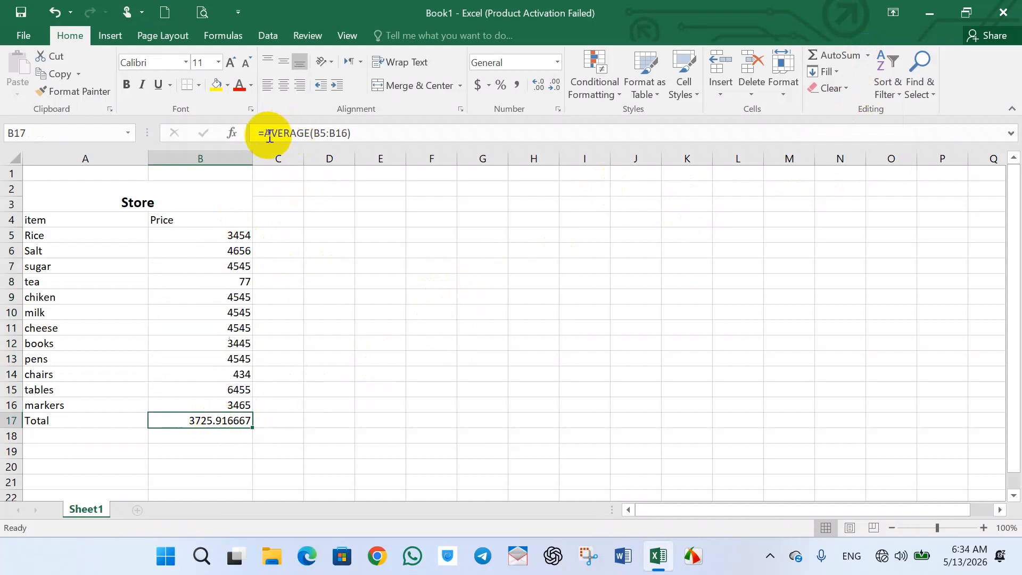
Remove the average from B17 and look through the AutoSum functions
{"action": "double_click", "coordinate": [210, 427]}
{"action": "left_click", "coordinate": [318, 409]}
{"action": "left_click", "coordinate": [224, 424]}
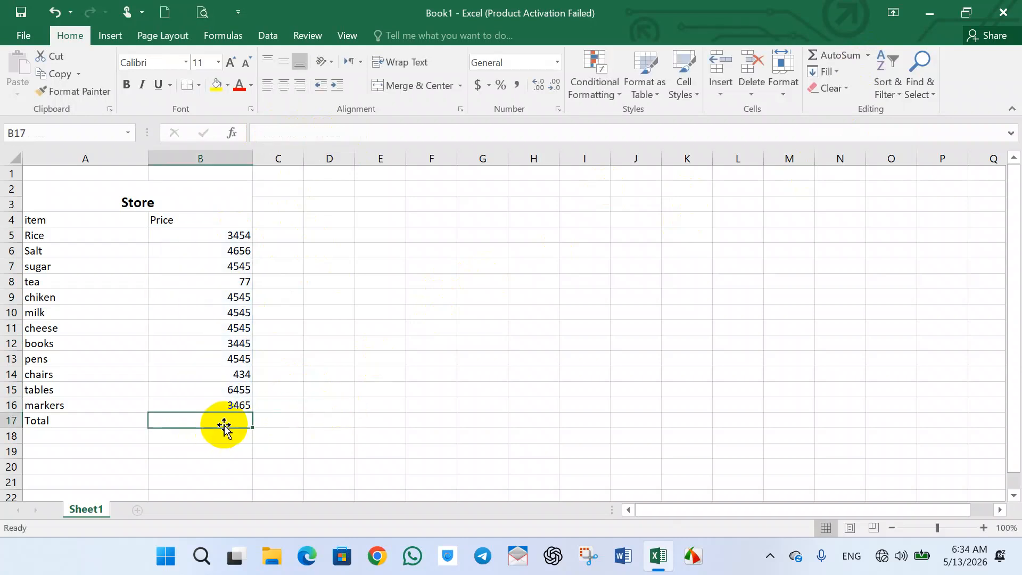
{"action": "left_click", "coordinate": [867, 54]}
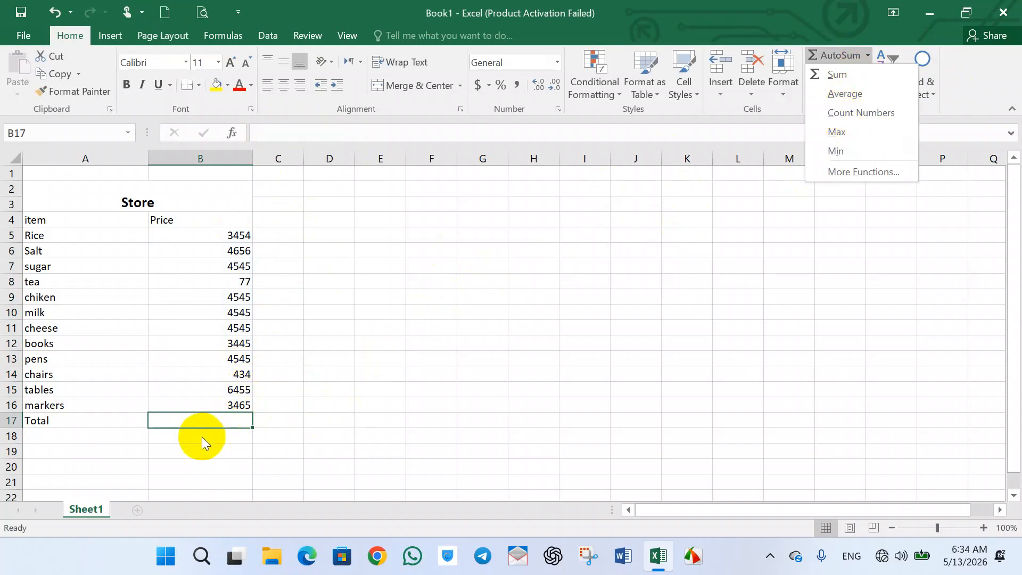
{"action": "left_click", "coordinate": [224, 420]}
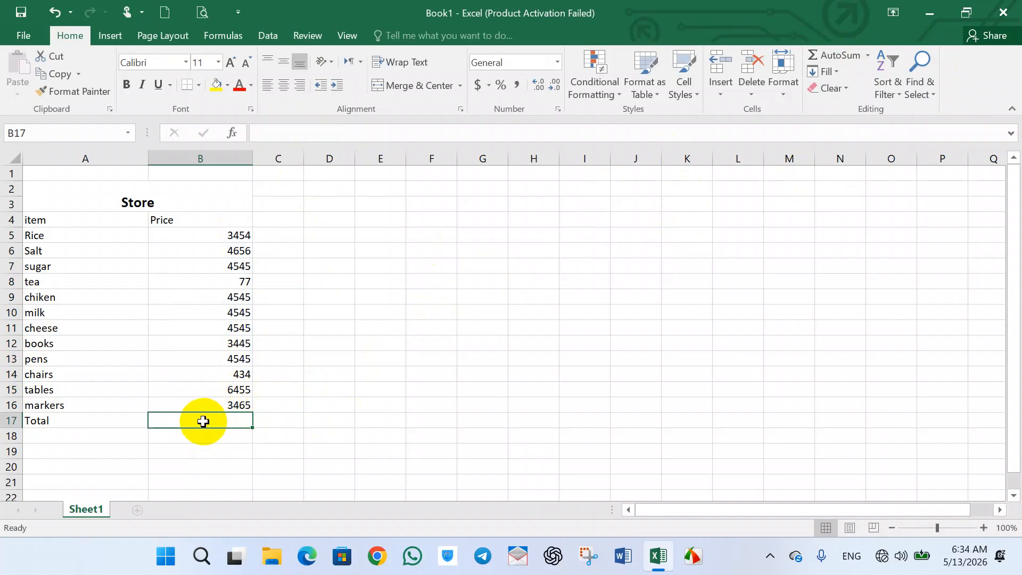
Try to count the price cells with a COUNT formula in B17, selecting its range on the sheet
{"action": "type", "text": "=count"}
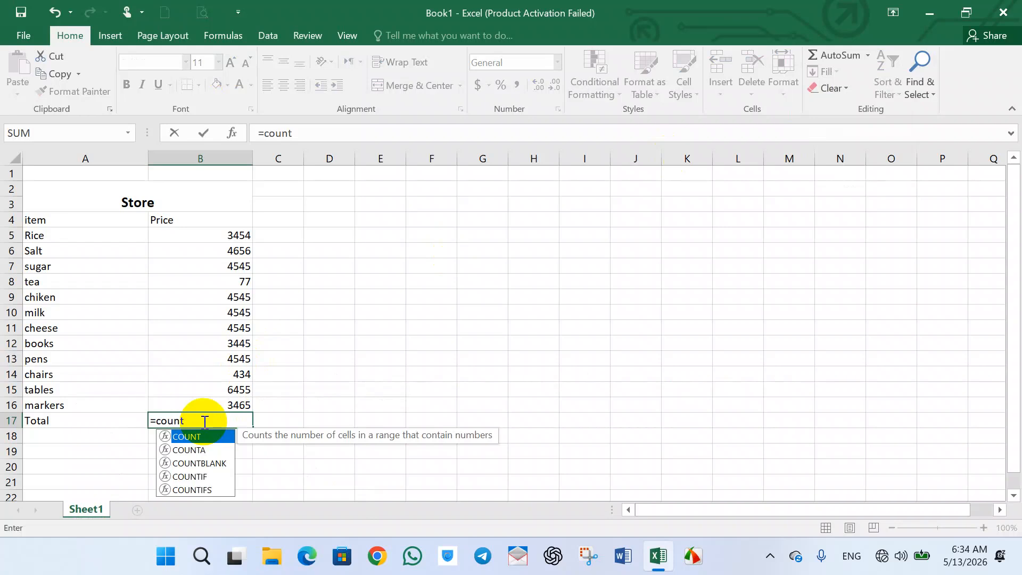
{"action": "type", "text": "("}
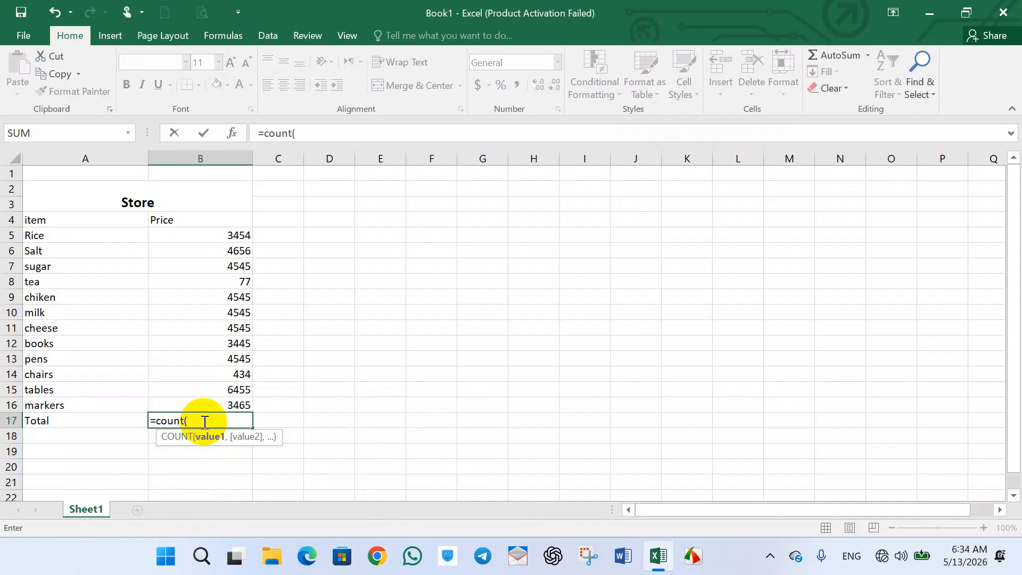
{"action": "left_click", "coordinate": [223, 223]}
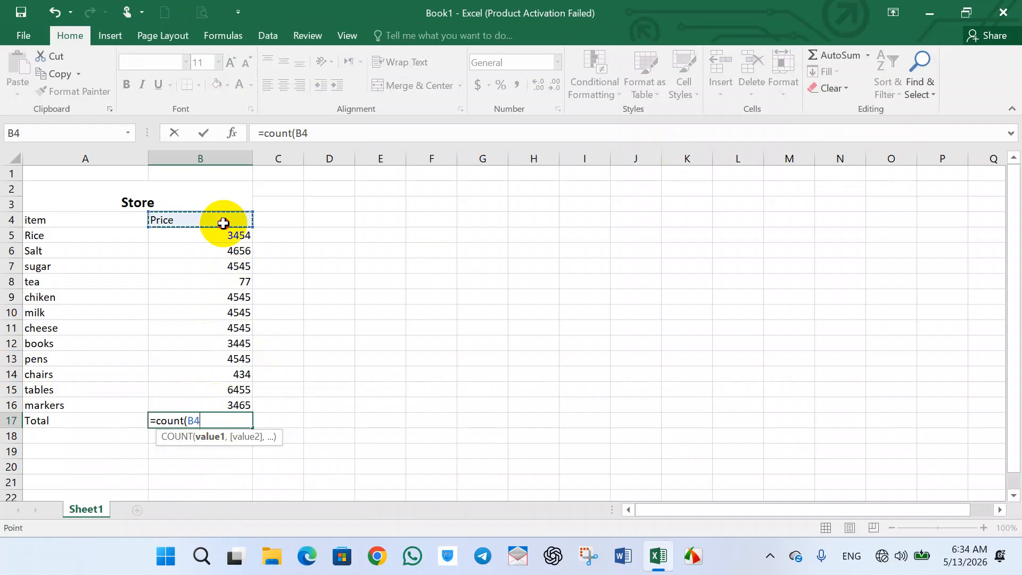
{"action": "left_click_drag", "start_coordinate": [223, 223], "coordinate": [211, 246]}
{"action": "left_click", "coordinate": [215, 241]}
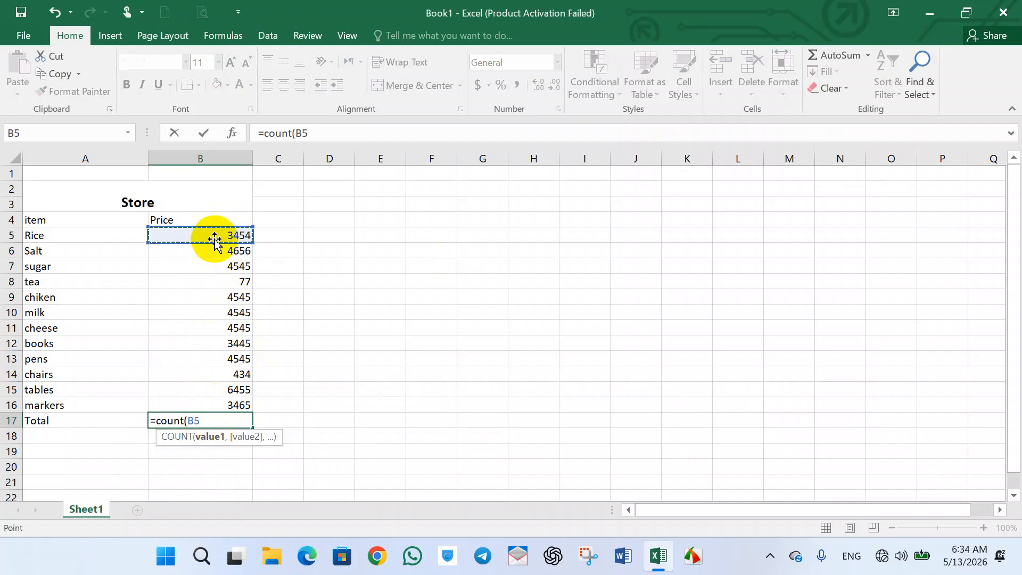
{"action": "left_click_drag", "start_coordinate": [228, 229], "coordinate": [210, 390]}
{"action": "left_click", "coordinate": [194, 419]}
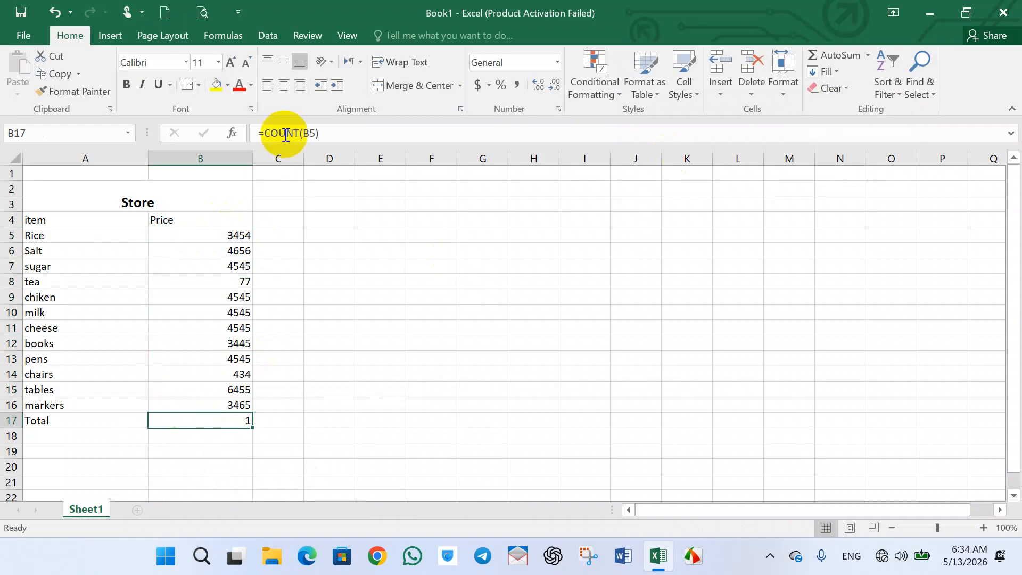
Replace the formula in B17 with a COUNT formula over the price range B5:B16
{"action": "left_click", "coordinate": [320, 129]}
{"action": "key", "text": "BackSpace"}
{"action": "key", "text": "BackSpace"}
{"action": "key", "text": "BackSpace"}
{"action": "key", "text": "BackSpace"}
{"action": "key", "text": "BackSpace"}
{"action": "key", "text": "BackSpace"}
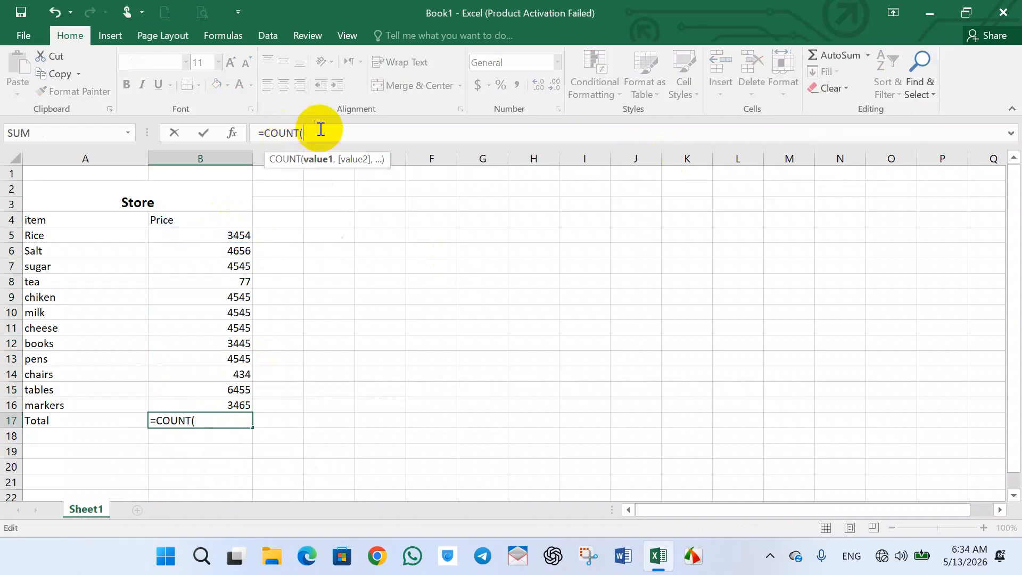
{"action": "key", "text": "BackSpace"}
{"action": "key", "text": "BackSpace"}
{"action": "key", "text": "BackSpace"}
{"action": "key", "text": "BackSpace"}
{"action": "type", "text": "="}
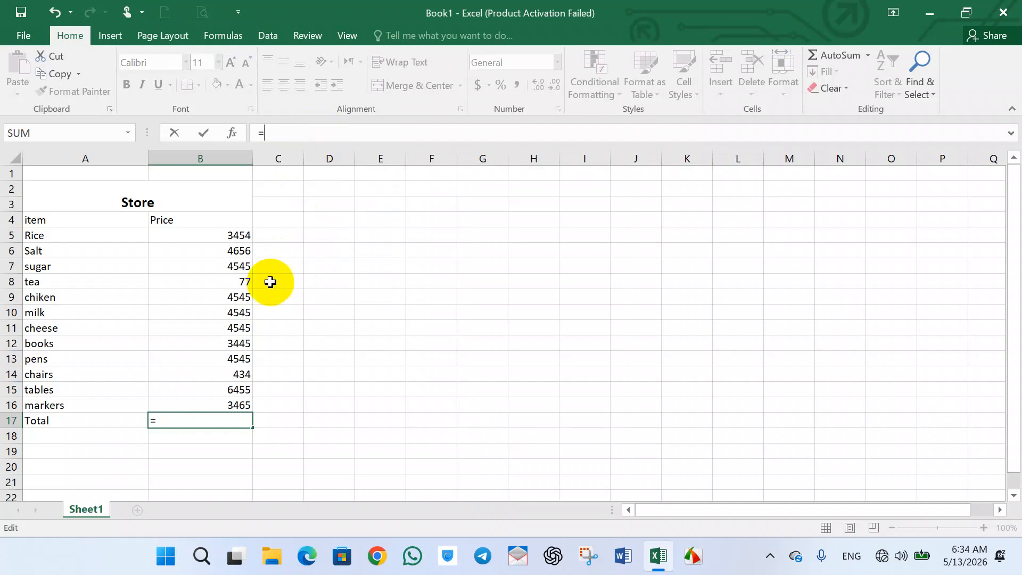
{"action": "type", "text": "count"}
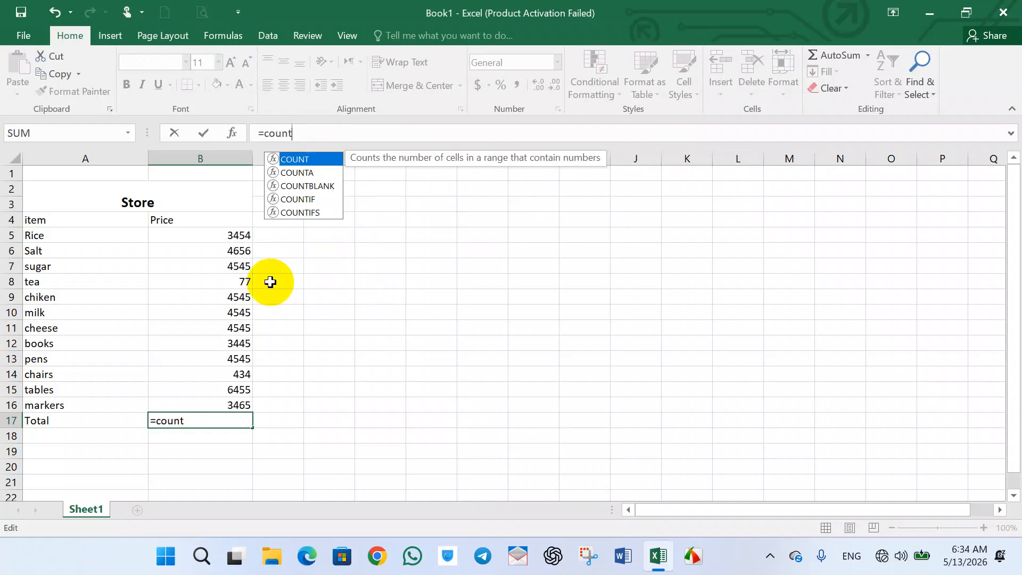
{"action": "type", "text": "("}
{"action": "left_click_drag", "start_coordinate": [237, 236], "coordinate": [204, 399]}
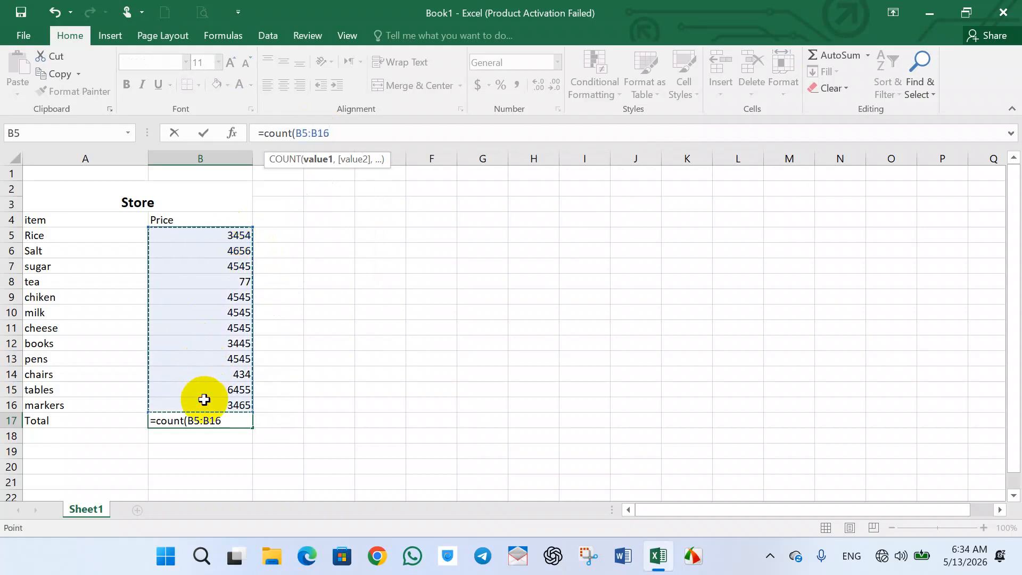
{"action": "key", "text": "Return"}
{"action": "left_click", "coordinate": [211, 419]}
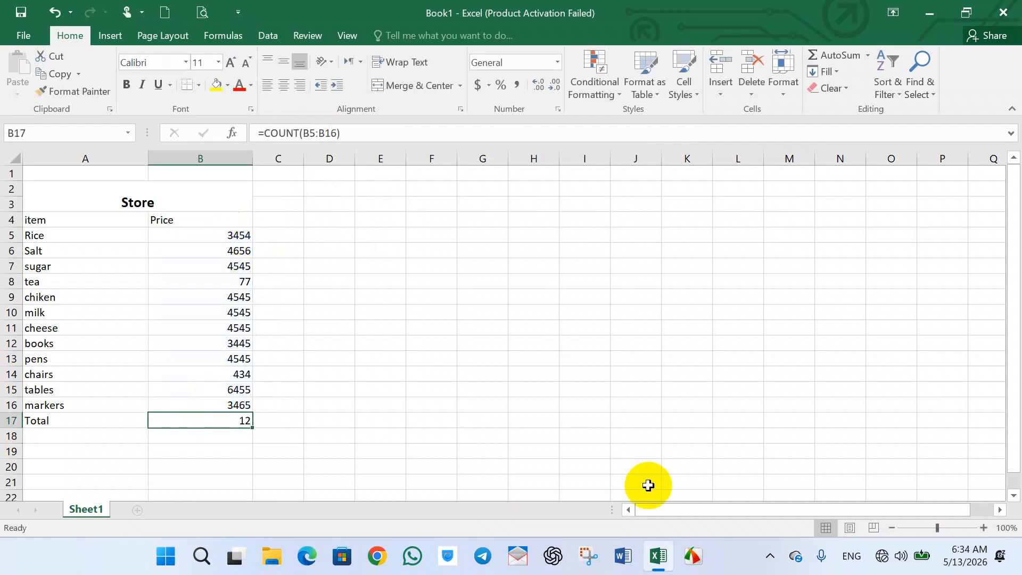
Review the counted price range and clear the COUNT formula from B17
{"action": "left_click_drag", "start_coordinate": [207, 234], "coordinate": [213, 402]}
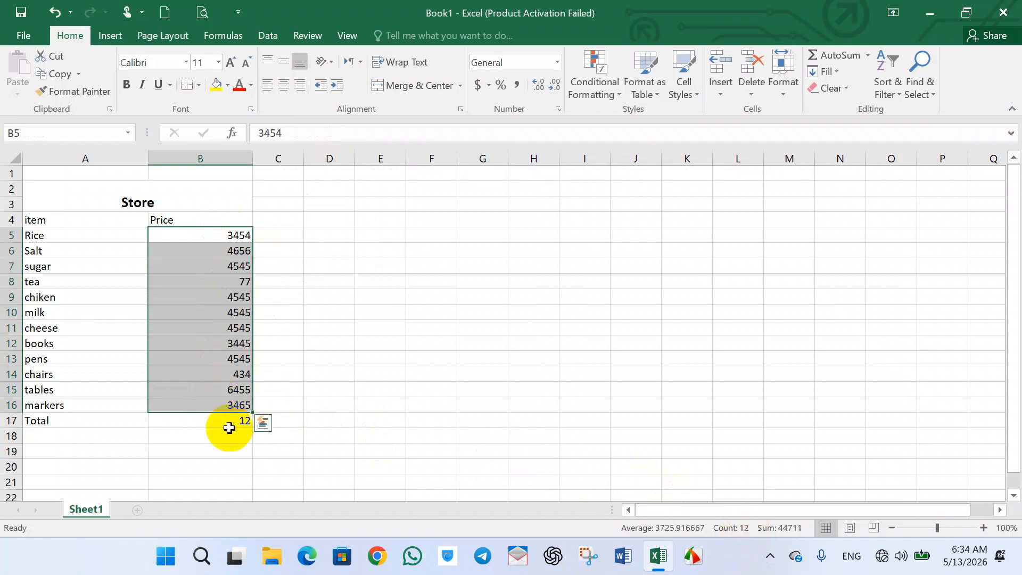
{"action": "left_click", "coordinate": [214, 422]}
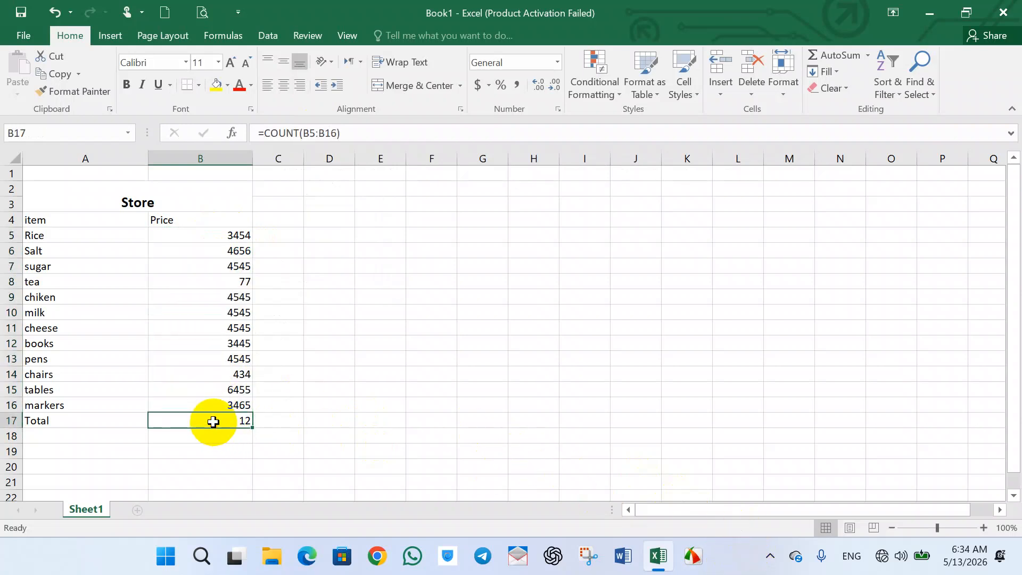
{"action": "double_click", "coordinate": [213, 422]}
{"action": "key", "text": "BackSpace"}
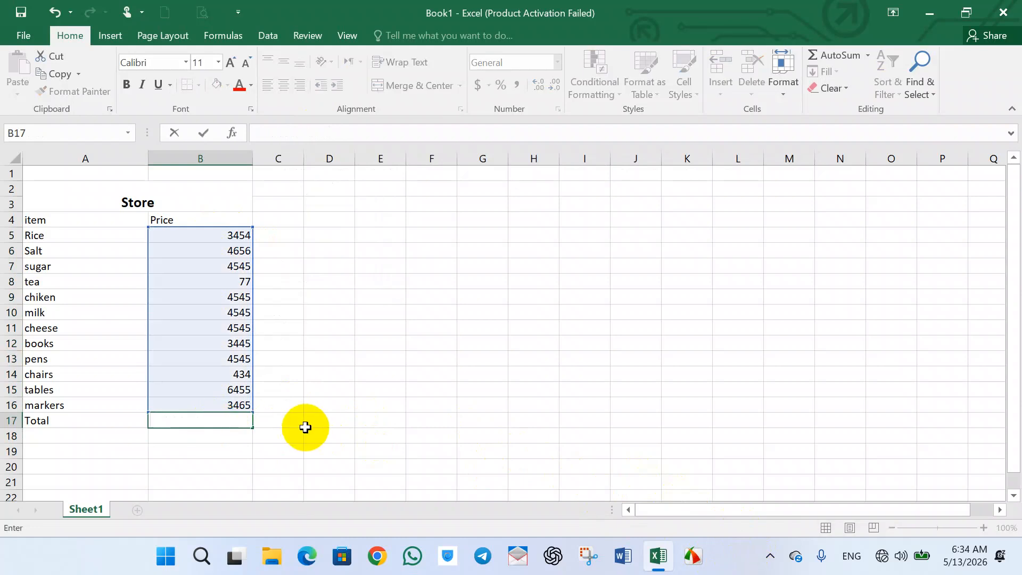
Enter a MAX formula over the price range B5:B16 in B17 and select the cell to check it
{"action": "left_click", "coordinate": [306, 426]}
{"action": "left_click", "coordinate": [223, 420]}
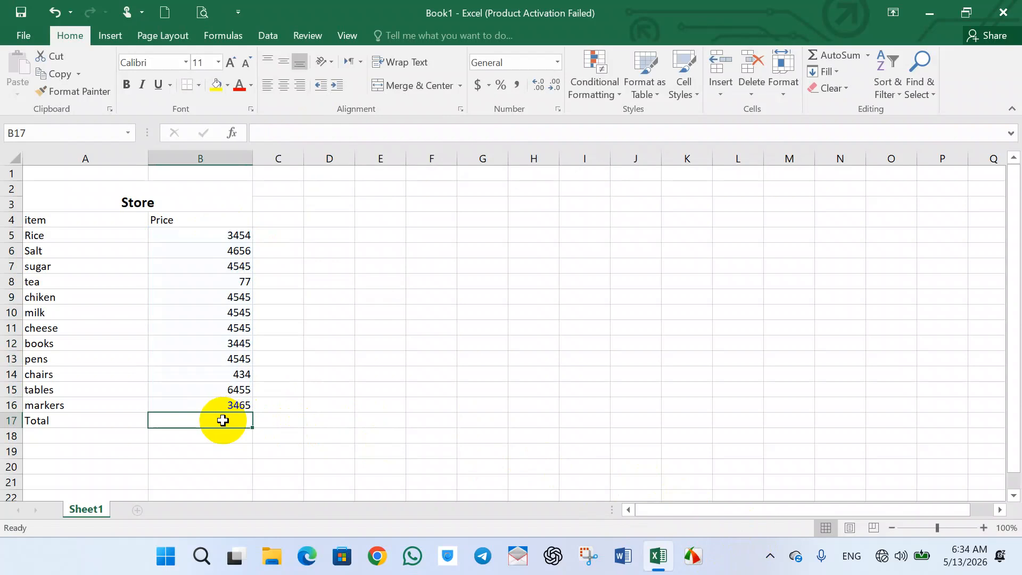
{"action": "type", "text": "="}
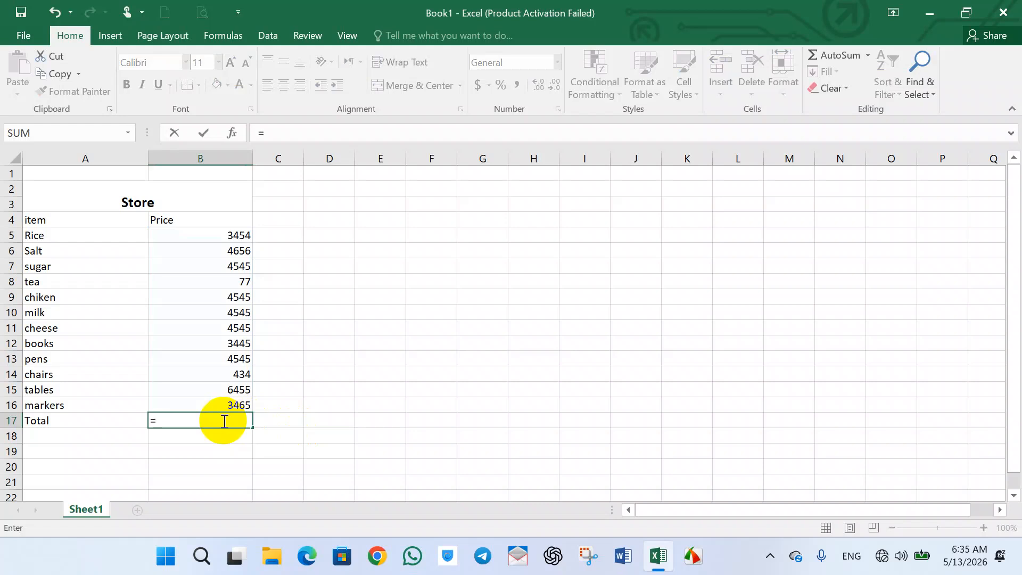
{"action": "type", "text": "max"}
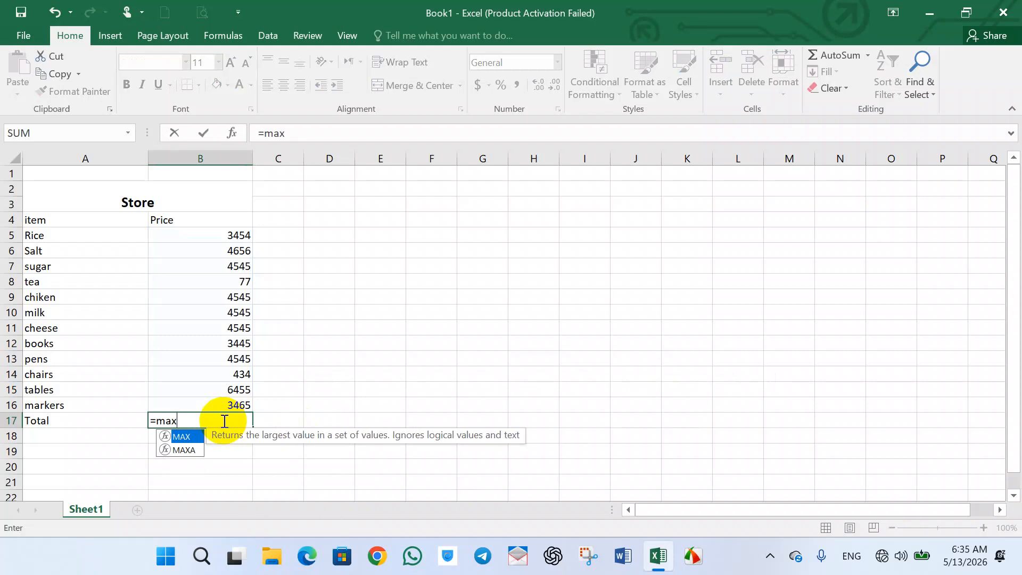
{"action": "type", "text": "("}
{"action": "left_click_drag", "start_coordinate": [223, 235], "coordinate": [230, 406]}
{"action": "type", "text": ")"}
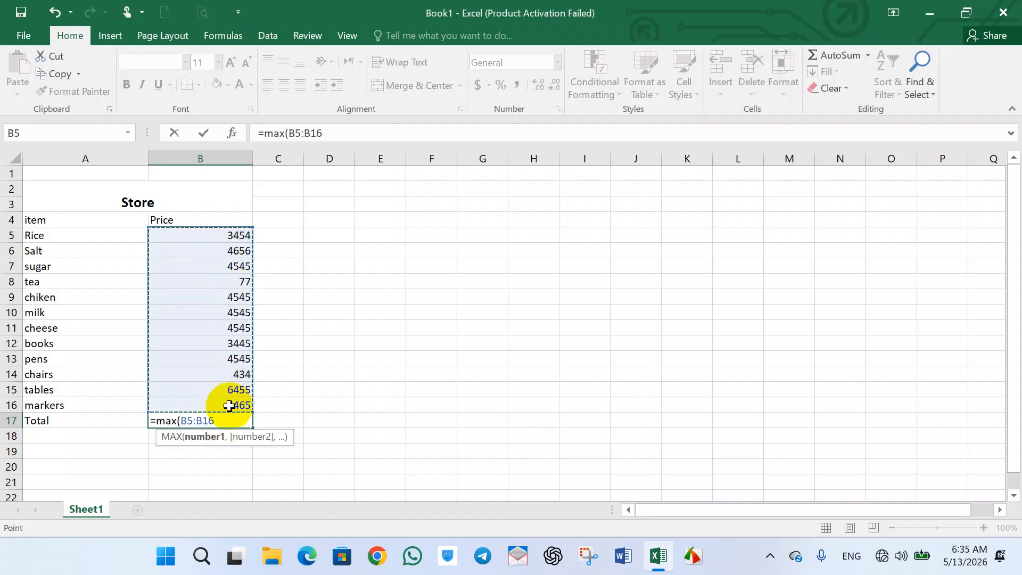
{"action": "key", "text": "Return"}
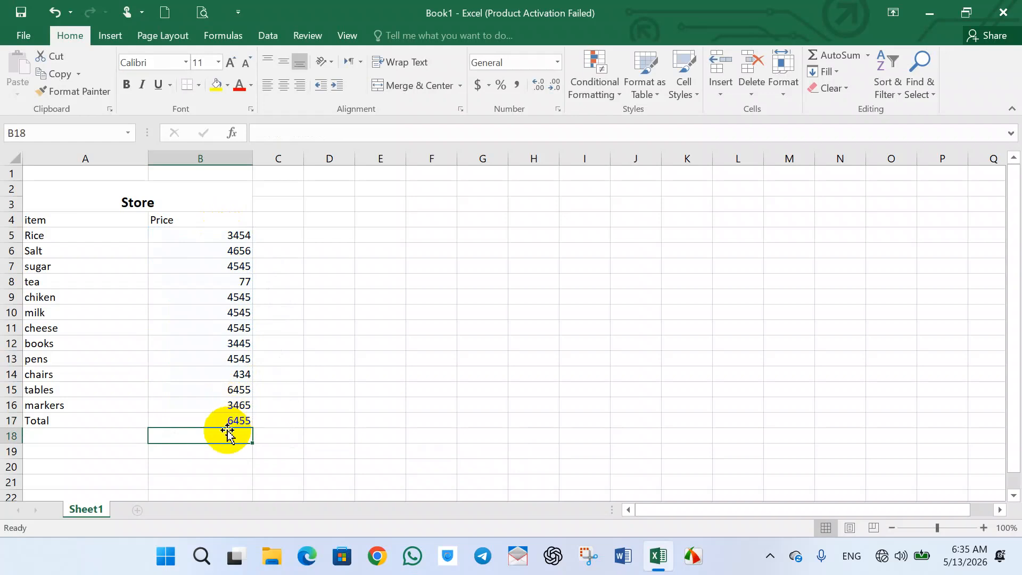
{"action": "left_click", "coordinate": [219, 420]}
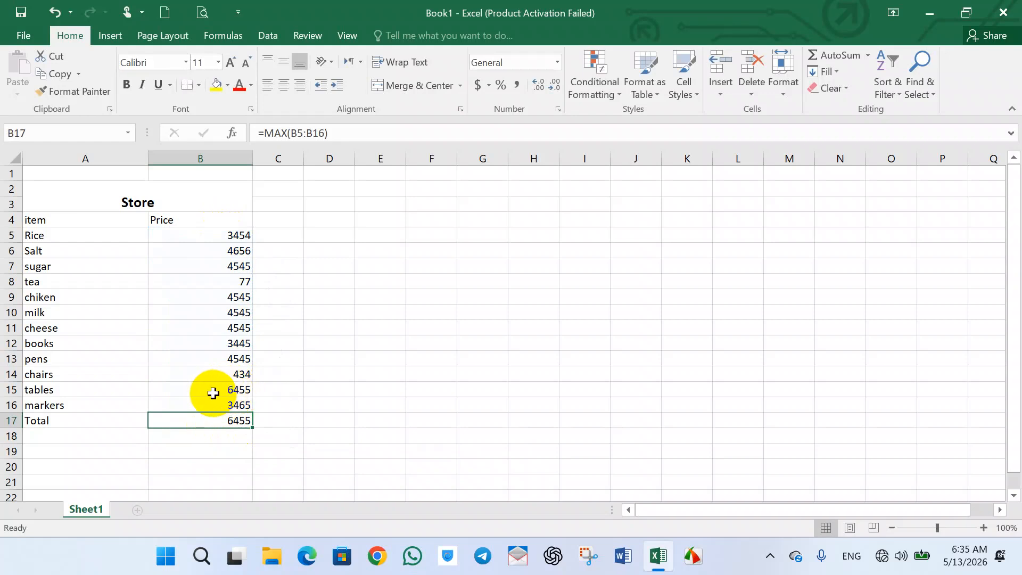
Replace the formula in B17 with a MIN formula over B5:B16 and compare it with the tea price
{"action": "double_click", "coordinate": [220, 420]}
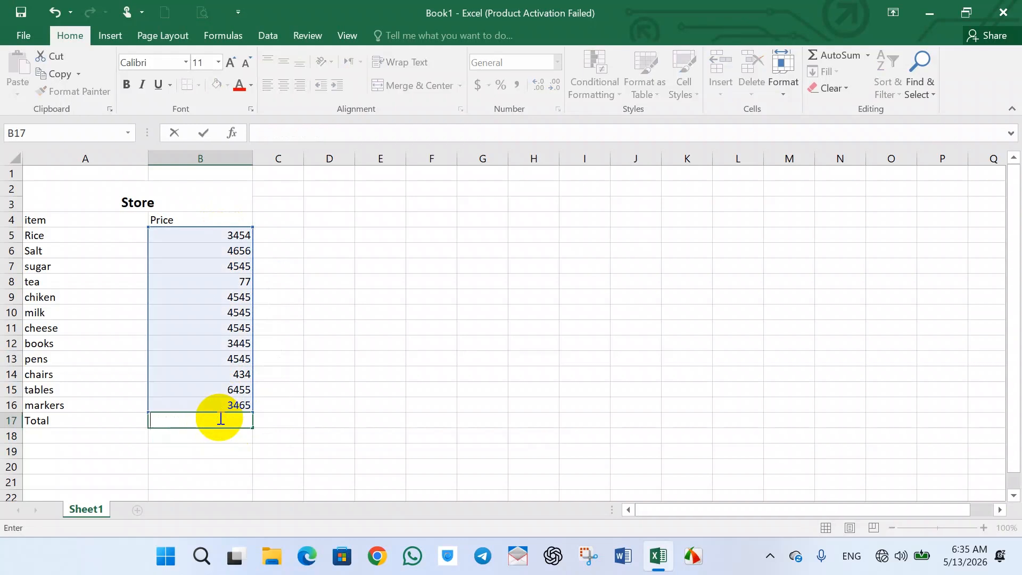
{"action": "type", "text": "="}
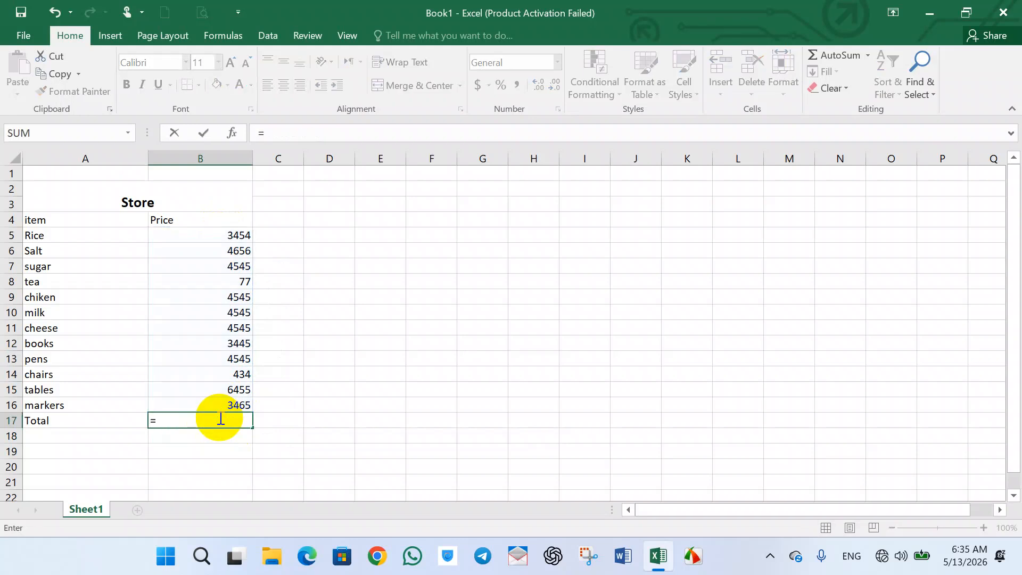
{"action": "type", "text": "min"}
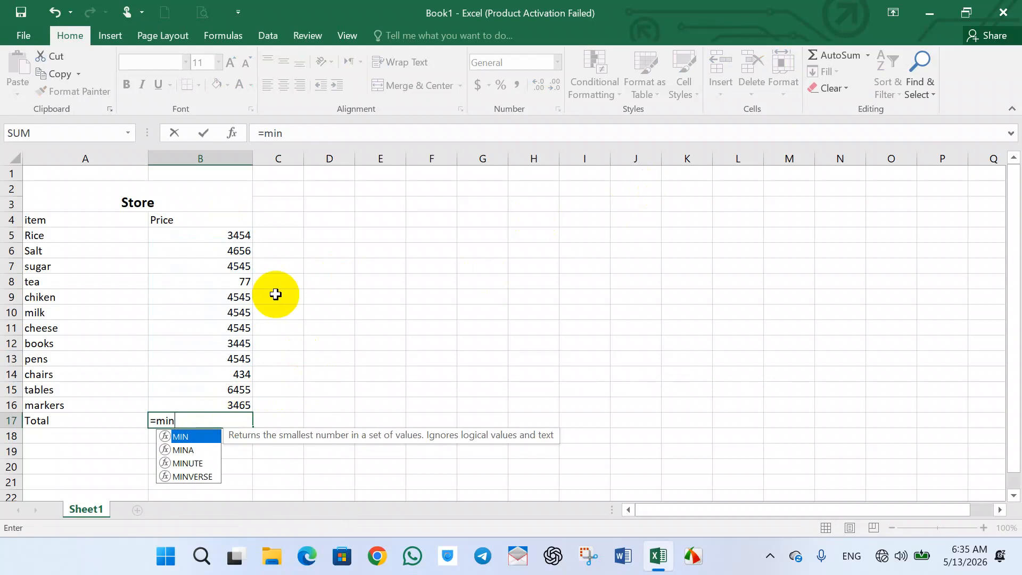
{"action": "type", "text": "("}
{"action": "left_click_drag", "start_coordinate": [228, 236], "coordinate": [213, 402]}
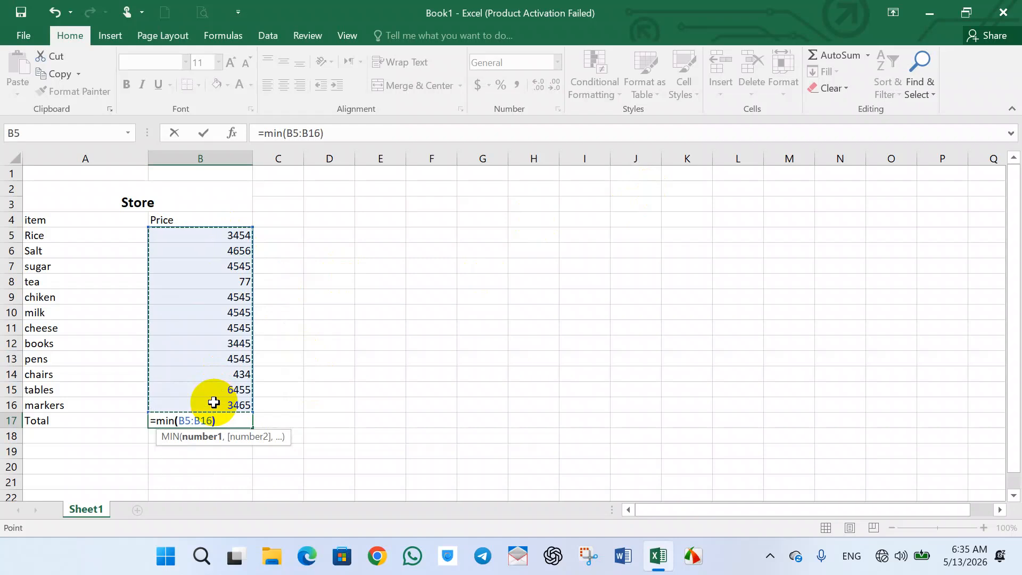
{"action": "key", "text": "Return"}
{"action": "left_click", "coordinate": [217, 420]}
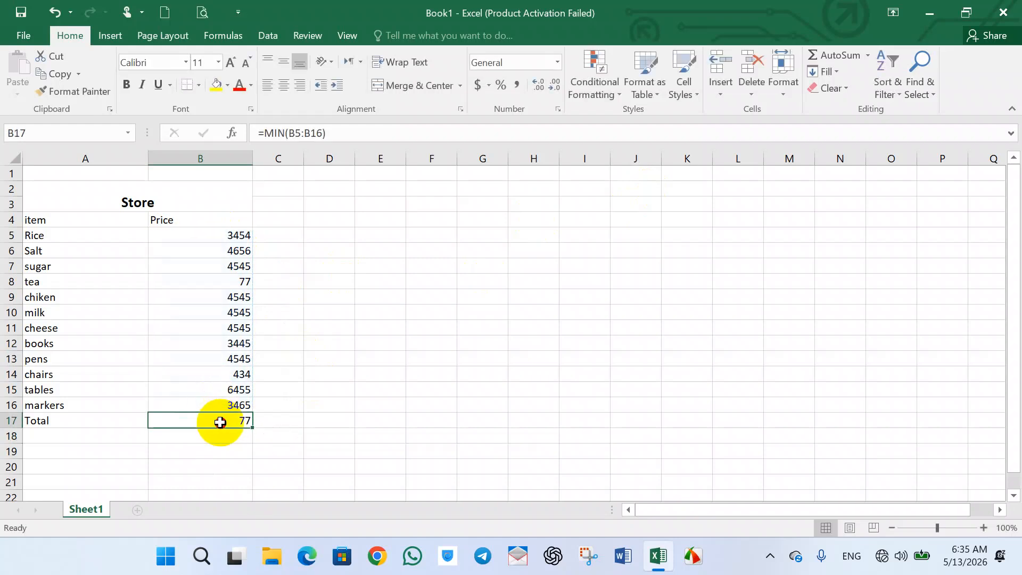
{"action": "left_click", "coordinate": [231, 277]}
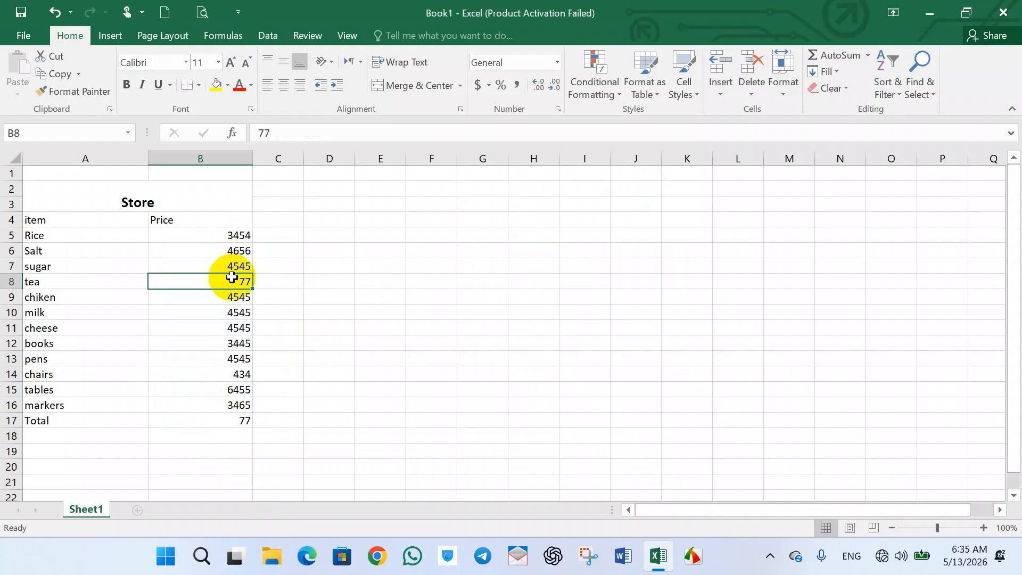
{"action": "left_click", "coordinate": [226, 418]}
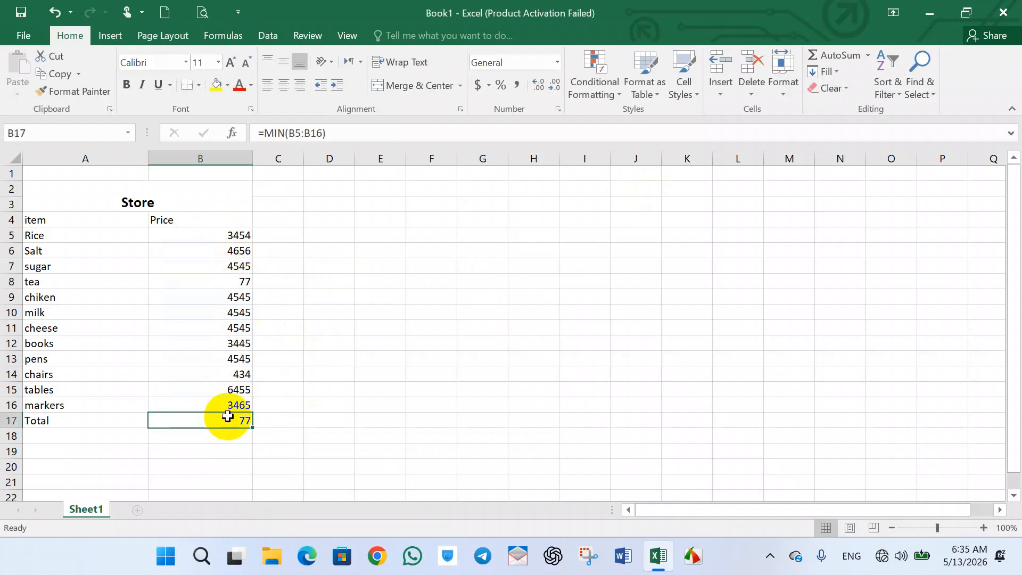
Apply the AutoSum Max function to the prices in B17, and undo it
{"action": "left_click", "coordinate": [867, 55]}
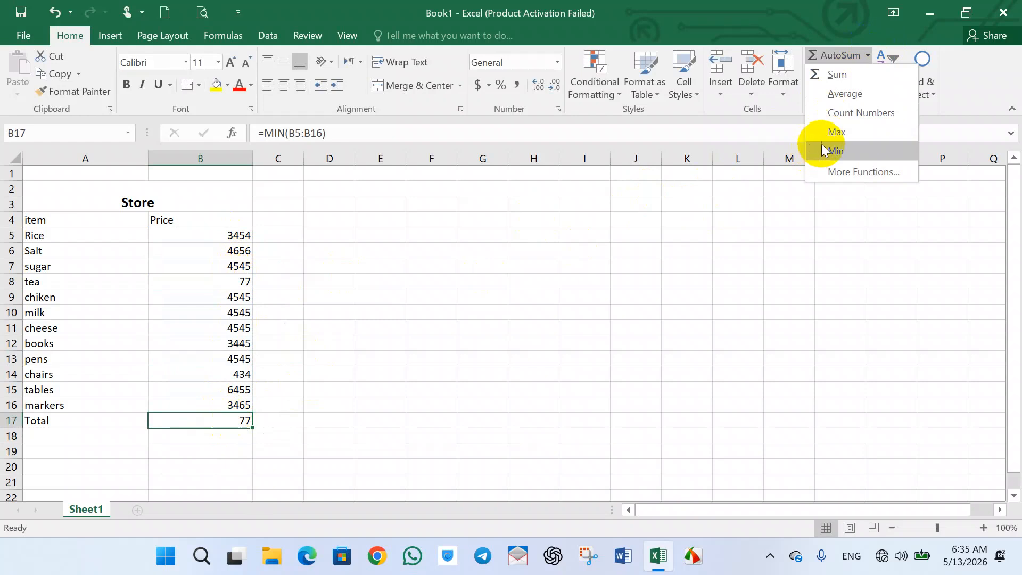
{"action": "left_click", "coordinate": [828, 136]}
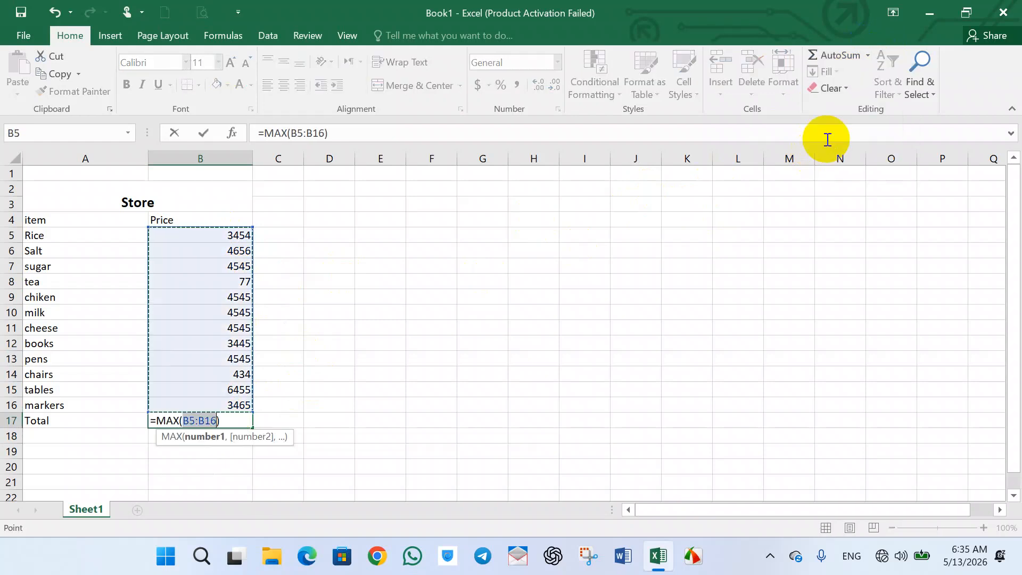
{"action": "key", "text": "Return"}
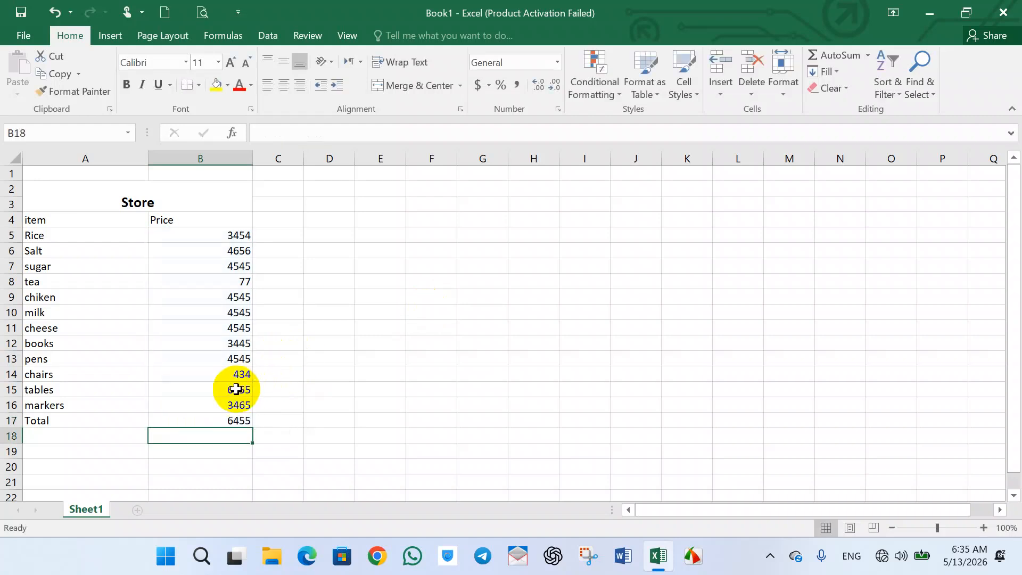
{"action": "key", "text": "ctrl+z"}
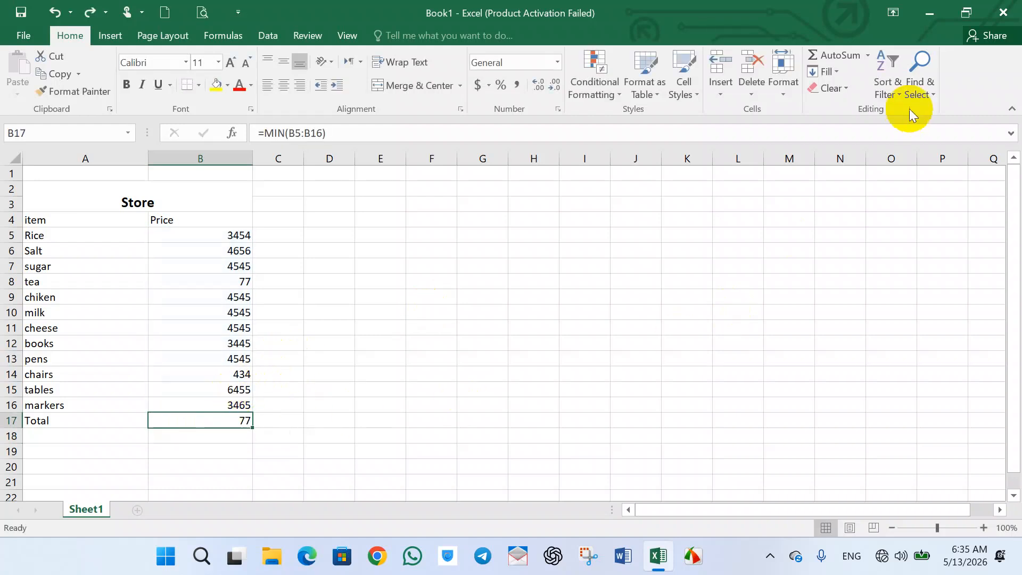
Look through the AutoSum functions again and clear the MIN formula from B17
{"action": "left_click", "coordinate": [881, 60]}
{"action": "left_click", "coordinate": [869, 55]}
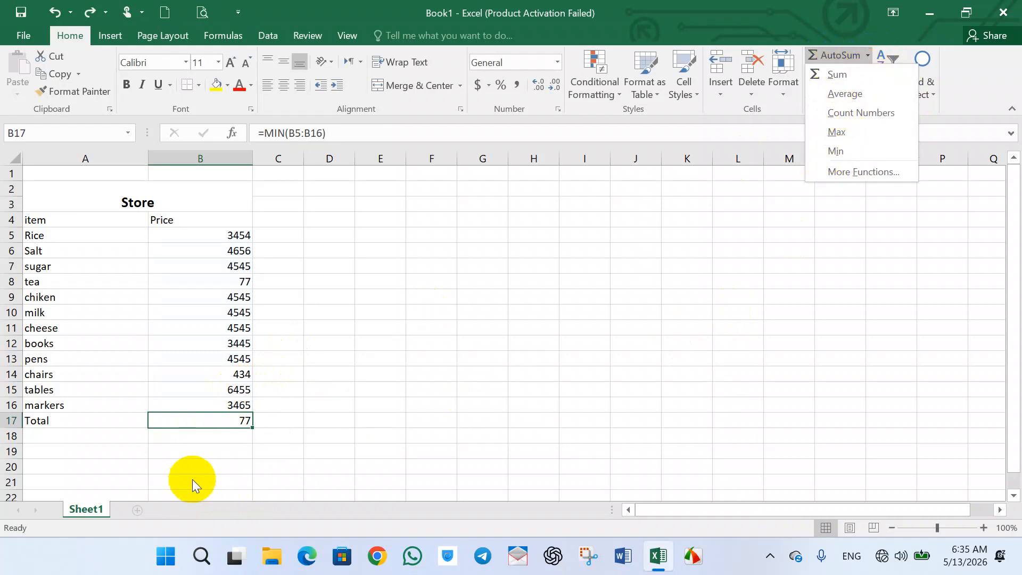
{"action": "left_click", "coordinate": [236, 435]}
{"action": "left_click", "coordinate": [221, 432]}
{"action": "left_click", "coordinate": [228, 420]}
{"action": "key", "text": "BackSpace"}
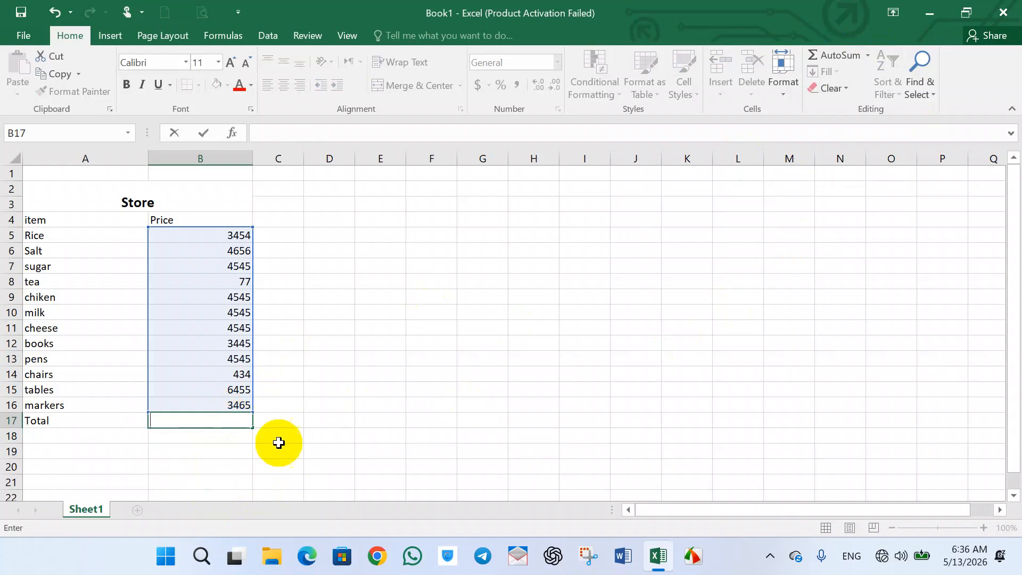
{"action": "left_click", "coordinate": [241, 466]}
{"action": "left_click", "coordinate": [220, 416]}
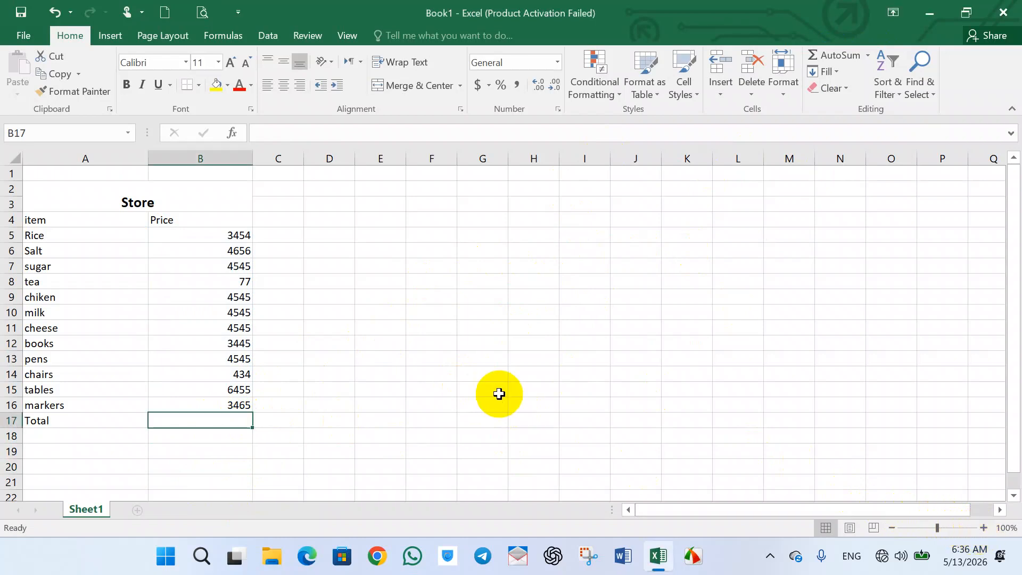
Copy the prices in B5:B16 and paste them into column I starting at I5
{"action": "left_click", "coordinate": [206, 263]}
{"action": "left_click_drag", "start_coordinate": [201, 238], "coordinate": [219, 399]}
{"action": "key", "text": "ctrl+c"}
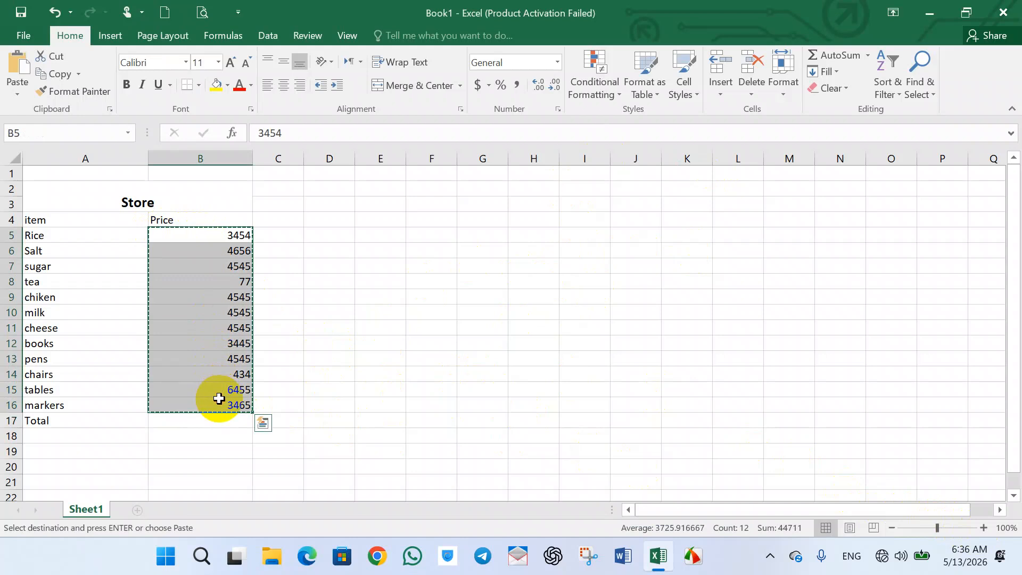
{"action": "left_click", "coordinate": [600, 239]}
{"action": "key", "text": "ctrl+v"}
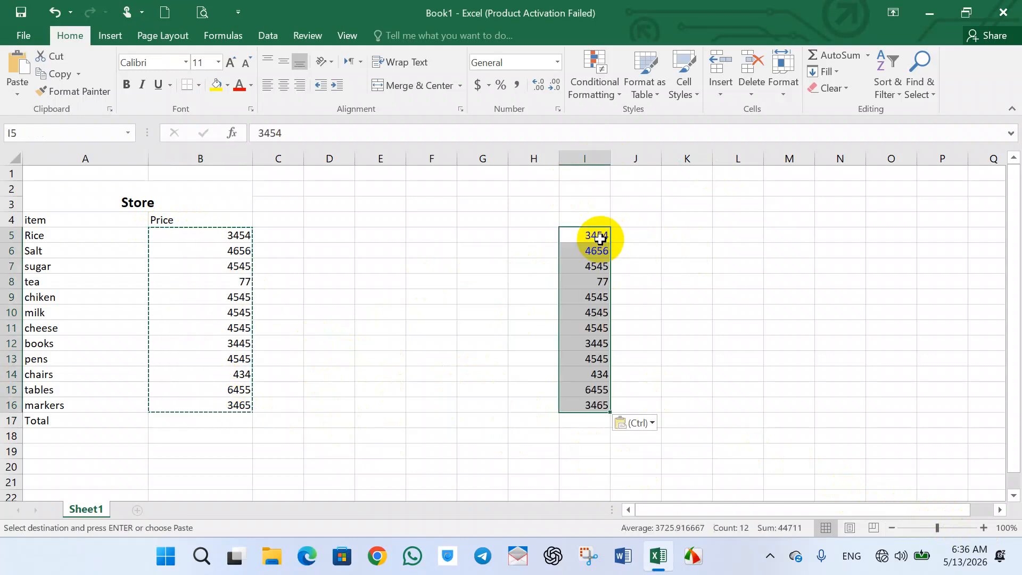
{"action": "left_click", "coordinate": [535, 400]}
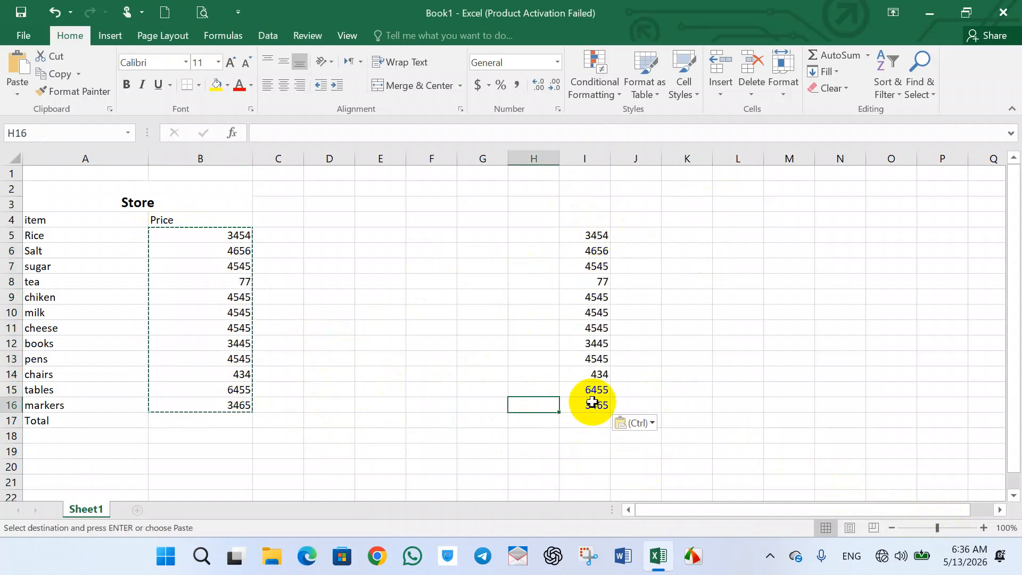
{"action": "left_click", "coordinate": [587, 421]}
{"action": "left_click", "coordinate": [590, 452]}
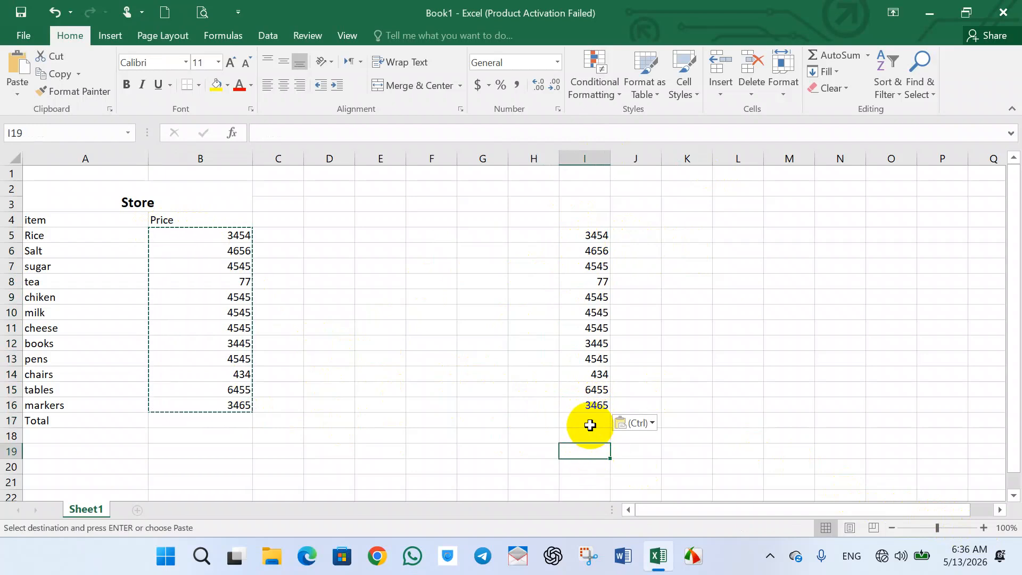
Enter a person's name as a text entry in I2 above the copied prices
{"action": "left_click", "coordinate": [588, 189]}
{"action": "type", "text": "kh"}
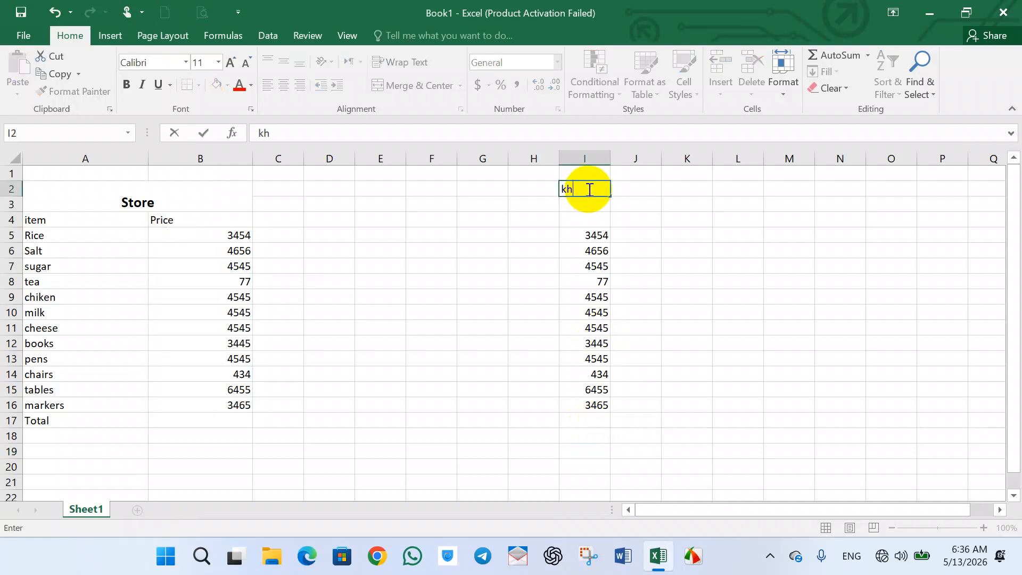
{"action": "key", "text": "Return"}
Add two more names as text entries in I17 and I18 directly below the copied prices
{"action": "key", "text": "Down"}
{"action": "key", "text": "Down"}
{"action": "key", "text": "Down"}
{"action": "key", "text": "Down"}
{"action": "key", "text": "Down"}
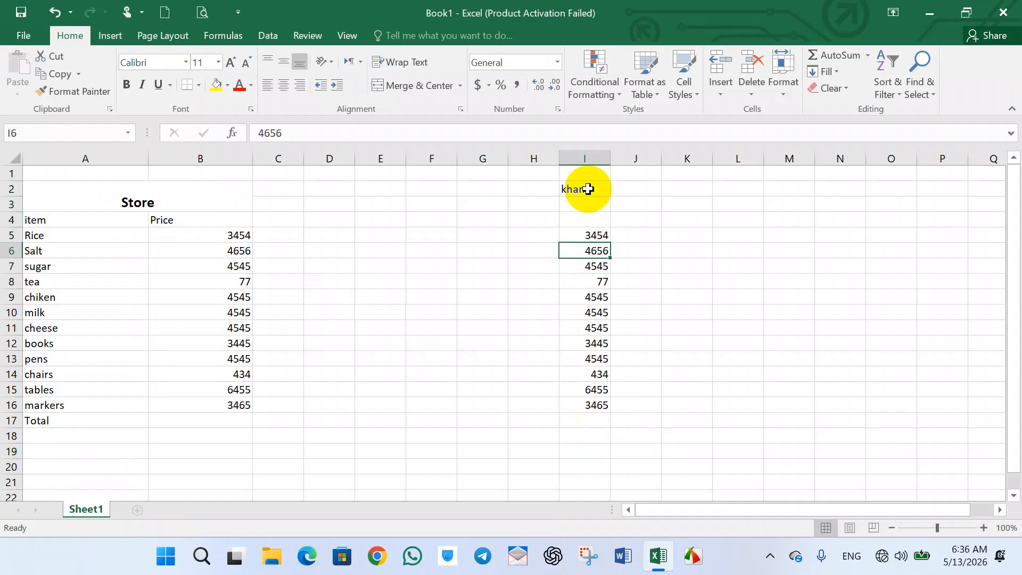
{"action": "key", "text": "Down"}
{"action": "key", "text": "Down"}
{"action": "key", "text": "Down"}
{"action": "key", "text": "Down"}
{"action": "key", "text": "Down"}
{"action": "key", "text": "Down"}
{"action": "key", "text": "Down"}
{"action": "key", "text": "Down"}
{"action": "key", "text": "Down"}
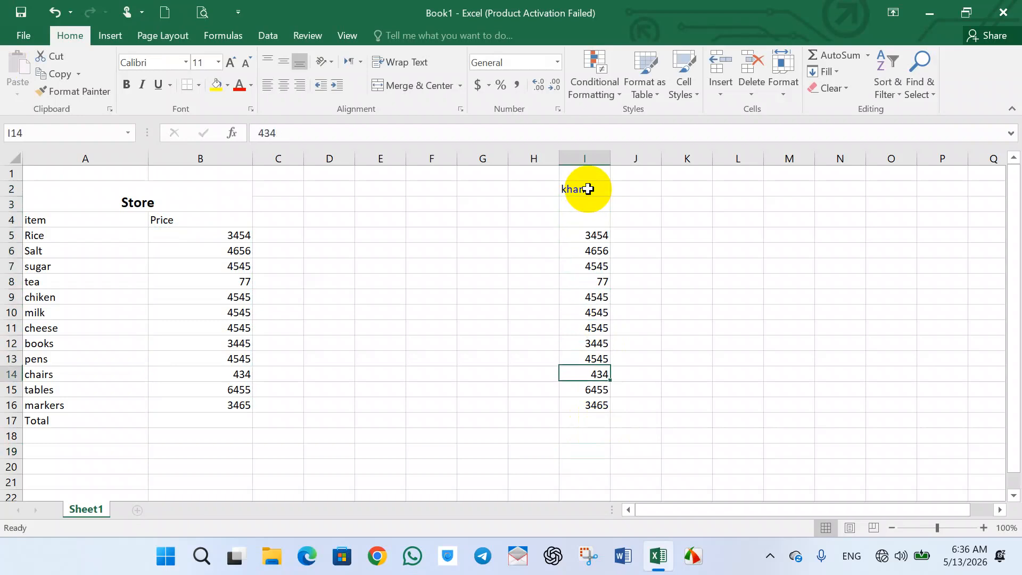
{"action": "type", "text": "jan"}
{"action": "key", "text": "Return"}
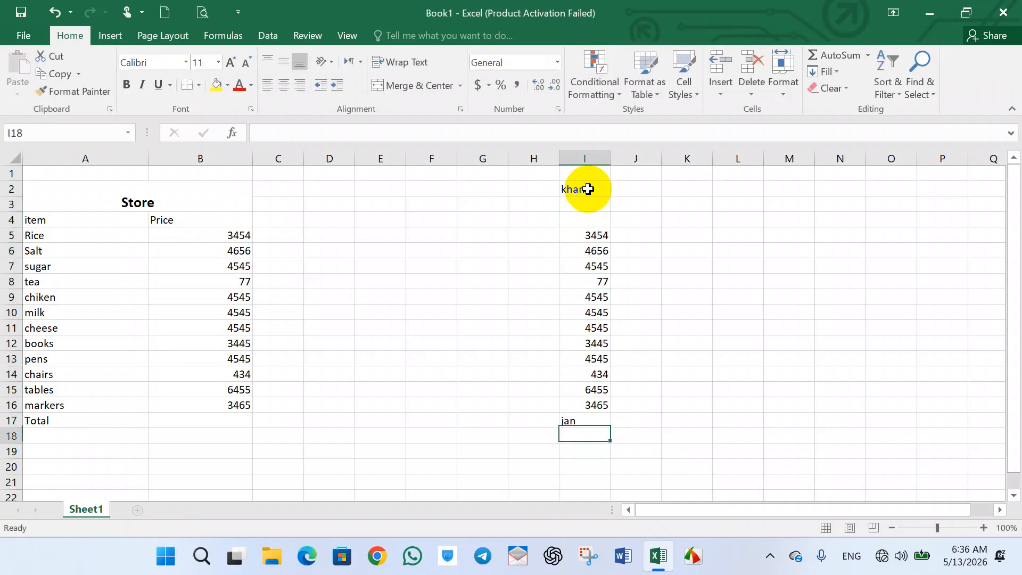
{"action": "type", "text": "wli"}
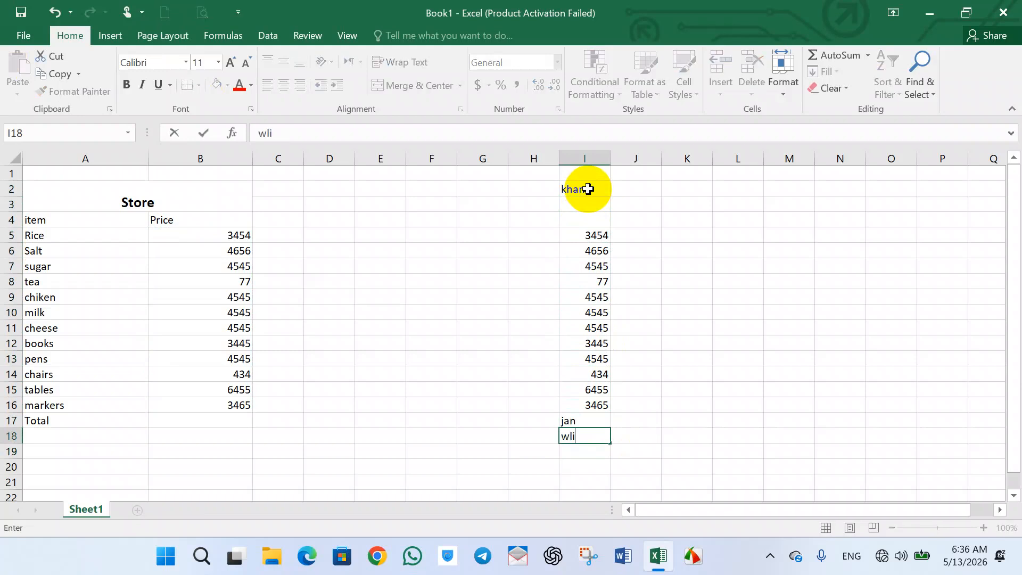
{"action": "key", "text": "Return"}
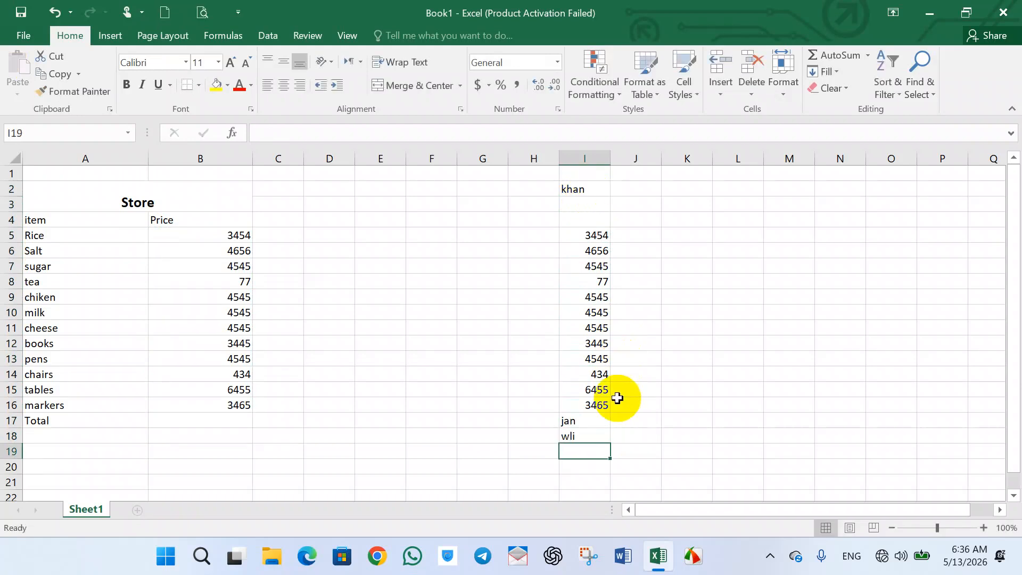
Enter a COUNT formula over I2:I18 in I19 and select the numeric cells I5:I16 to compare
{"action": "type", "text": "=count"}
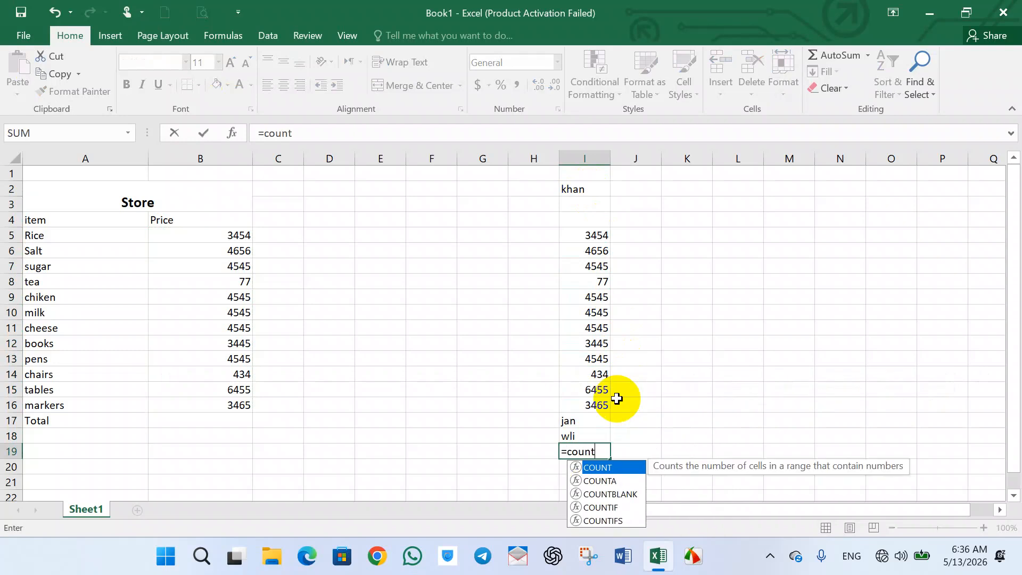
{"action": "type", "text": "("}
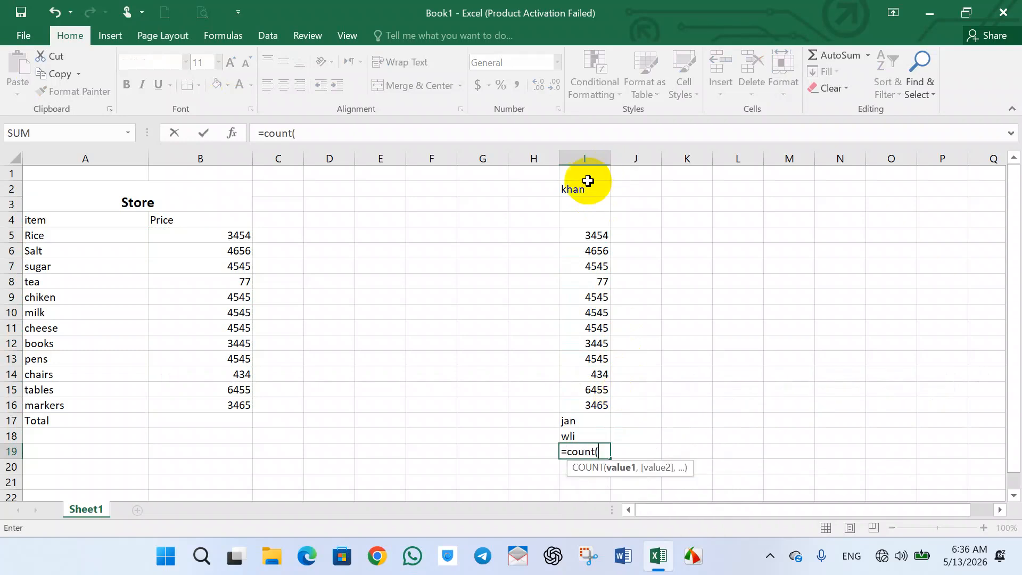
{"action": "left_click_drag", "start_coordinate": [577, 189], "coordinate": [576, 436]}
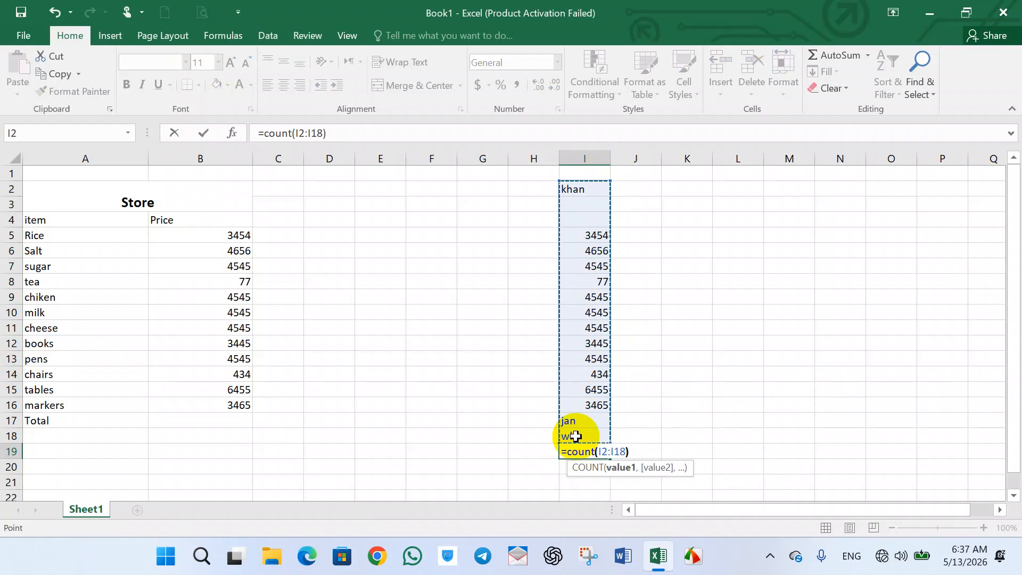
{"action": "key", "text": "Return"}
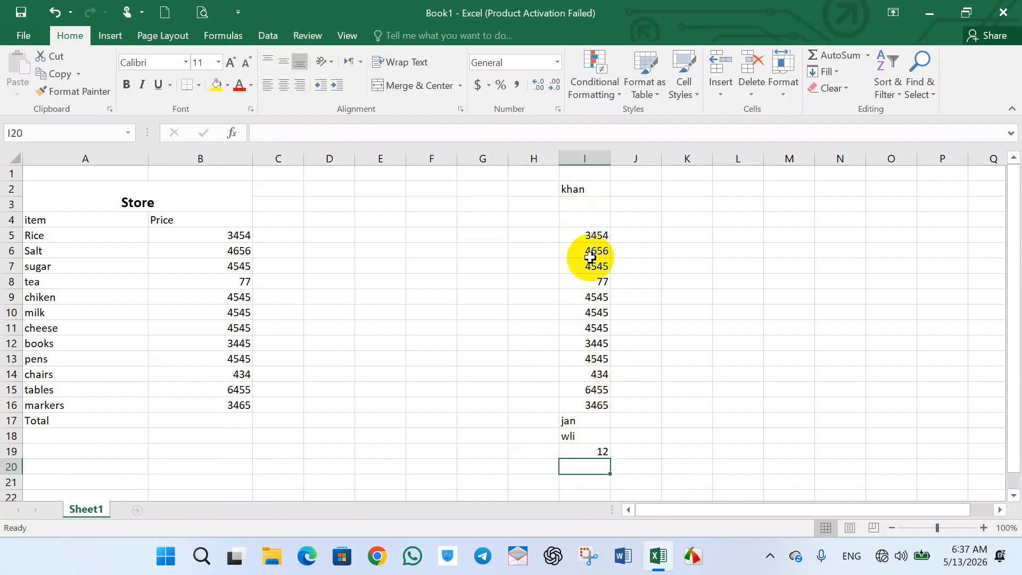
{"action": "left_click_drag", "start_coordinate": [591, 238], "coordinate": [579, 402]}
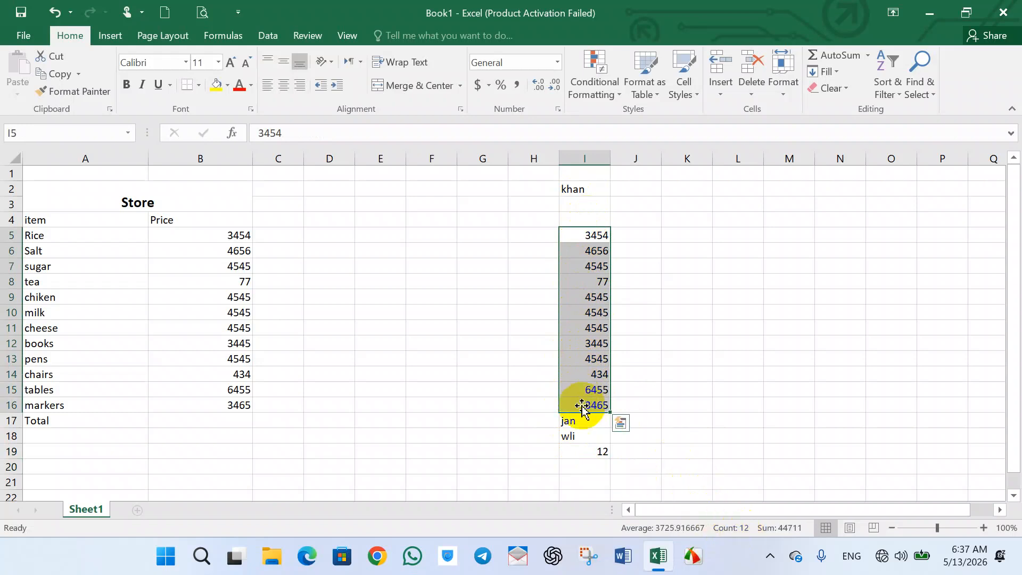
Inspect the COUNT formula in I19 and the range it refers to
{"action": "left_click", "coordinate": [584, 436]}
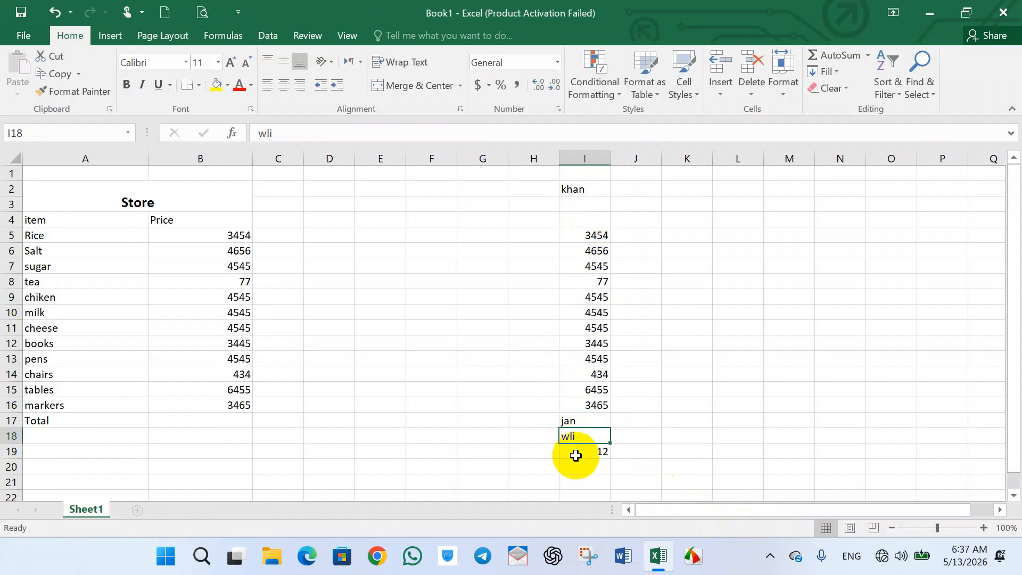
{"action": "left_click", "coordinate": [578, 455]}
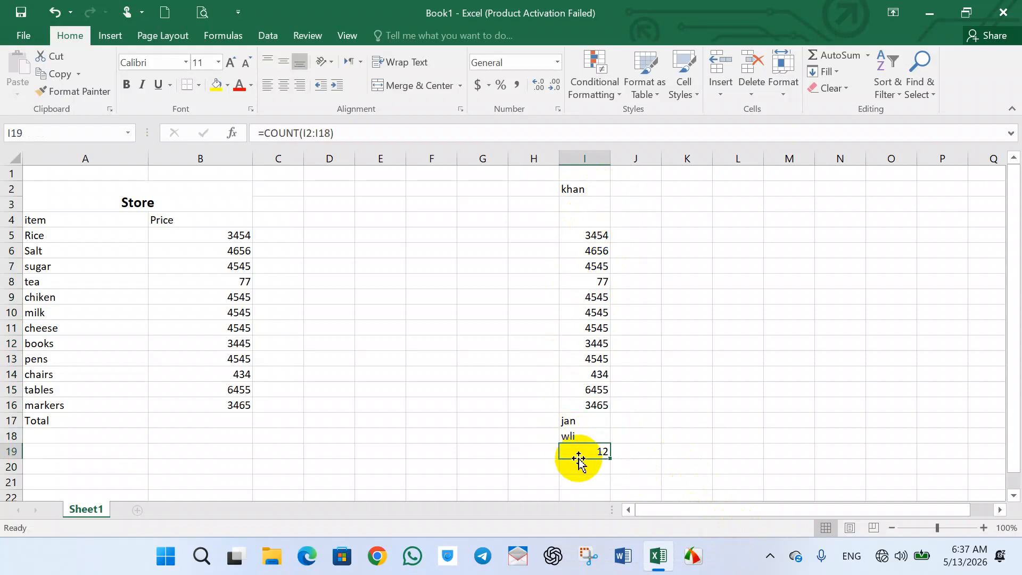
{"action": "left_click", "coordinate": [312, 139]}
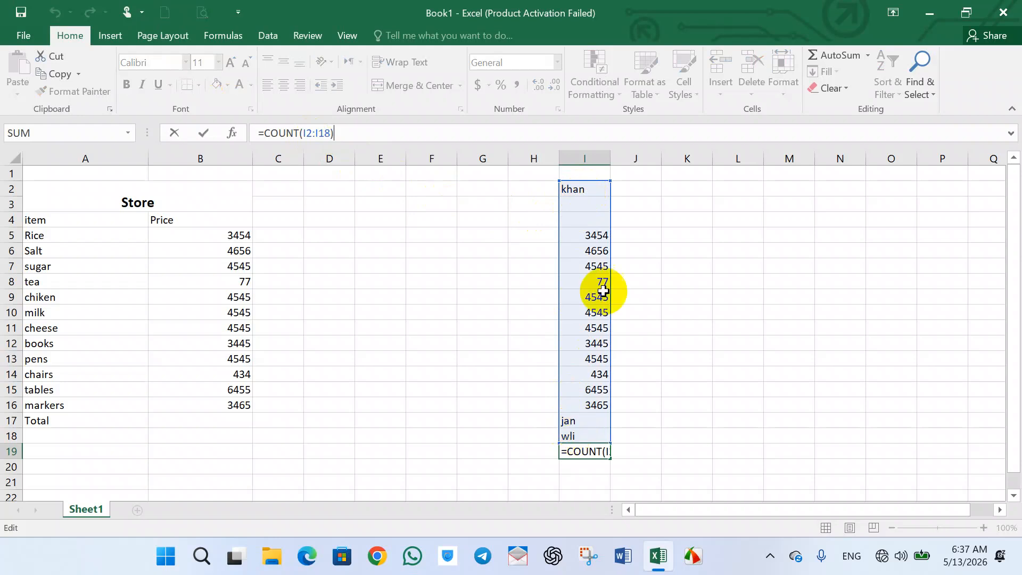
{"action": "left_click", "coordinate": [663, 367]}
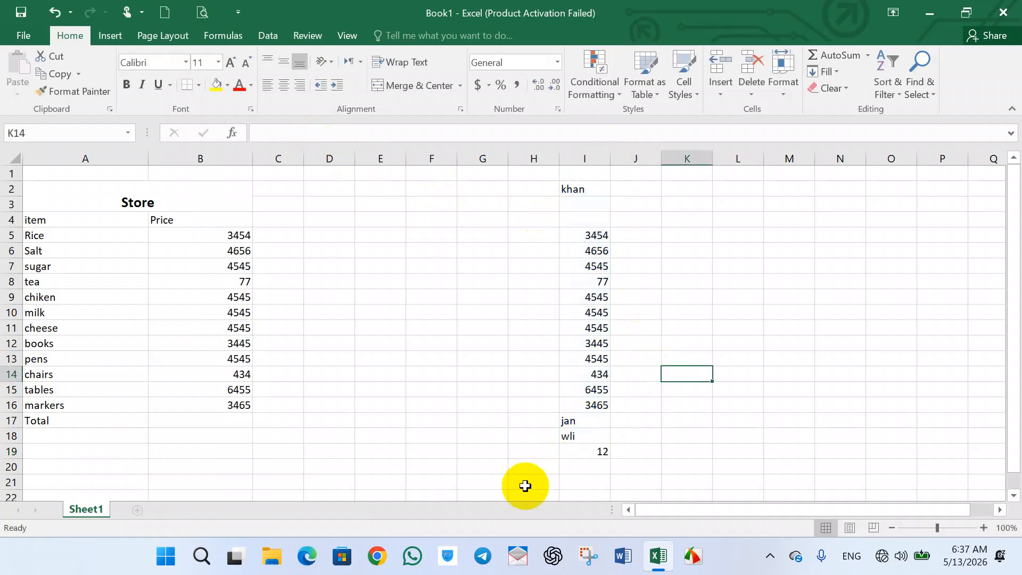
Replace the formula in I19 with a COUNTA formula over I2:I18
{"action": "left_click", "coordinate": [580, 453]}
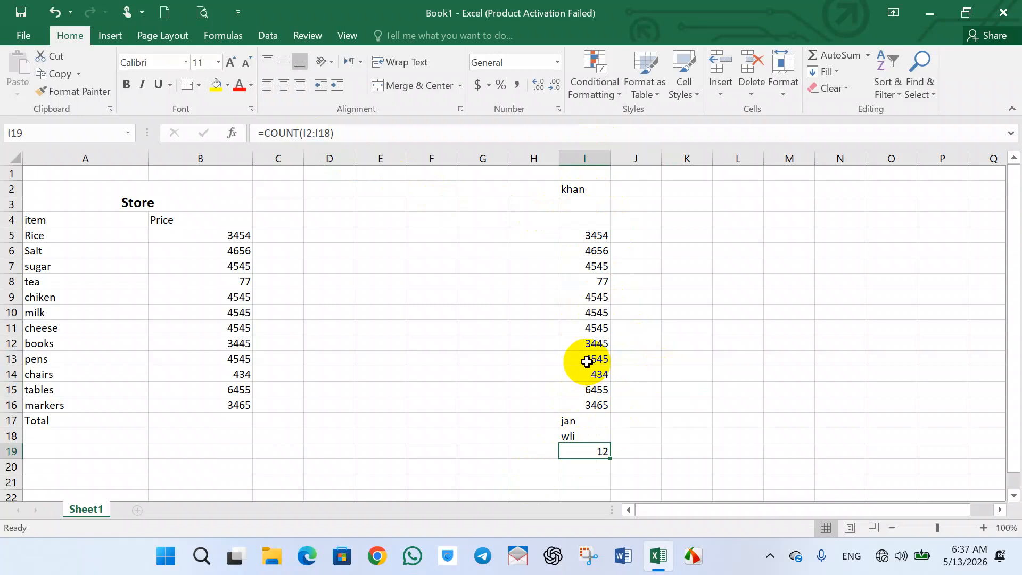
{"action": "key", "text": "BackSpace"}
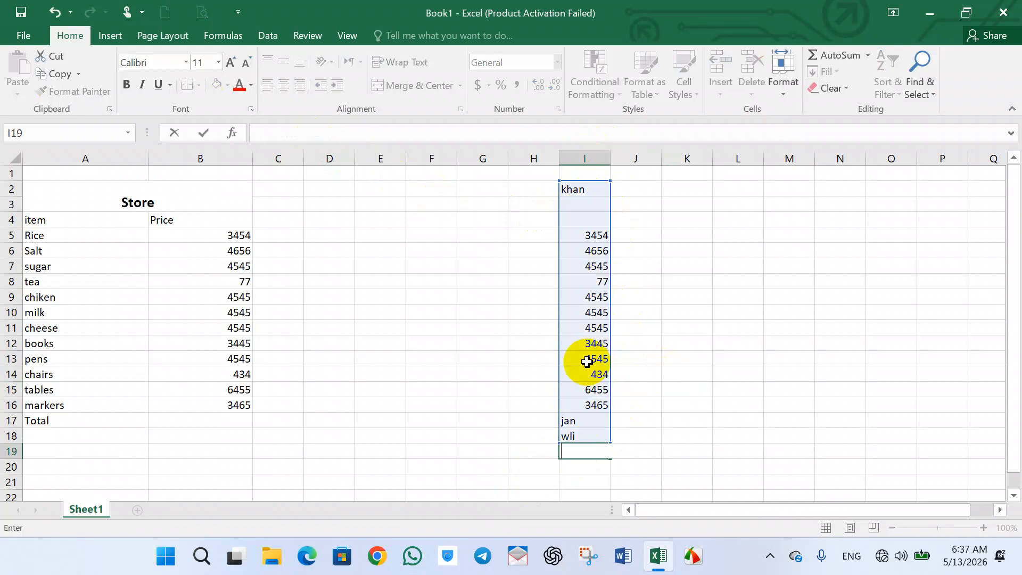
{"action": "type", "text": "count"}
{"action": "key", "text": "BackSpace"}
{"action": "key", "text": "BackSpace"}
{"action": "key", "text": "BackSpace"}
{"action": "key", "text": "BackSpace"}
{"action": "key", "text": "BackSpace"}
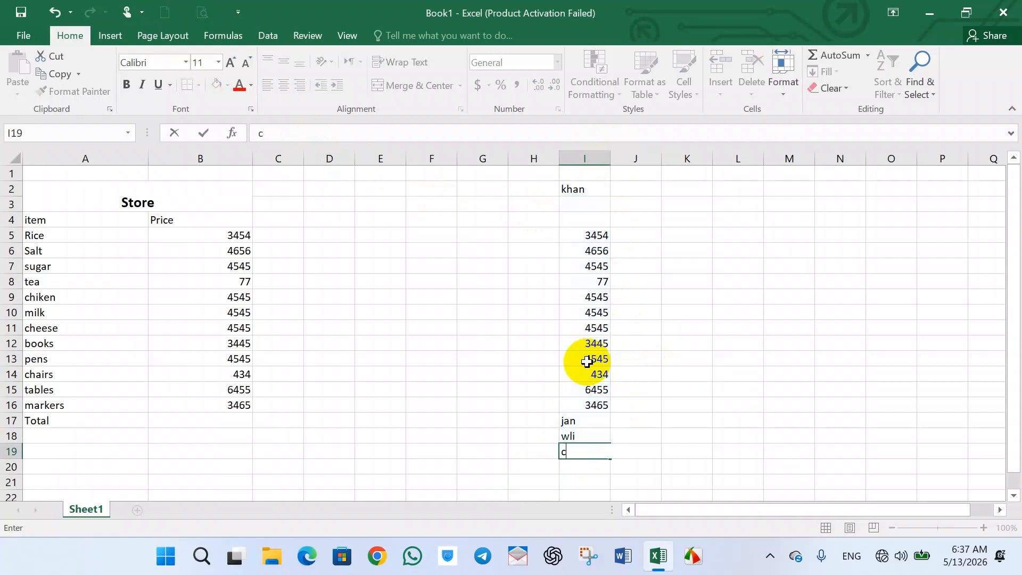
{"action": "type", "text": "=coun"}
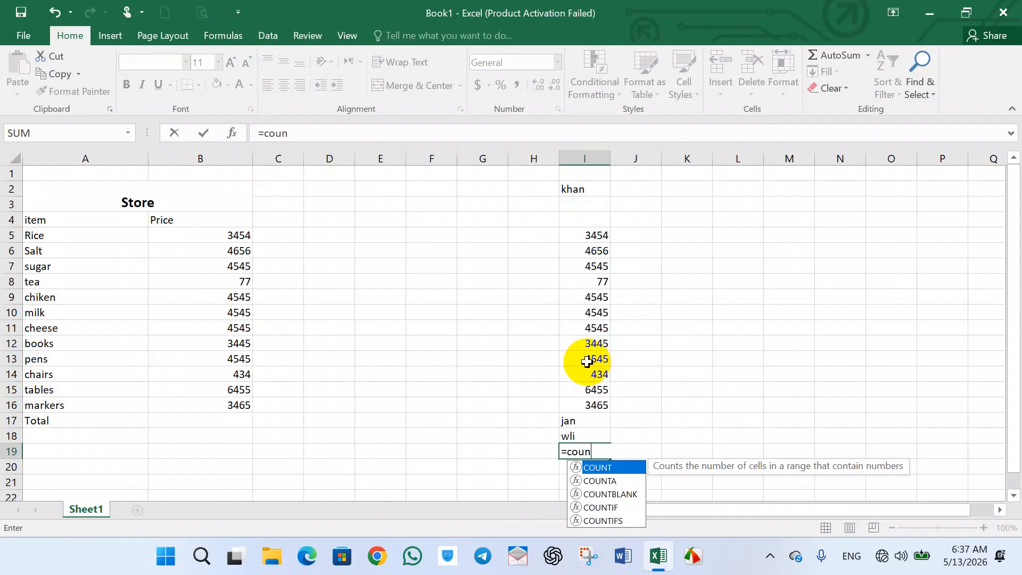
{"action": "type", "text": "t("}
{"action": "key", "text": "BackSpace"}
{"action": "type", "text": "a"}
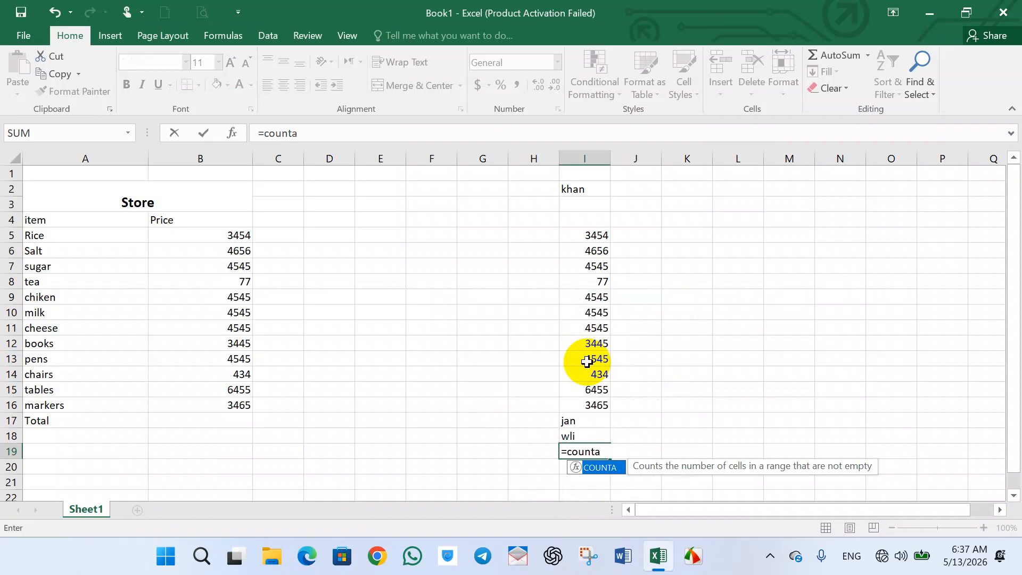
{"action": "type", "text": "("}
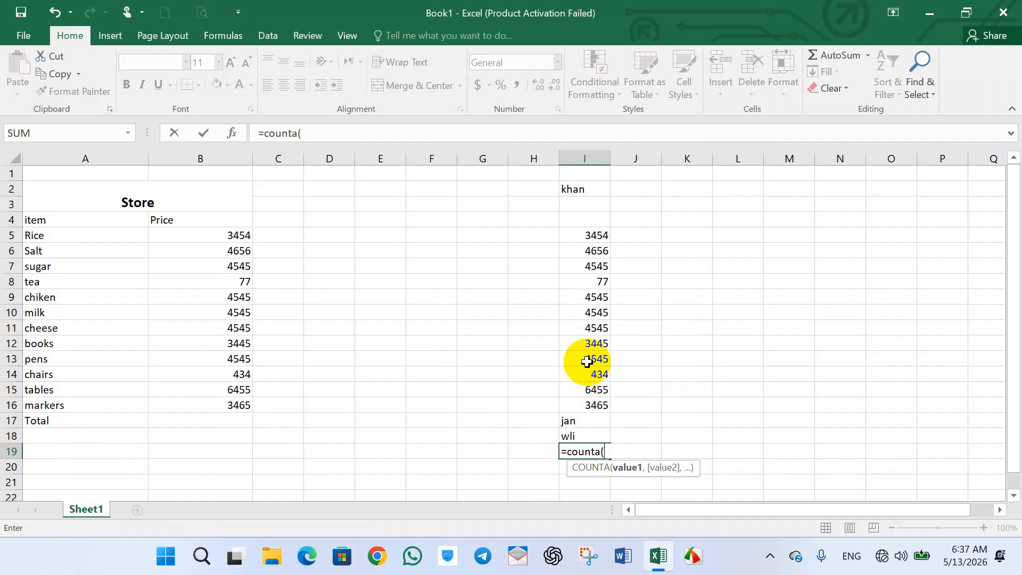
{"action": "left_click_drag", "start_coordinate": [575, 187], "coordinate": [572, 431]}
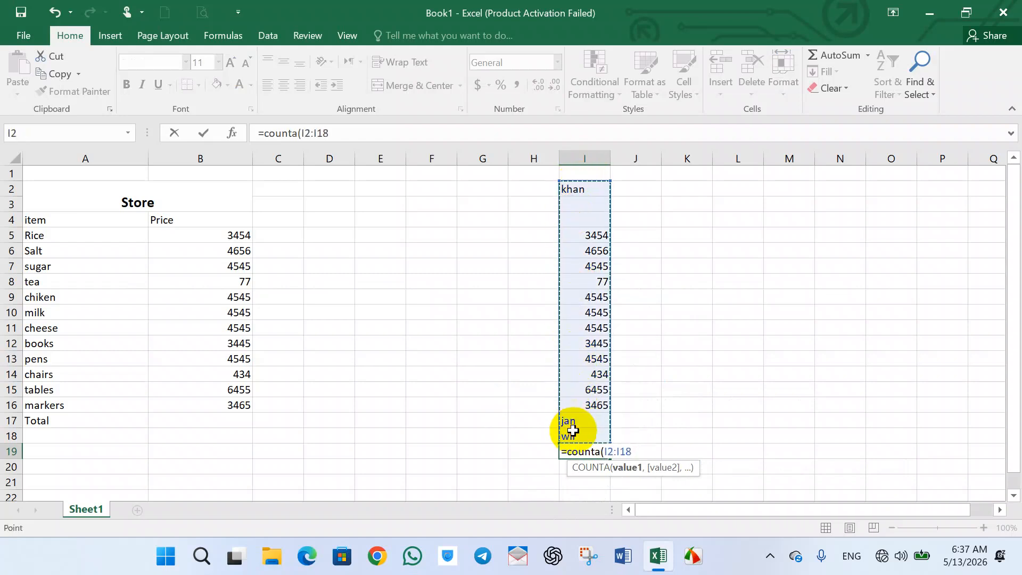
{"action": "type", "text": ")"}
{"action": "key", "text": "Return"}
Clear the COUNTA formula from I19
{"action": "left_click", "coordinate": [586, 451]}
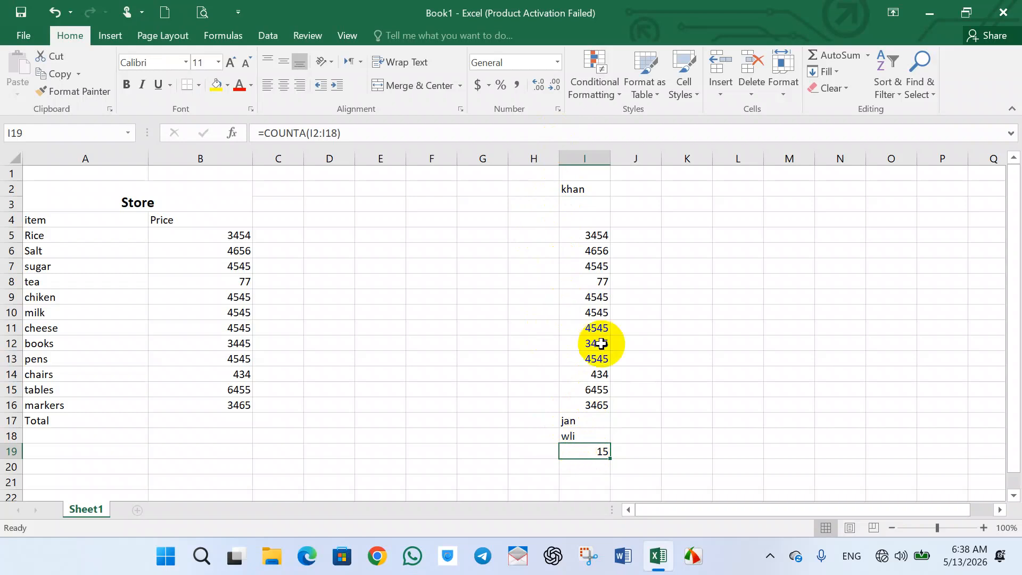
{"action": "key", "text": "BackSpace"}
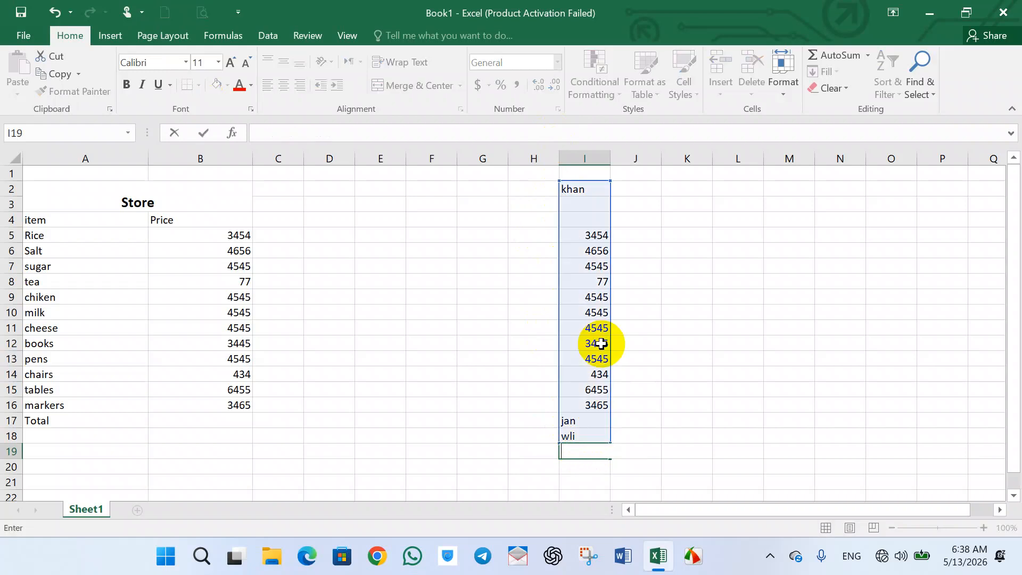
{"action": "left_click", "coordinate": [643, 445]}
{"action": "left_click", "coordinate": [692, 493]}
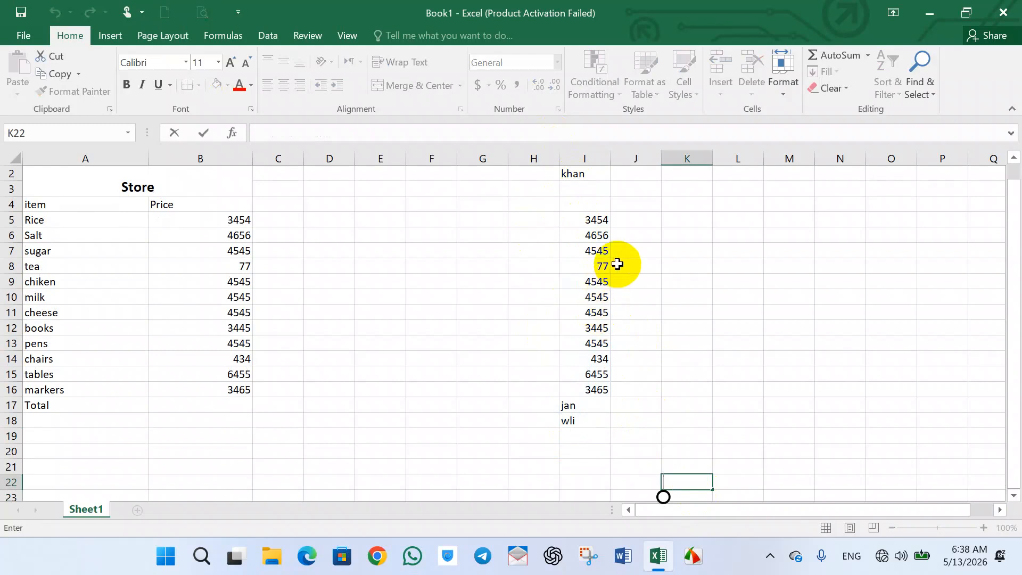
Enter a COUNTBLANK formula over I2:I18 in I19
{"action": "left_click", "coordinate": [586, 436]}
{"action": "type", "text": "="}
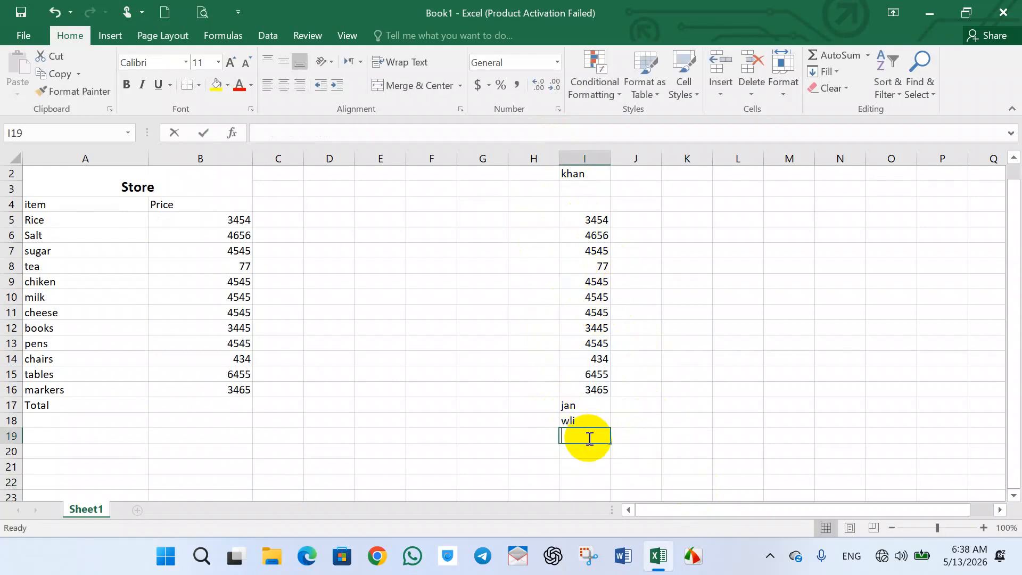
{"action": "type", "text": "countbaln"}
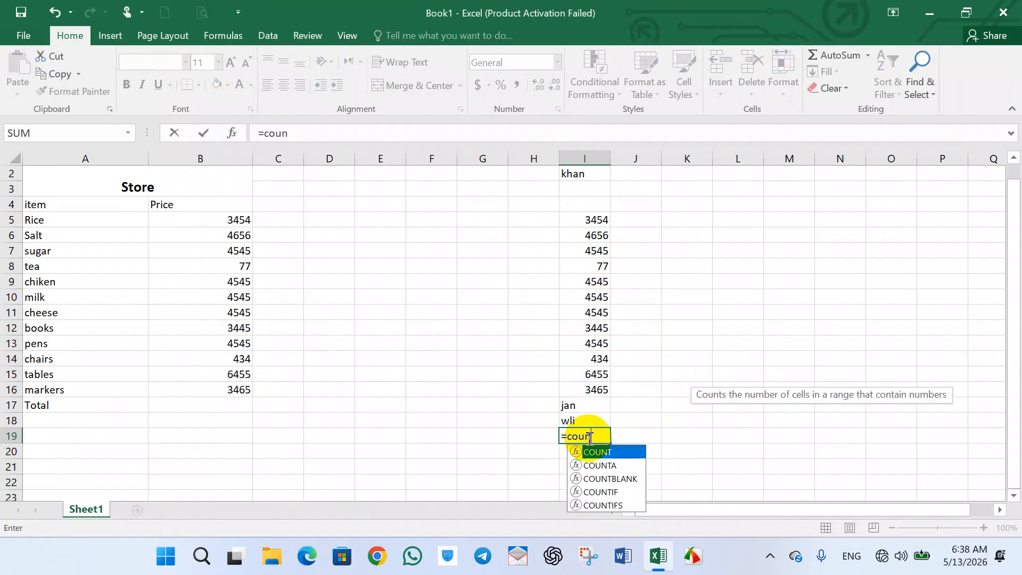
{"action": "key", "text": "BackSpace"}
{"action": "key", "text": "BackSpace"}
{"action": "key", "text": "BackSpace"}
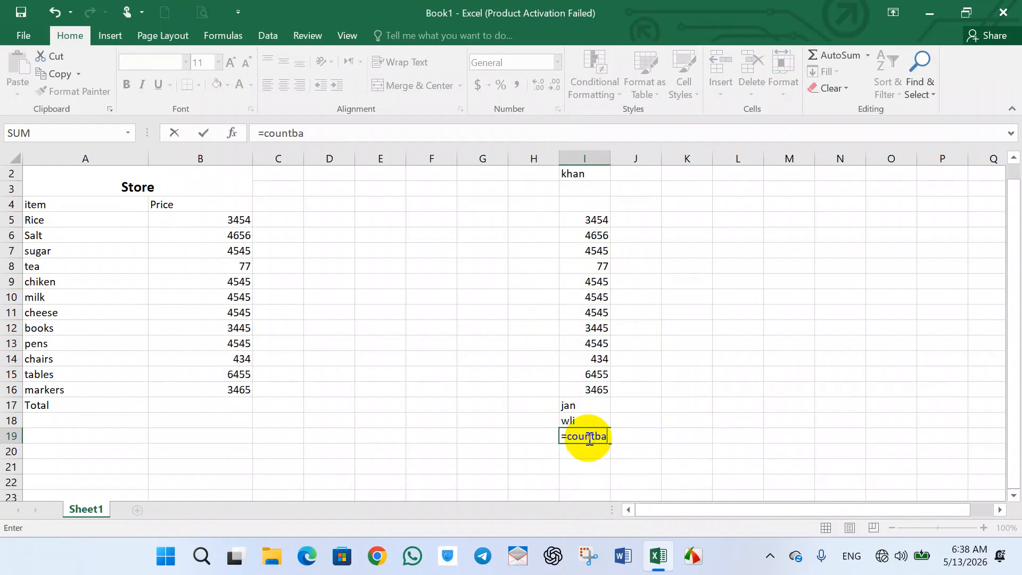
{"action": "type", "text": "lank"}
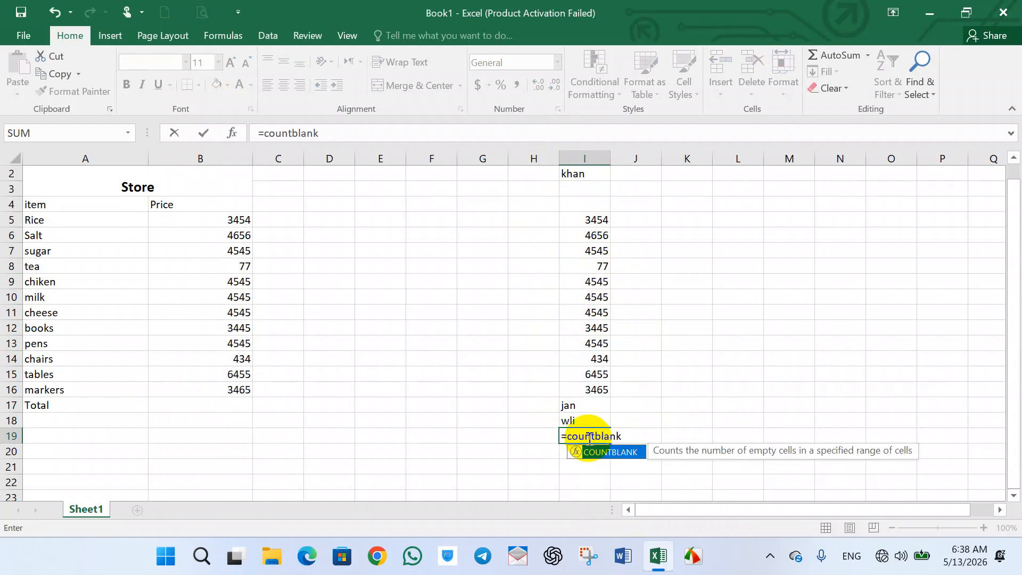
{"action": "type", "text": "("}
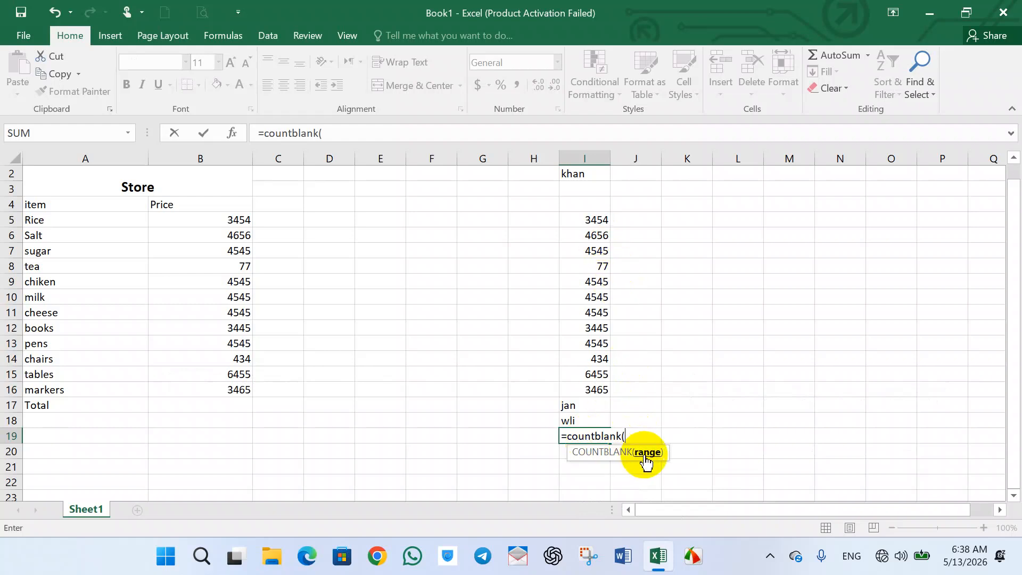
{"action": "left_click_drag", "start_coordinate": [582, 173], "coordinate": [593, 416]}
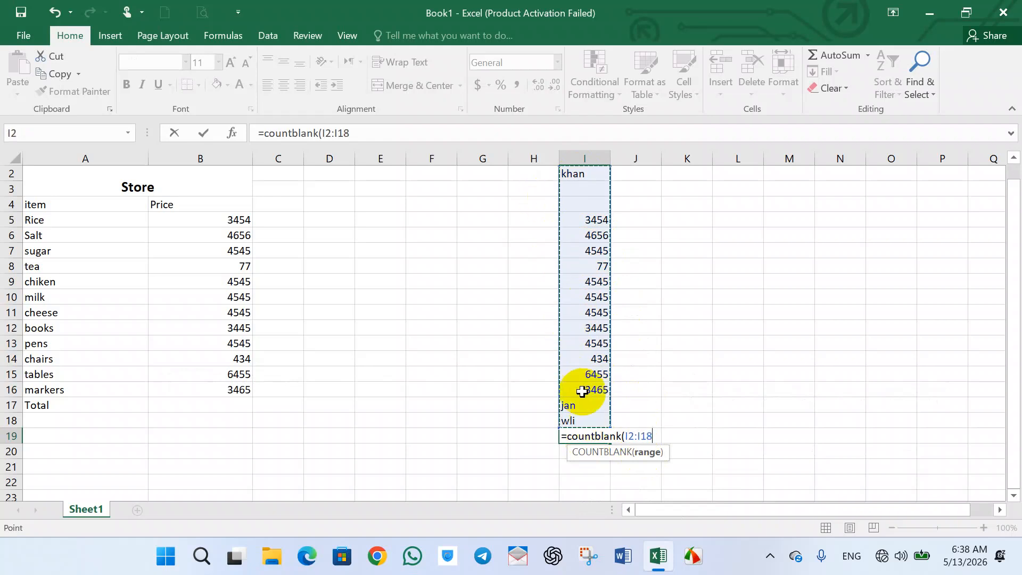
{"action": "type", "text": ")"}
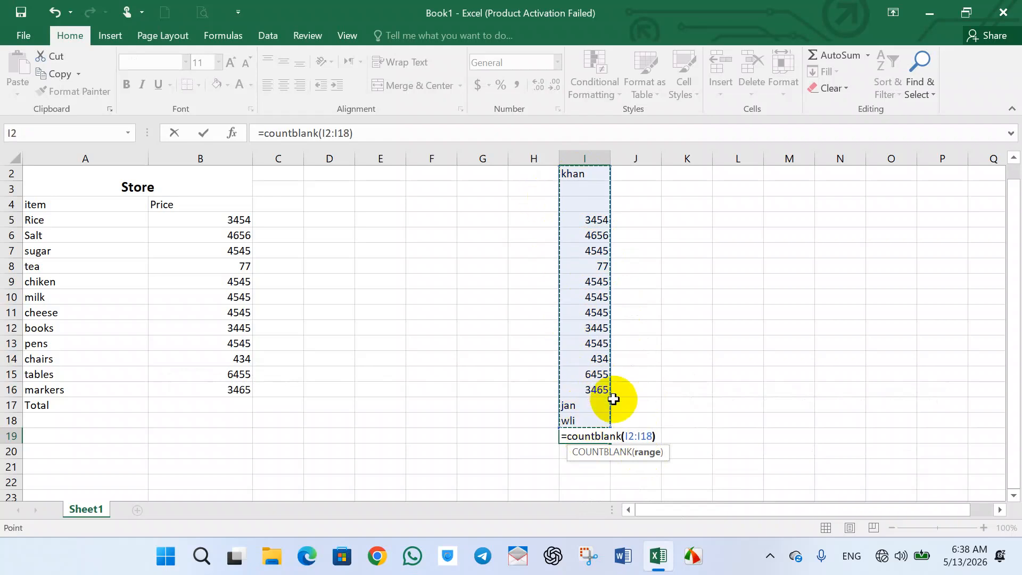
{"action": "key", "text": "Return"}
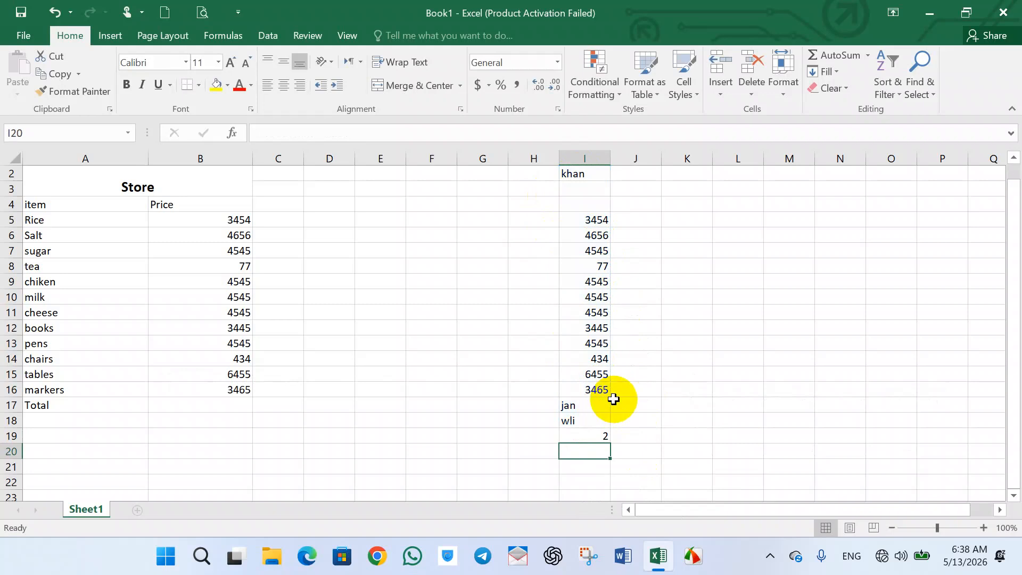
Clear the COUNTBLANK formula from I19
{"action": "left_click", "coordinate": [592, 434]}
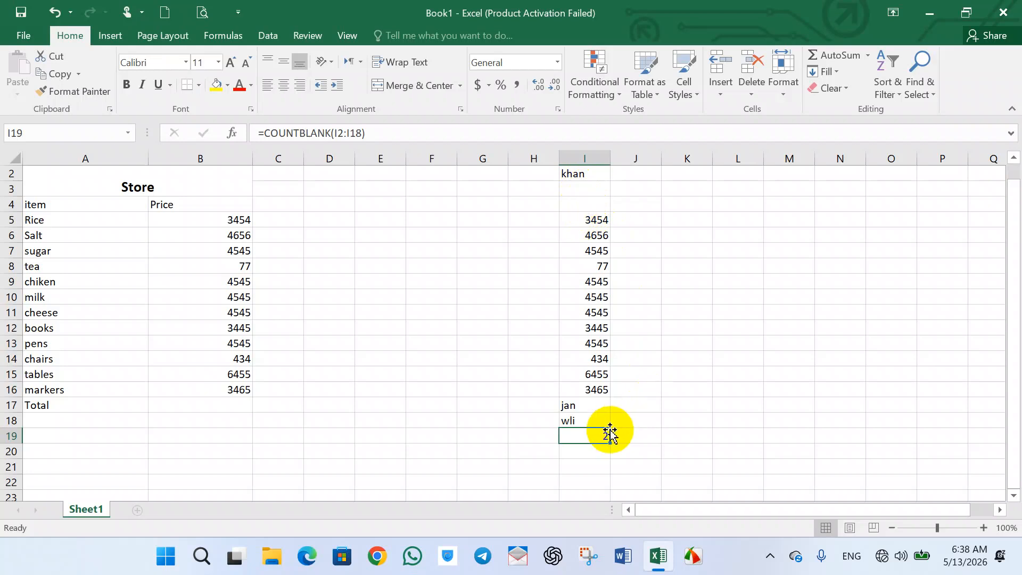
{"action": "key", "text": "BackSpace"}
{"action": "left_click", "coordinate": [432, 448]}
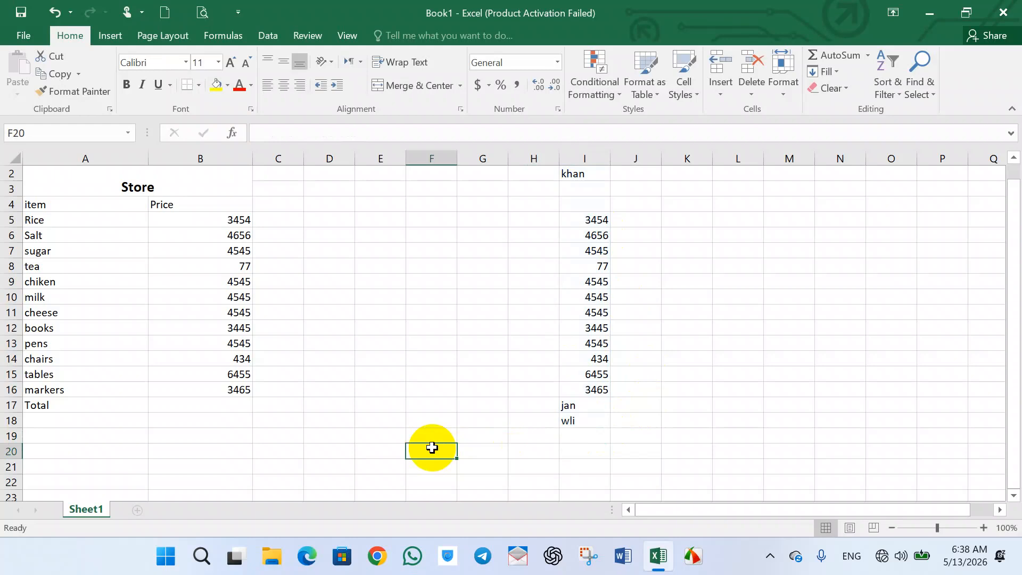
{"action": "left_click", "coordinate": [311, 416]}
{"action": "type", "text": "="}
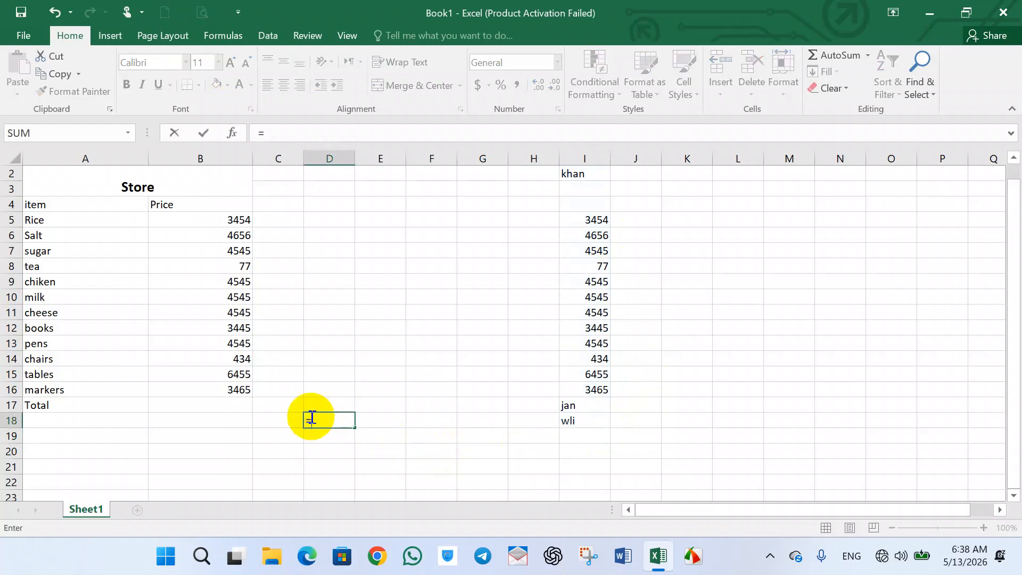
{"action": "type", "text": "da"}
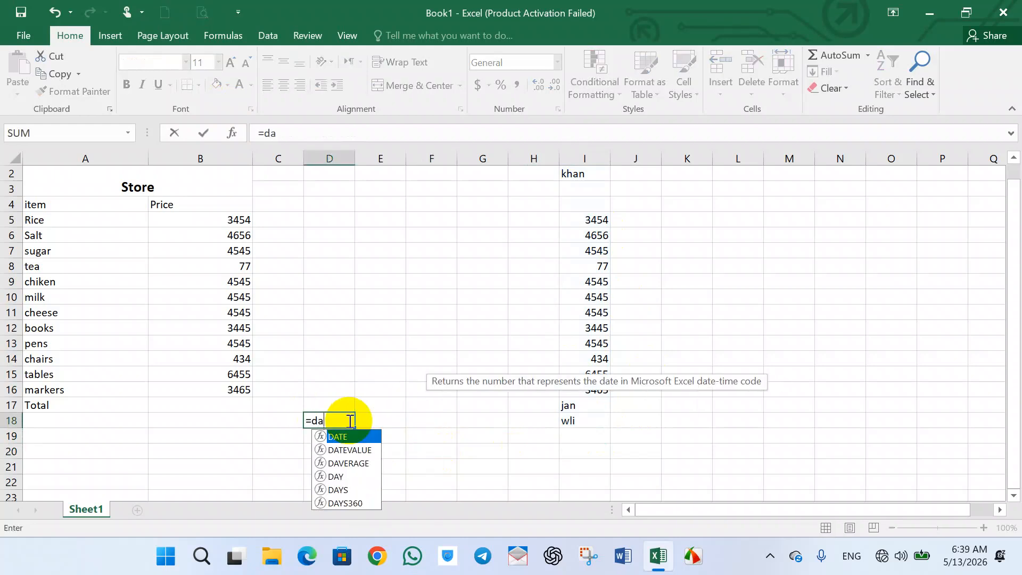
{"action": "type", "text": "te"}
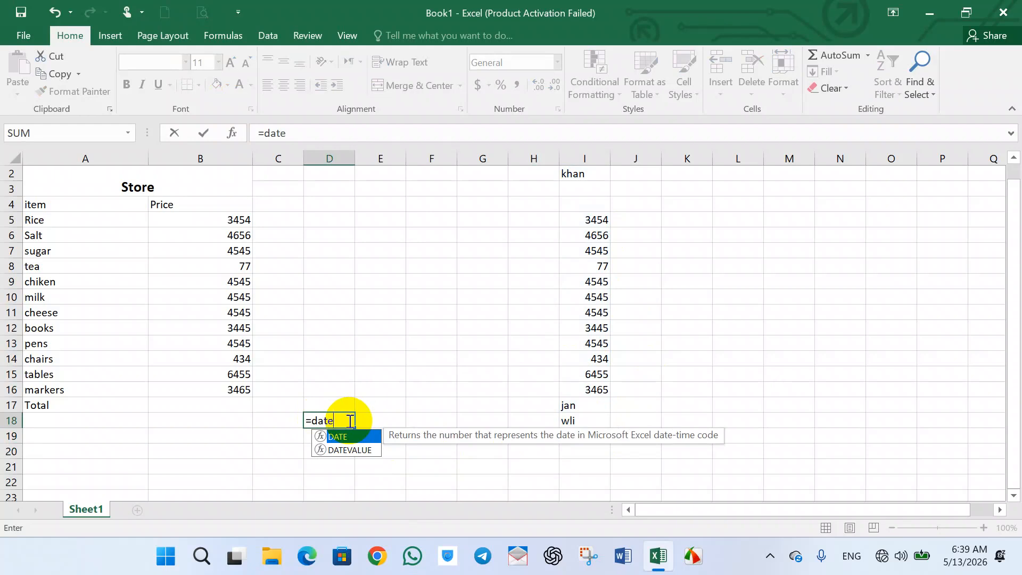
{"action": "key", "text": "Return"}
Enter the formula =NOW() in D18 to insert the current date and time
{"action": "left_click", "coordinate": [348, 421]}
{"action": "key", "text": "BackSpace"}
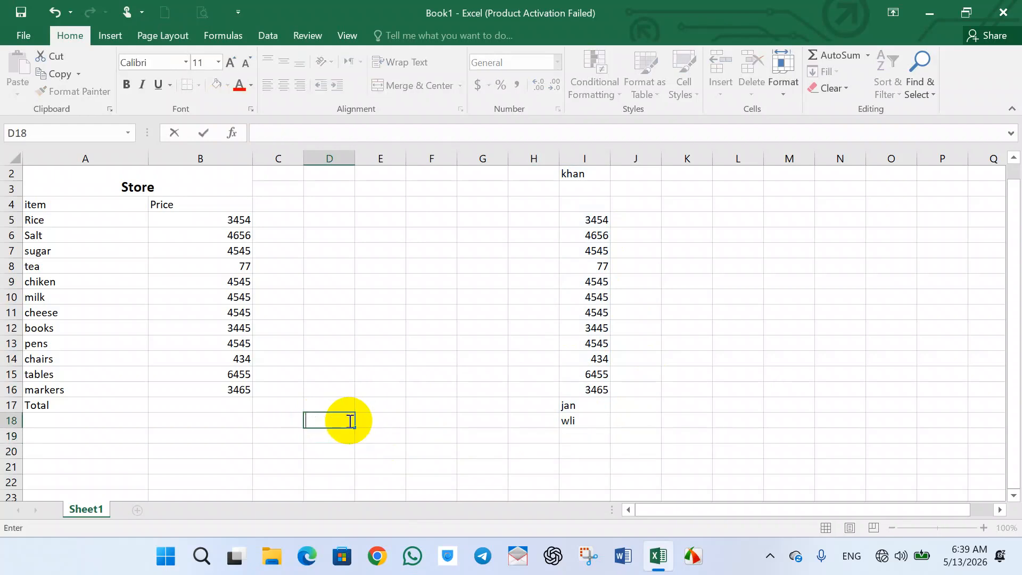
{"action": "type", "text": "="}
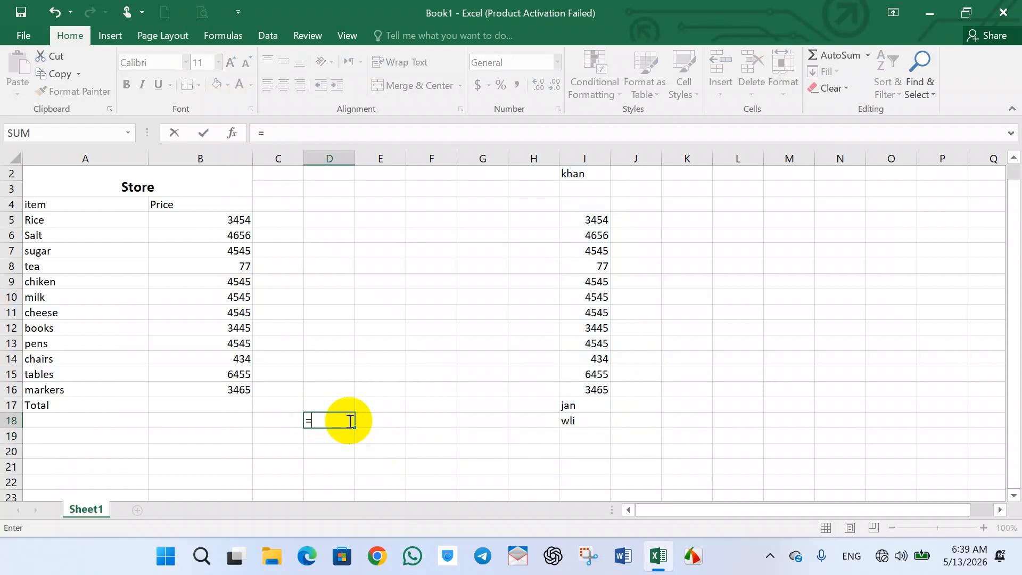
{"action": "type", "text": "now"}
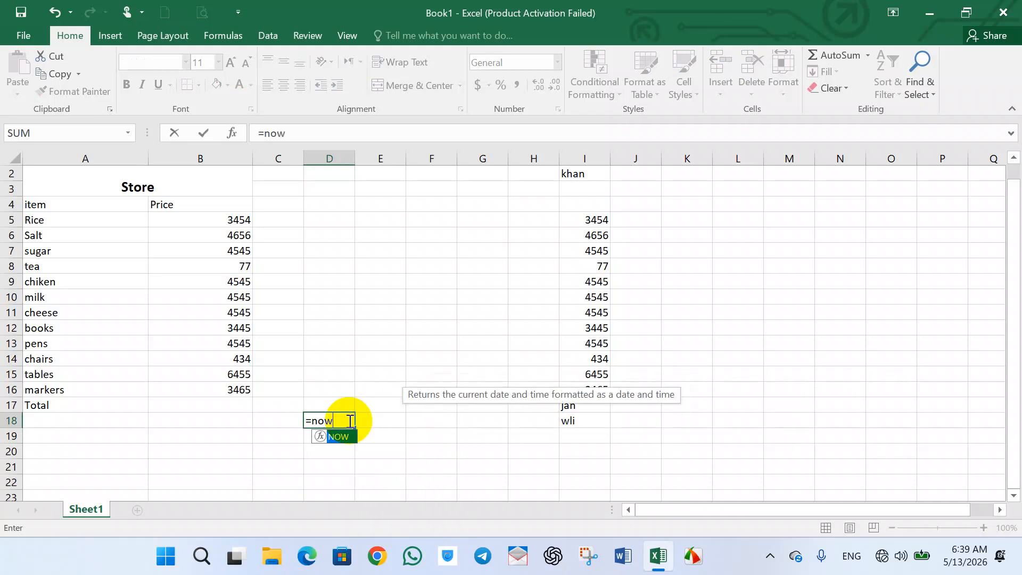
{"action": "type", "text": "("}
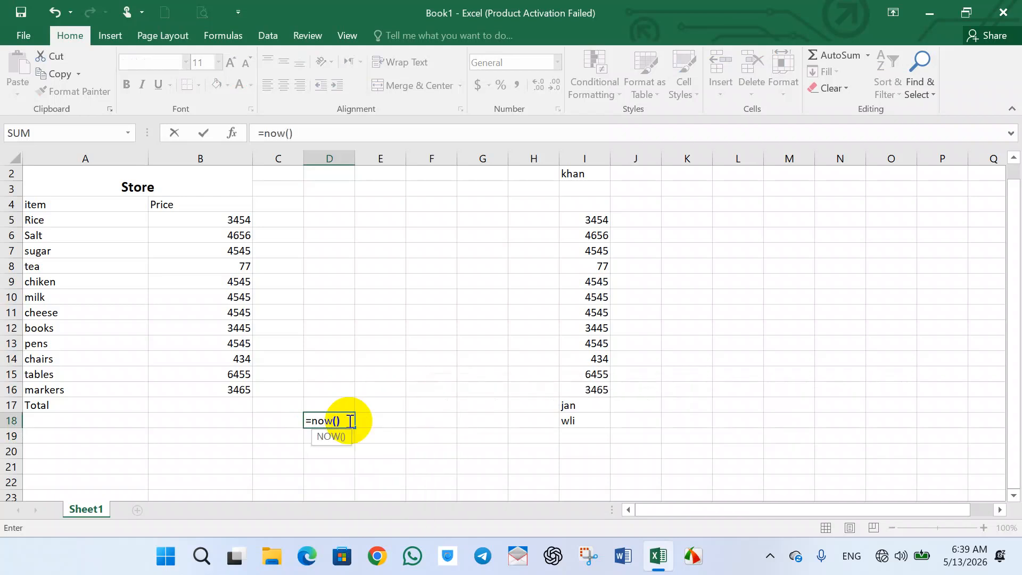
{"action": "key", "text": "Return"}
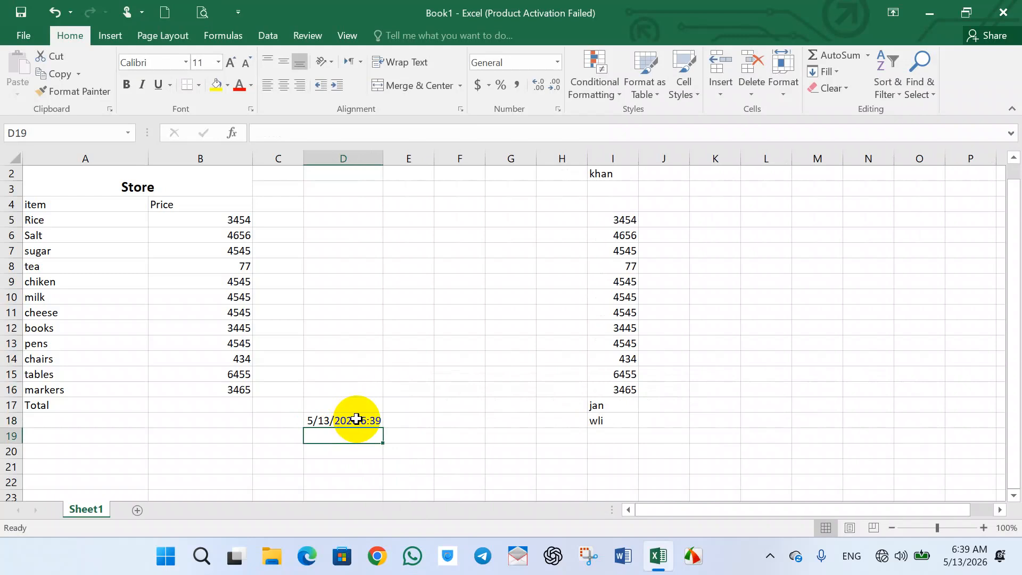
{"action": "left_click", "coordinate": [350, 420]}
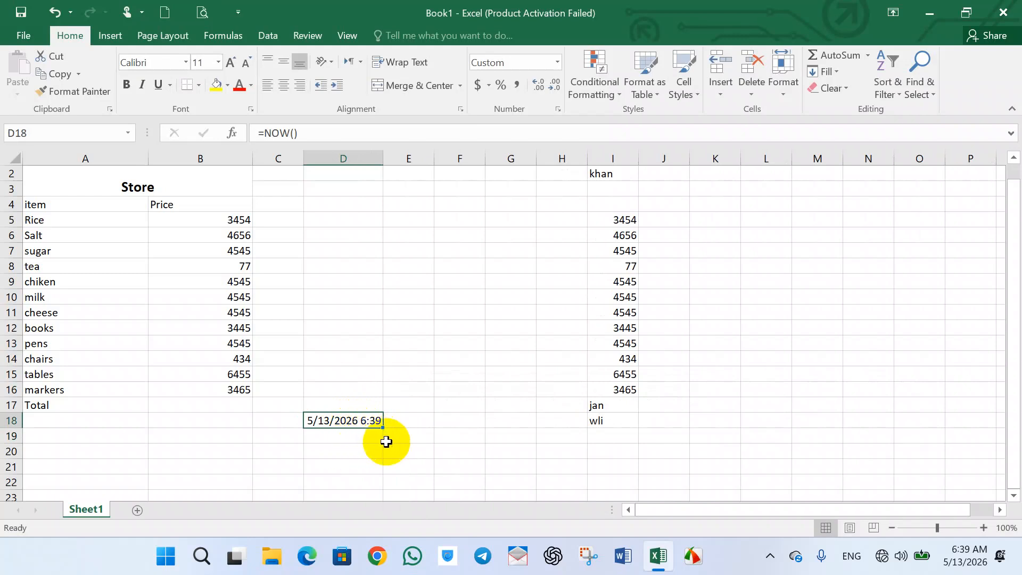
Enter the formula =DAY(NOW()) in D19 to return the current day of the month
{"action": "left_click", "coordinate": [356, 437]}
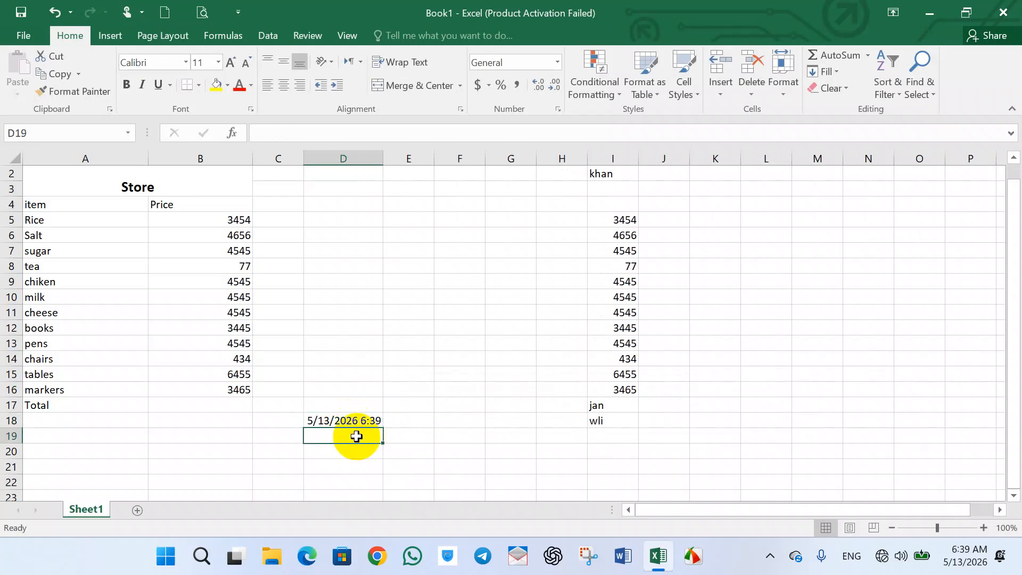
{"action": "type", "text": "="}
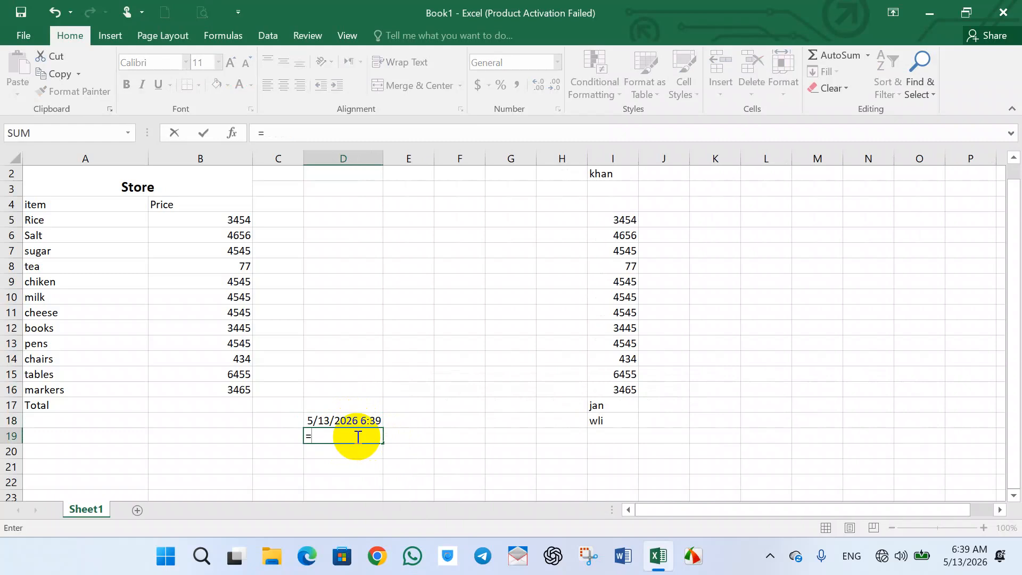
{"action": "type", "text": "day"}
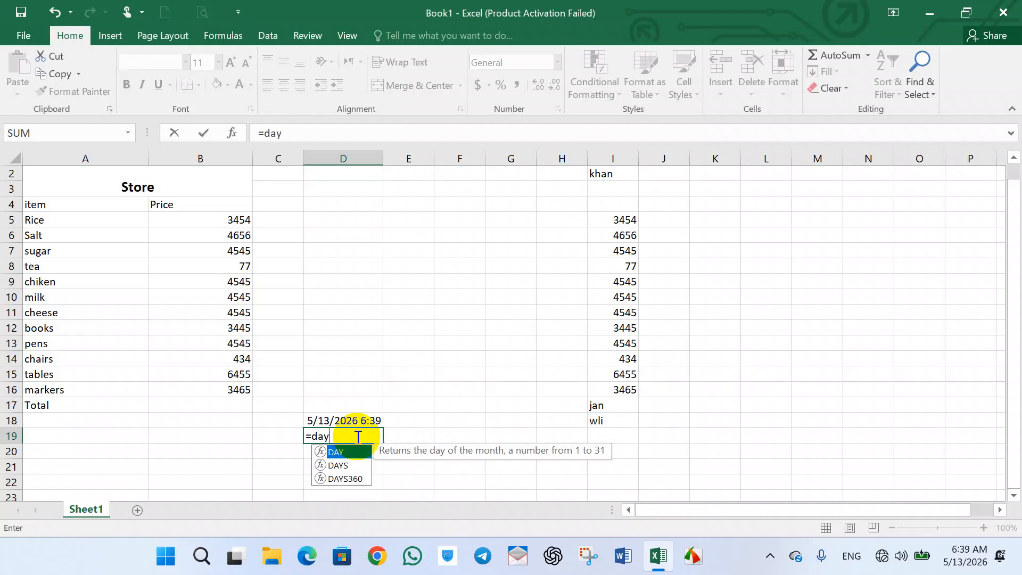
{"action": "type", "text": "(n"}
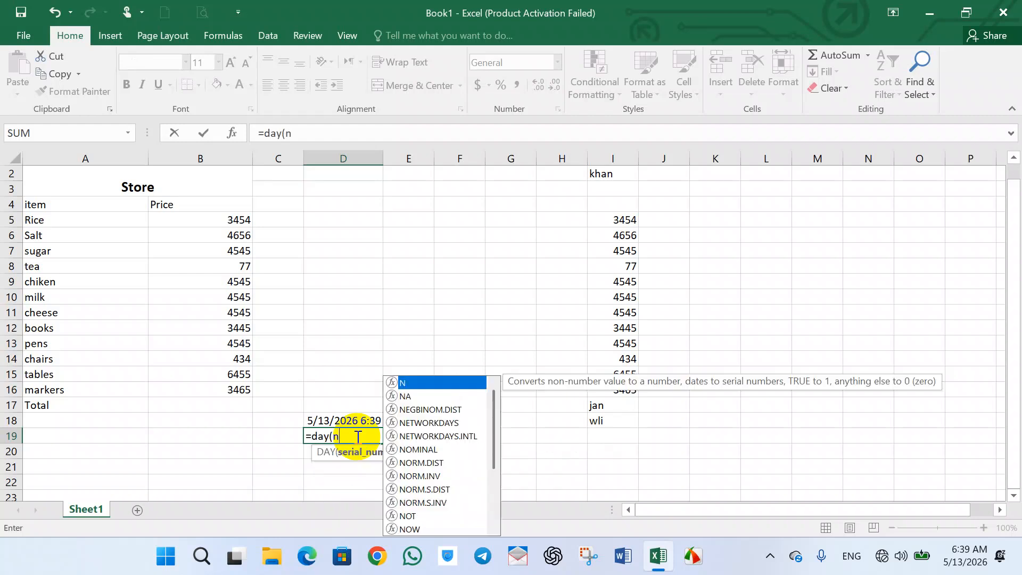
{"action": "type", "text": "ow())"}
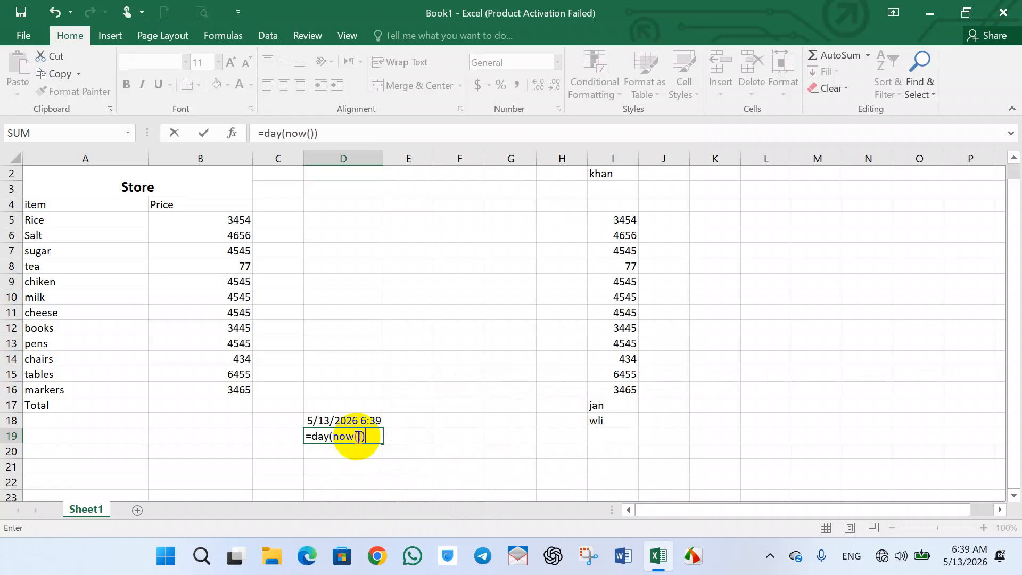
{"action": "key", "text": "Return"}
{"action": "left_click", "coordinate": [357, 436]}
{"action": "double_click", "coordinate": [356, 436]}
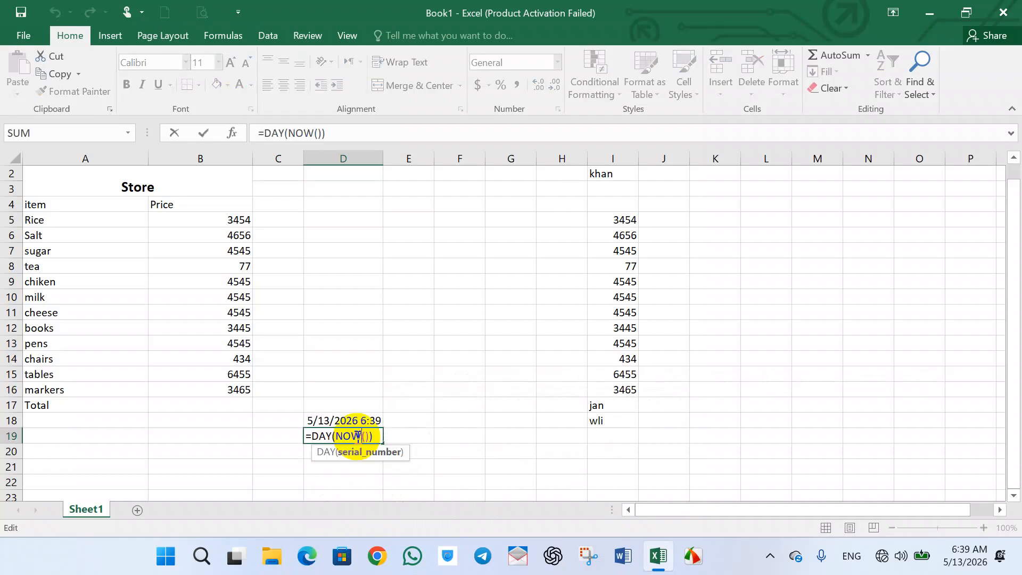
{"action": "left_click", "coordinate": [427, 435]}
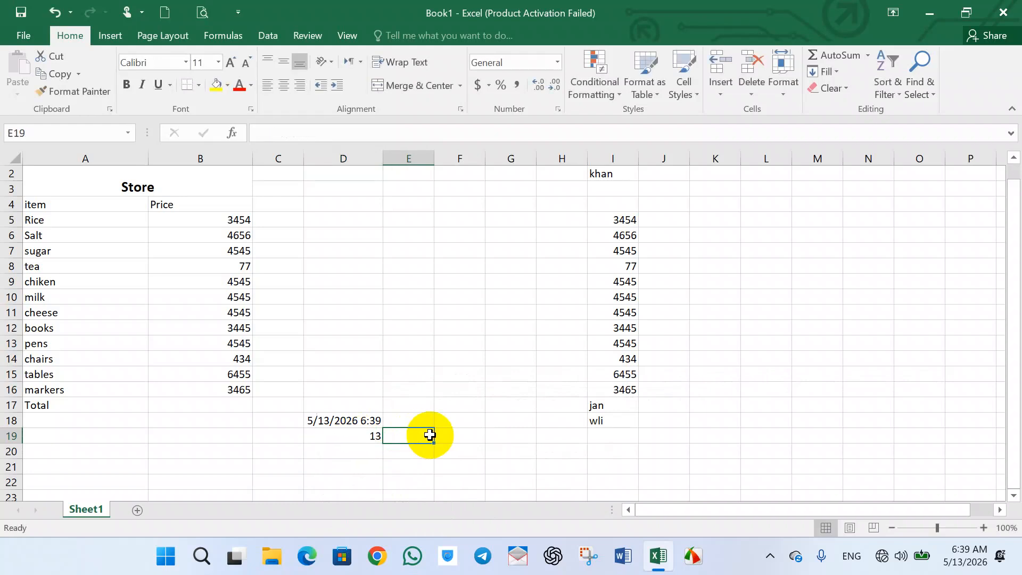
{"action": "left_click", "coordinate": [353, 438]}
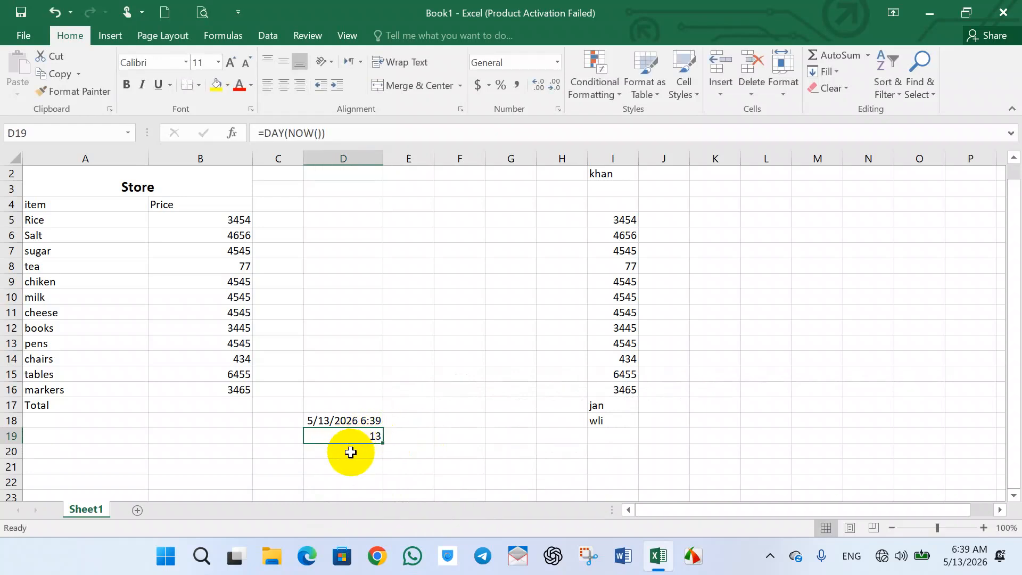
Enter the formula =HOUR(NOW()) in D20 to return the current hour
{"action": "left_click", "coordinate": [351, 452]}
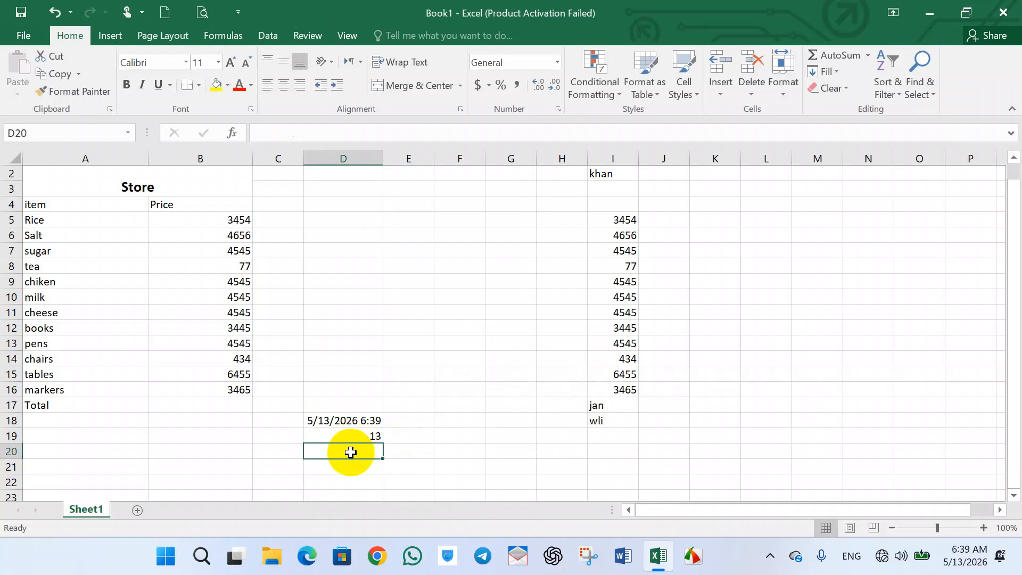
{"action": "type", "text": "ho"}
{"action": "key", "text": "BackSpace"}
{"action": "key", "text": "BackSpace"}
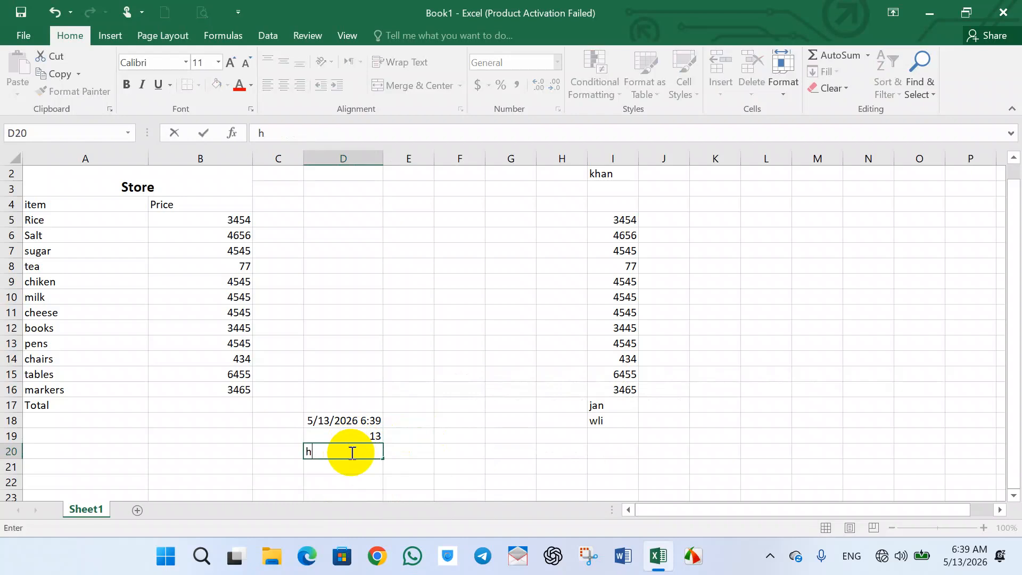
{"action": "type", "text": "=hour"}
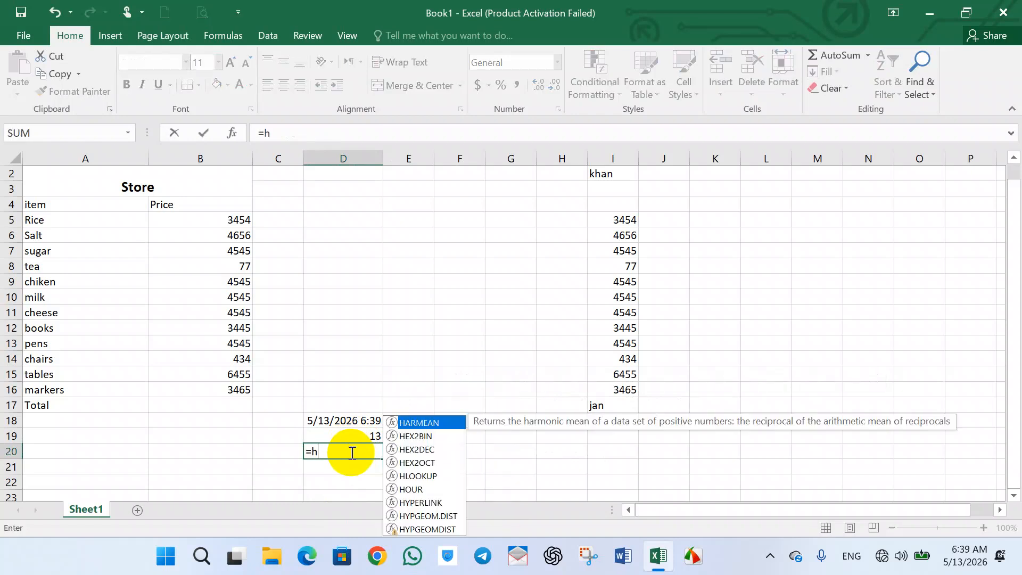
{"action": "type", "text": "("}
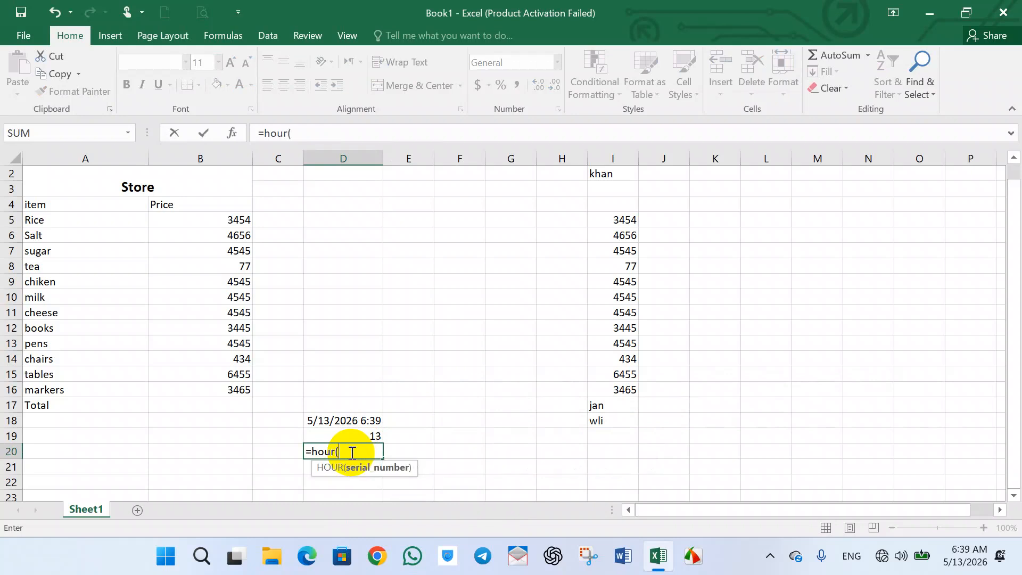
{"action": "type", "text": "no"}
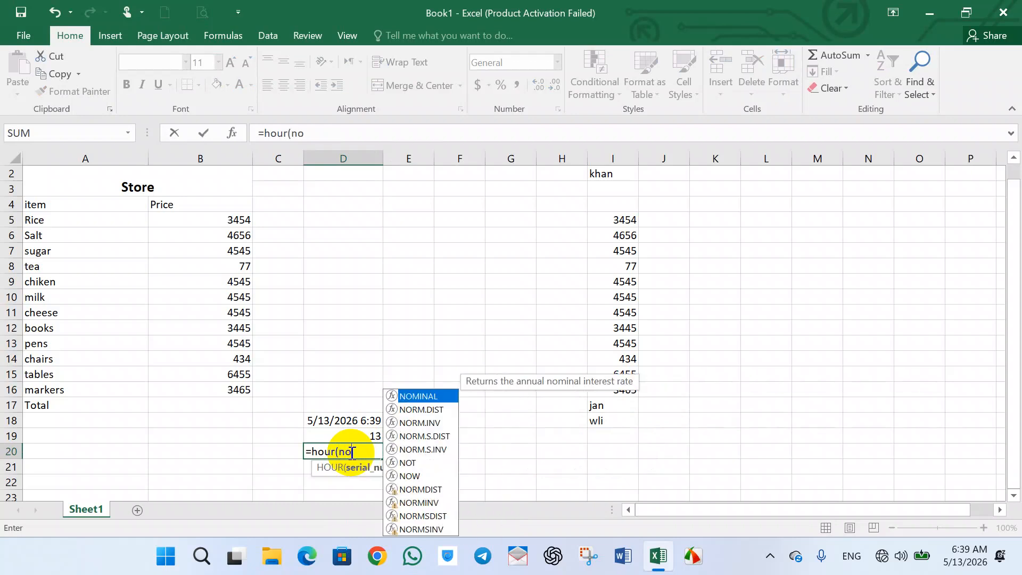
{"action": "type", "text": "w())"}
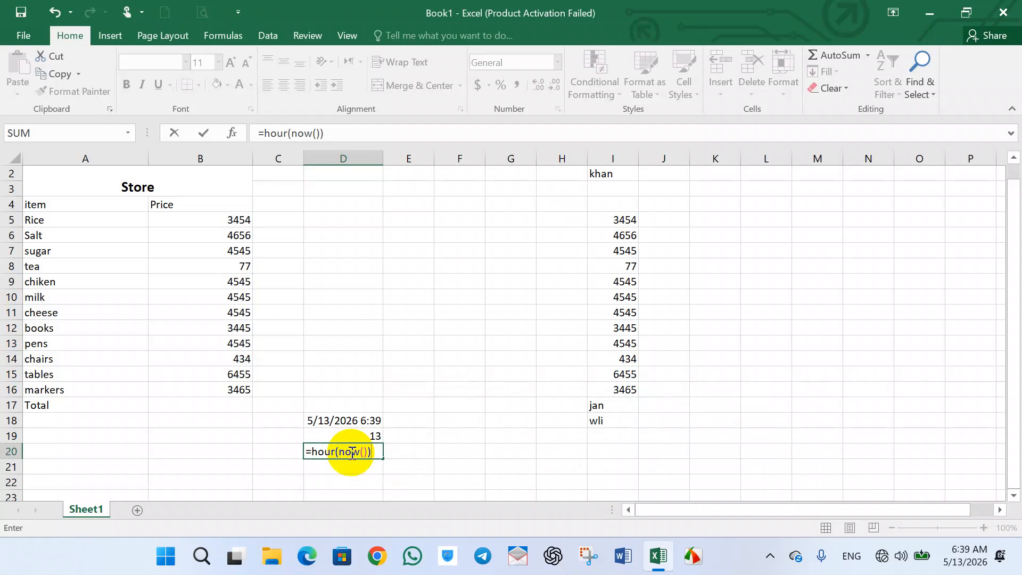
{"action": "key", "text": "Return"}
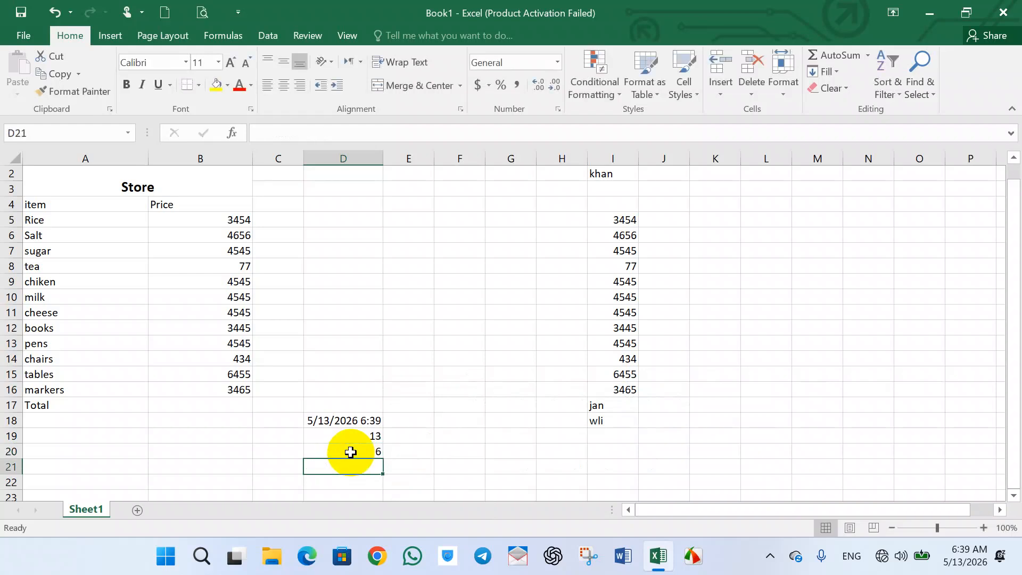
{"action": "left_click", "coordinate": [359, 451]}
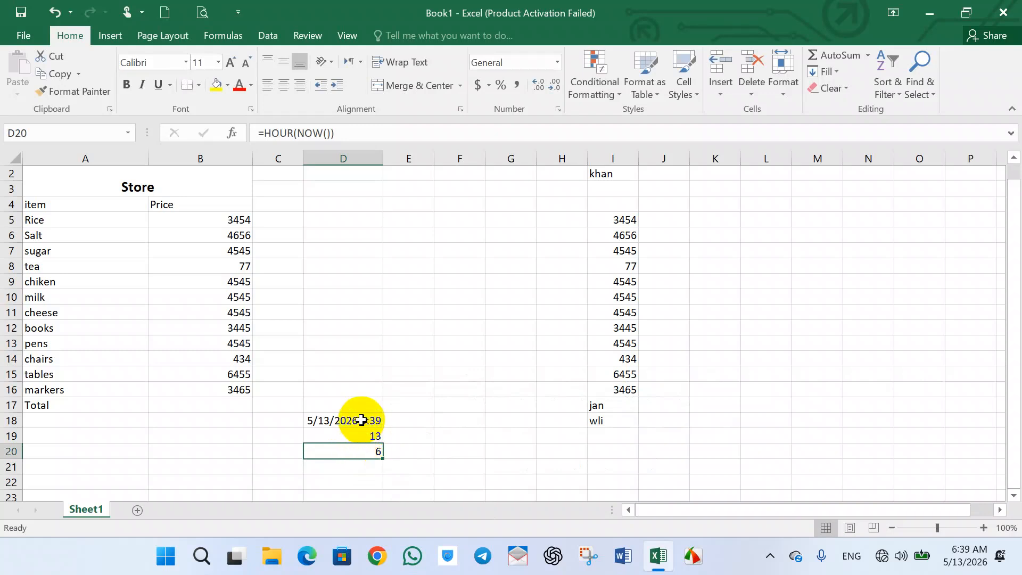
Enter the formula =YEAR(NOW()) in D16 to return the current year
{"action": "left_click", "coordinate": [351, 395]}
{"action": "type", "text": "="}
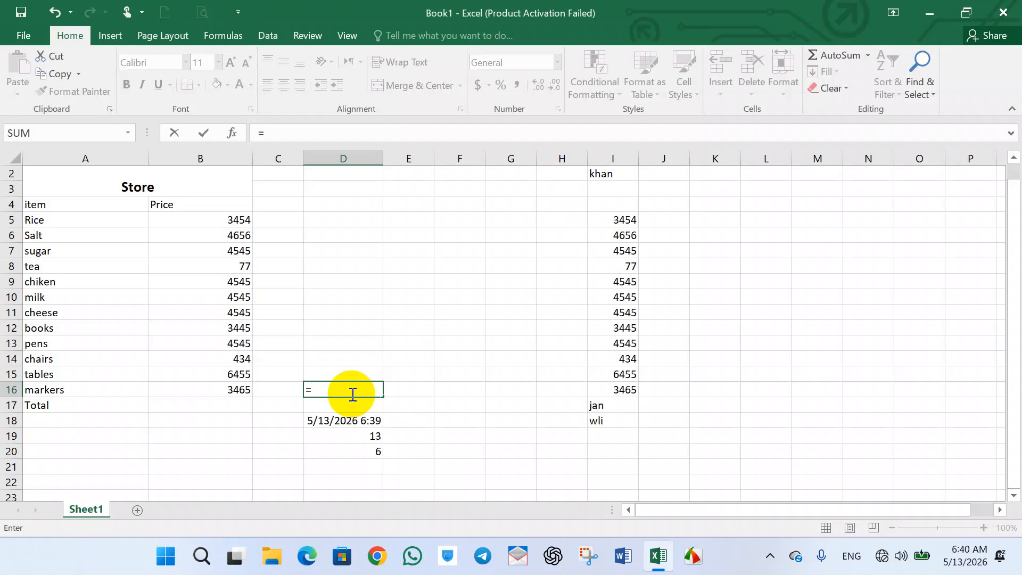
{"action": "type", "text": "year"}
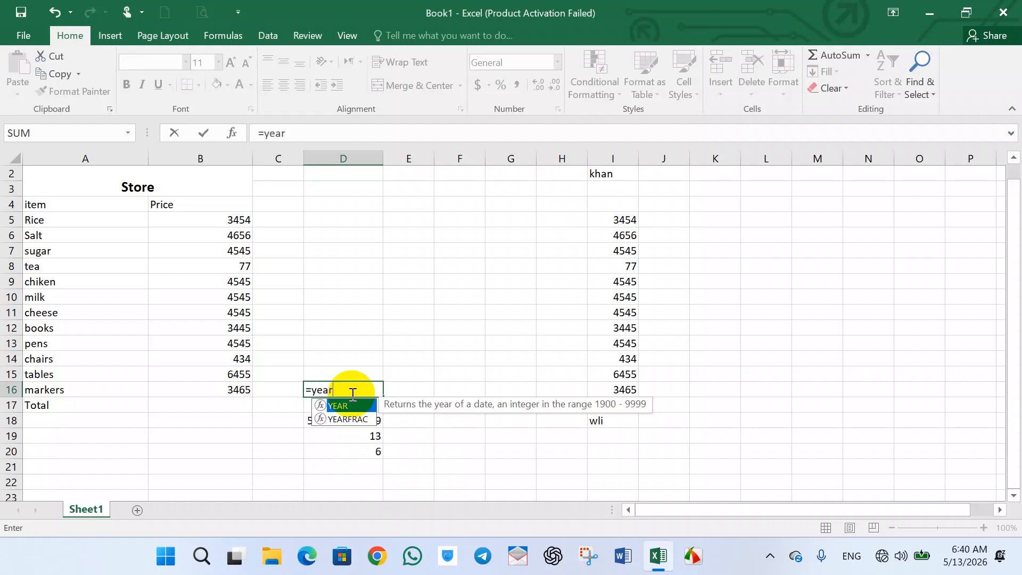
{"action": "type", "text": "("}
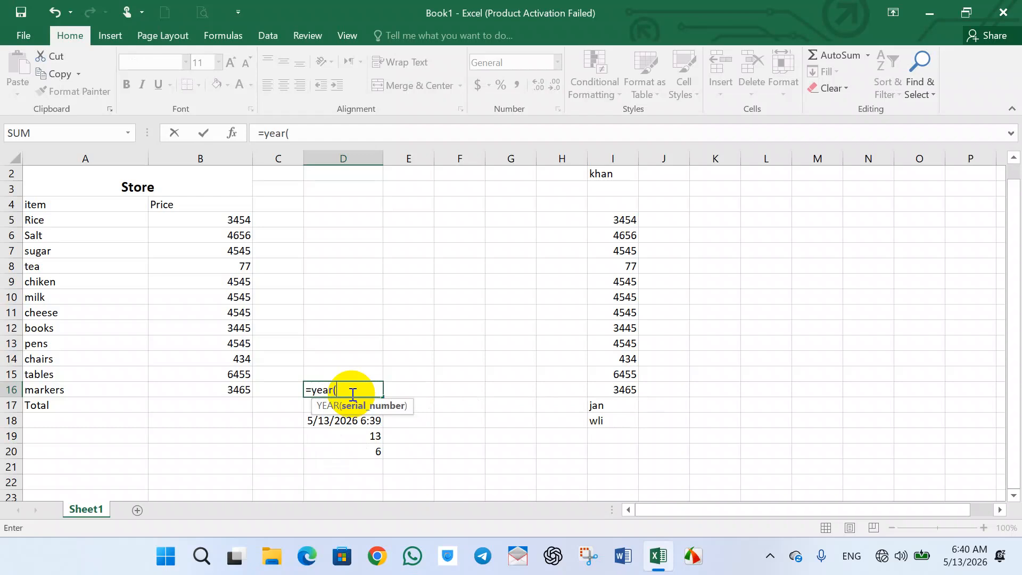
{"action": "type", "text": "now"}
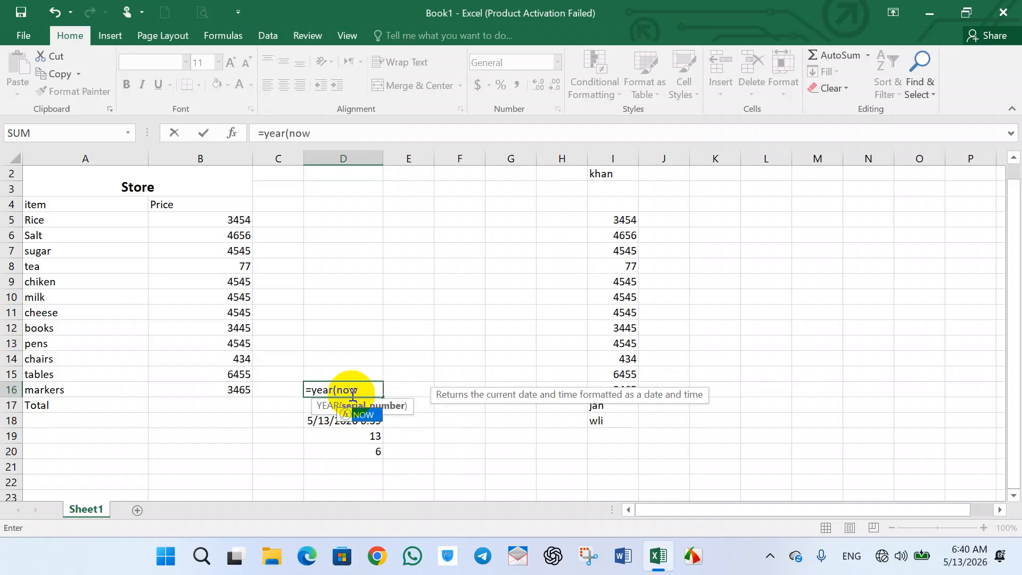
{"action": "type", "text": "()"}
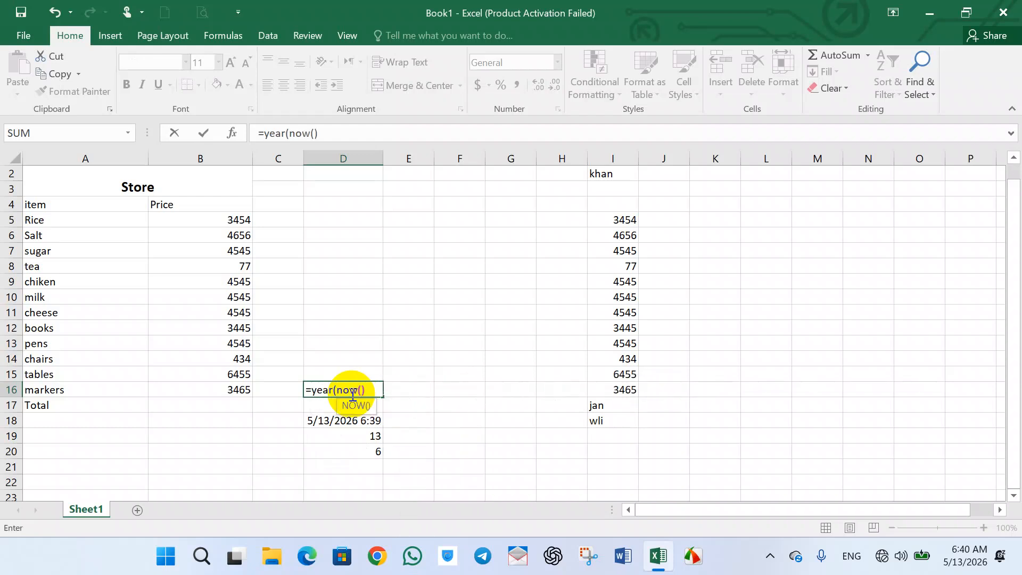
{"action": "type", "text": ")"}
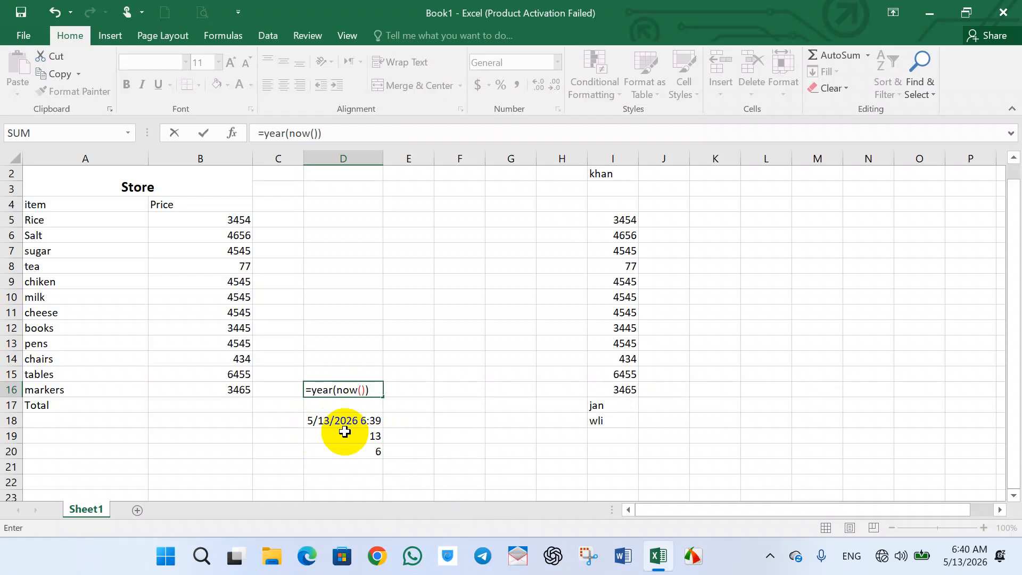
{"action": "key", "text": "Return"}
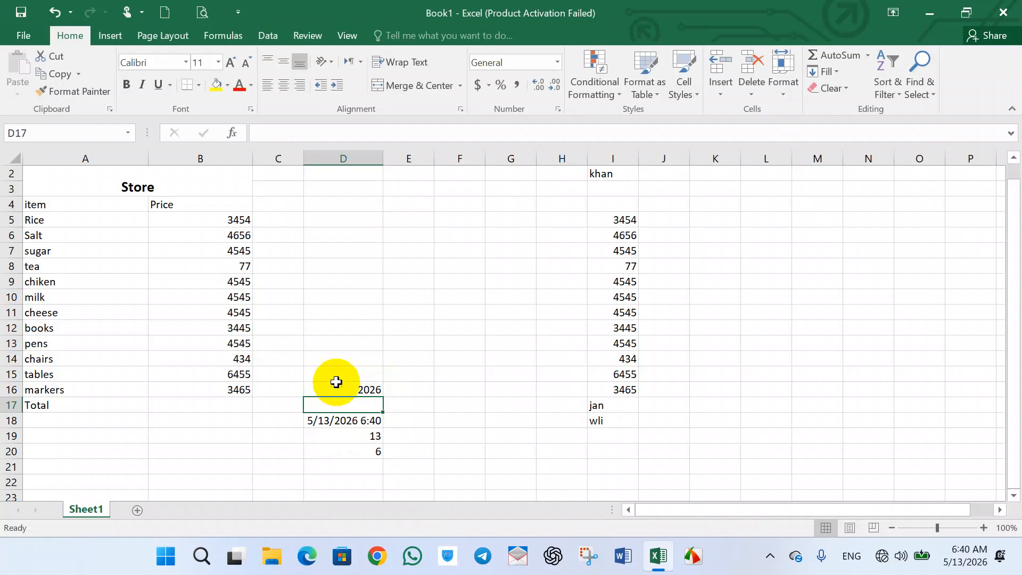
Enter the formula =DATE(2013,7,13) in D13 to build a date from year, month and day
{"action": "left_click", "coordinate": [347, 339]}
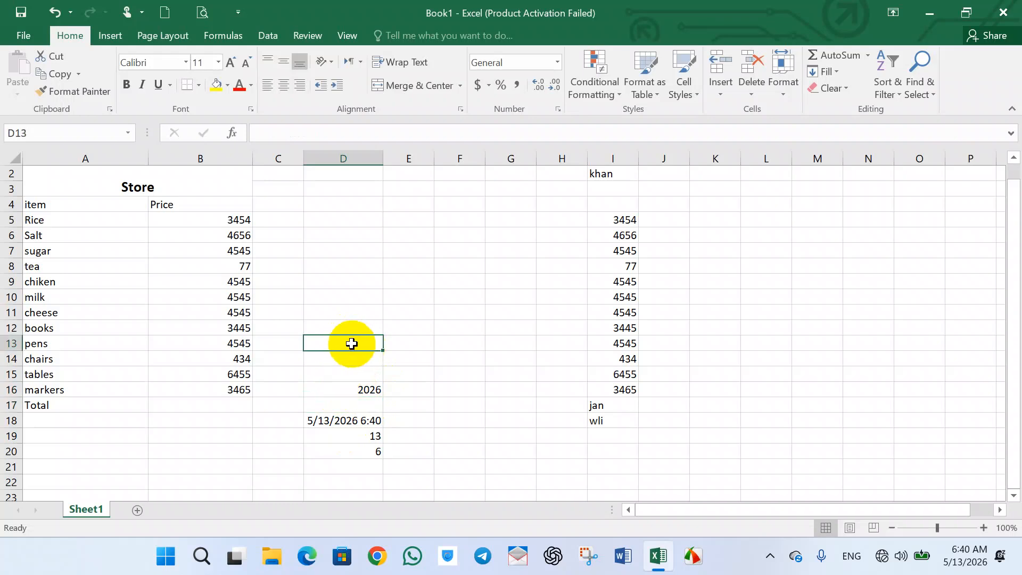
{"action": "type", "text": "="}
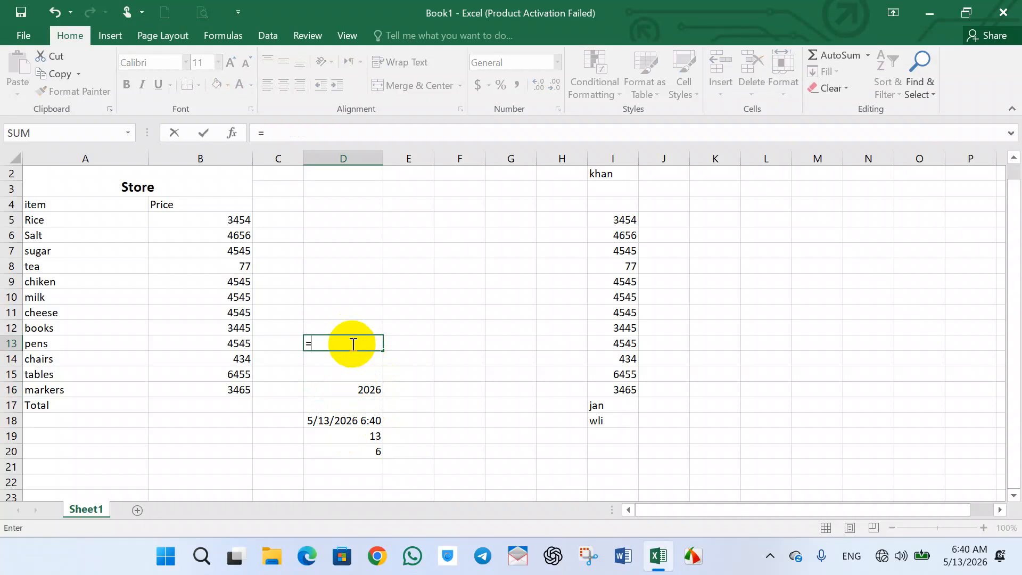
{"action": "type", "text": "date"}
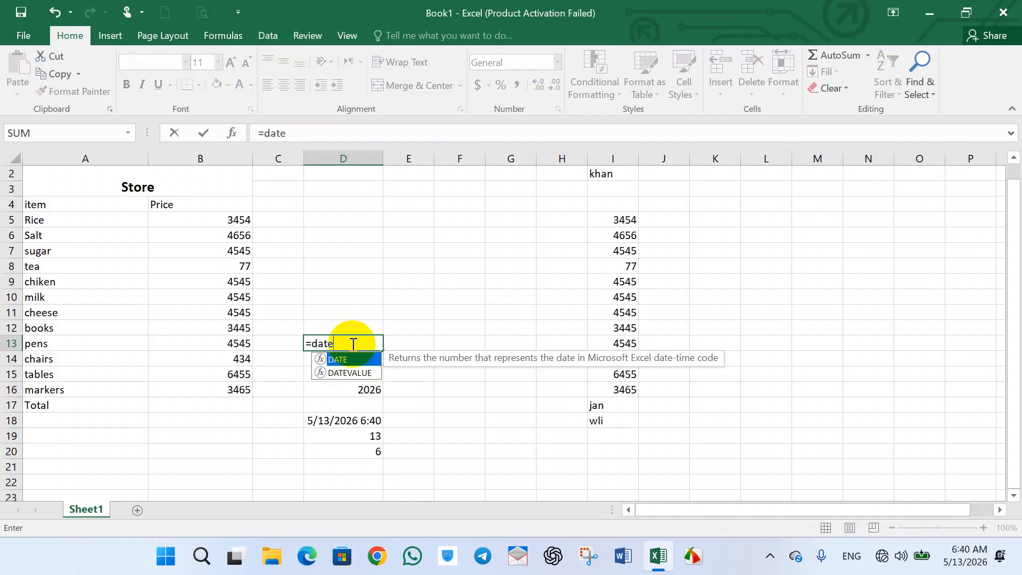
{"action": "type", "text": "("}
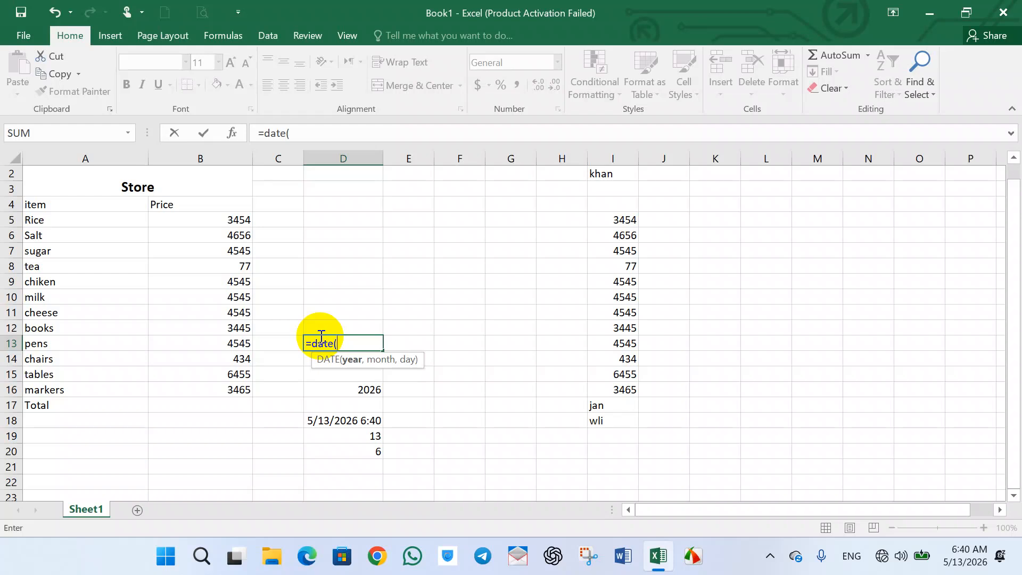
{"action": "type", "text": "2013,"}
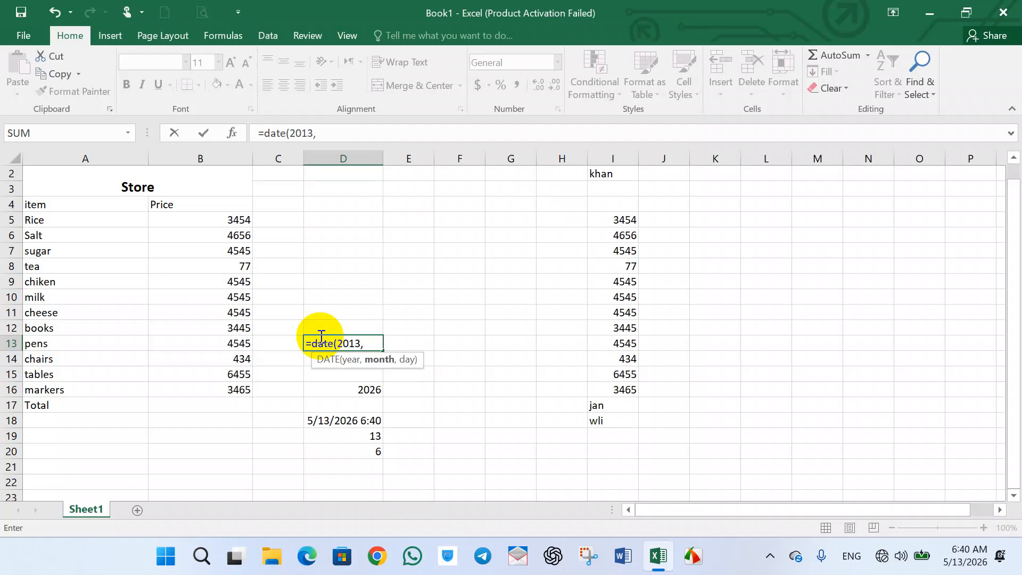
{"action": "type", "text": "7,13)"}
{"action": "key", "text": "Return"}
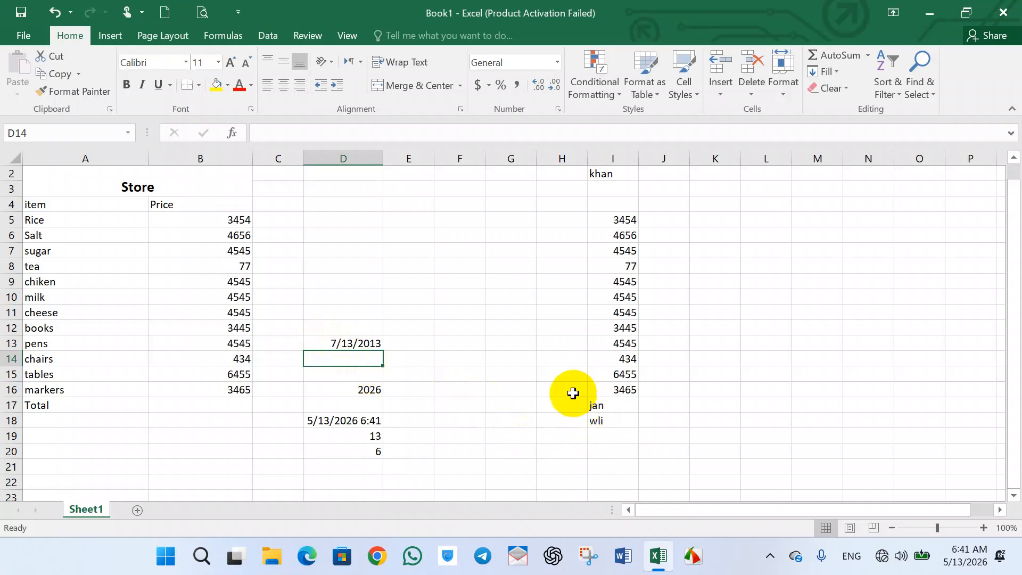
Enter the sample text "This is our IT Class" in M11
{"action": "left_click", "coordinate": [816, 315]}
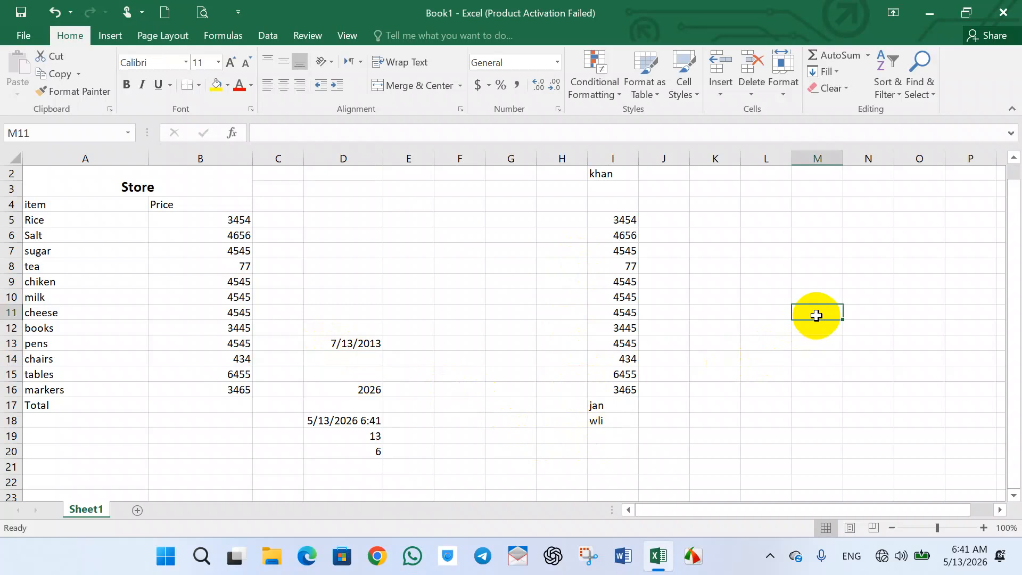
{"action": "type", "text": "This is in"}
{"action": "key", "text": "BackSpace"}
{"action": "type", "text": "o"}
{"action": "key", "text": "BackSpace"}
{"action": "key", "text": "BackSpace"}
{"action": "type", "text": "our "}
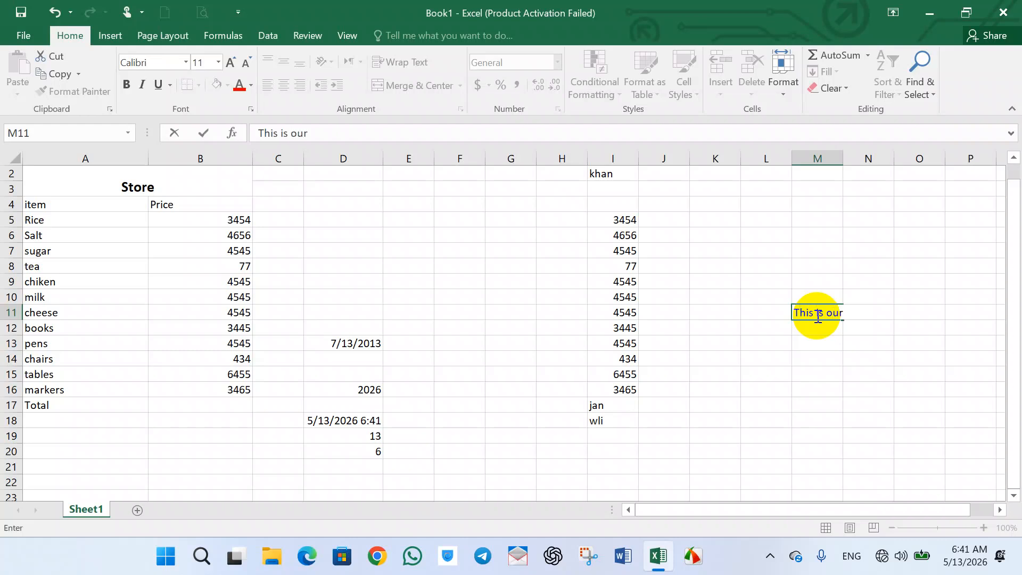
{"action": "type", "text": "IT Class"}
{"action": "key", "text": "Return"}
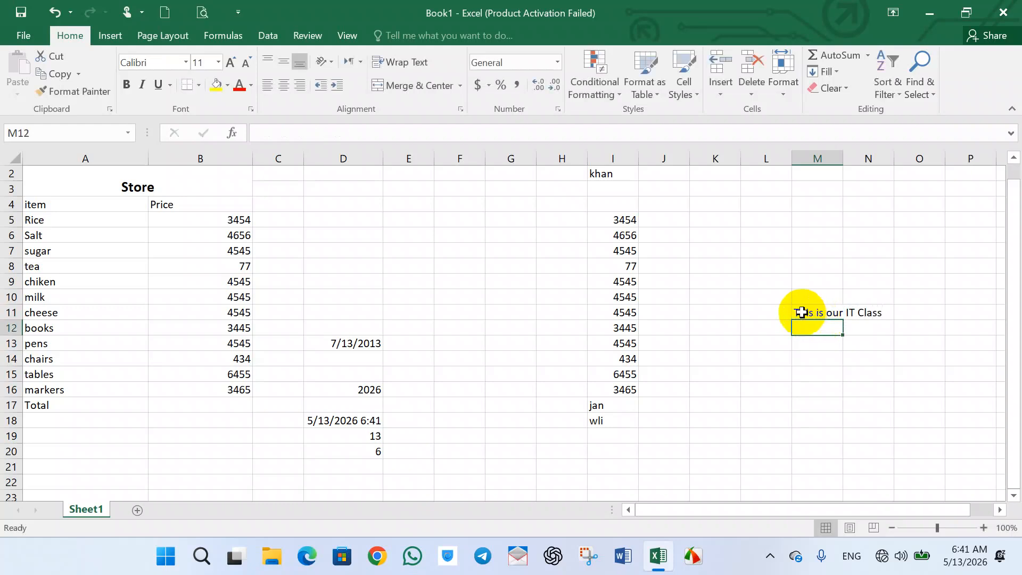
Enter the formula =LEN(M11) in M12 to count the characters of the sample text
{"action": "left_click", "coordinate": [815, 312]}
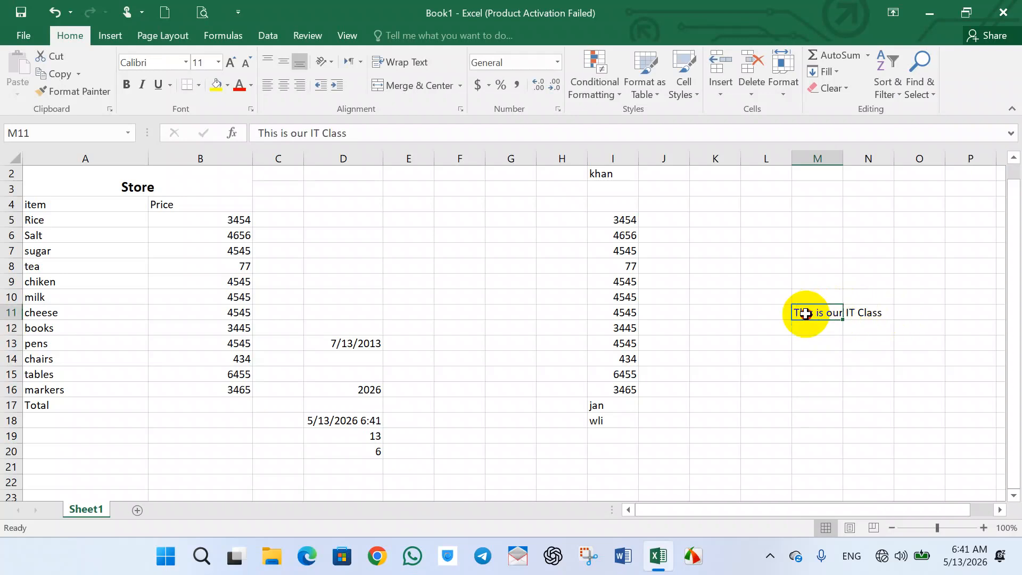
{"action": "left_click", "coordinate": [807, 330]}
{"action": "type", "text": "="}
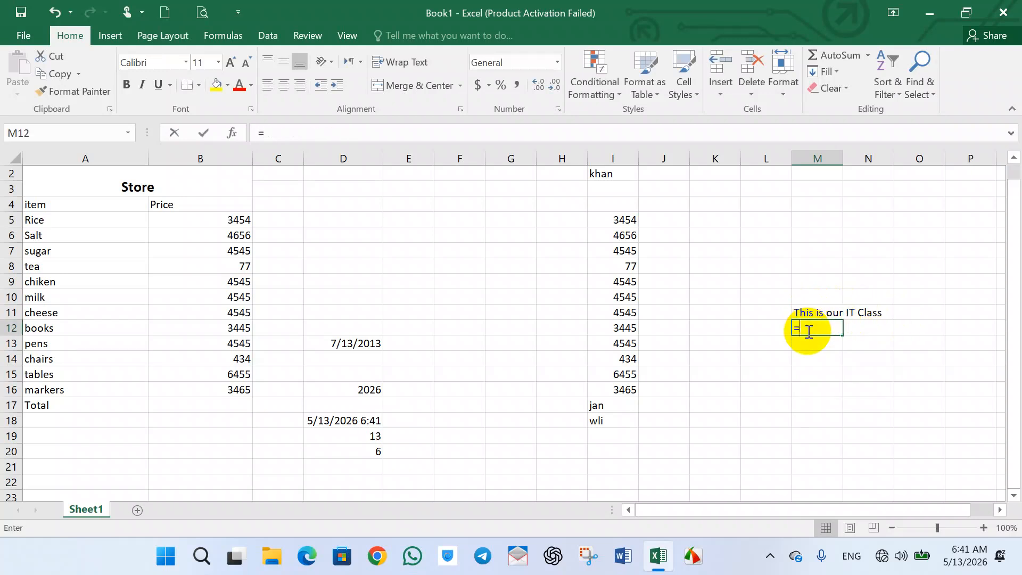
{"action": "type", "text": "len"}
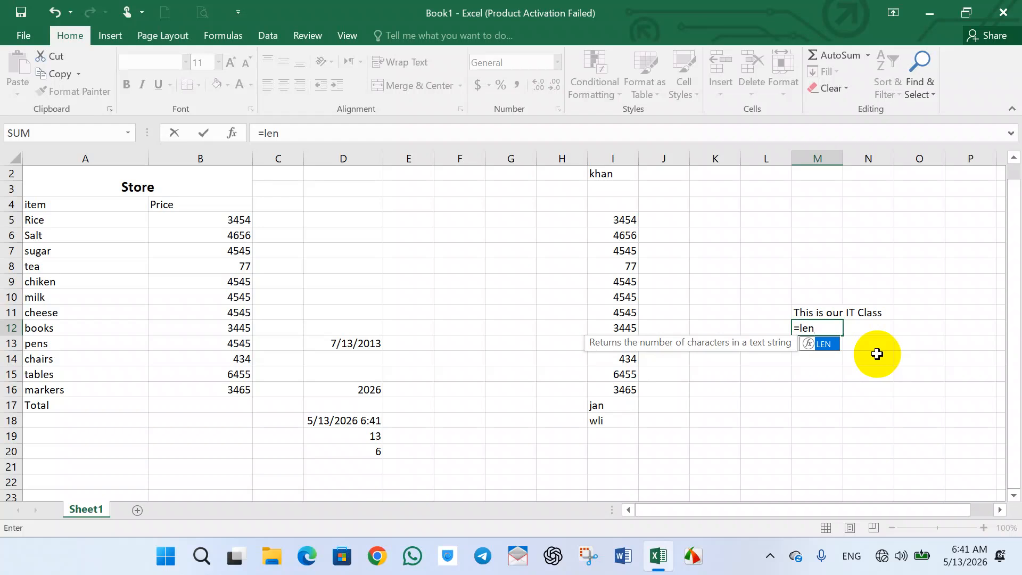
{"action": "type", "text": "("}
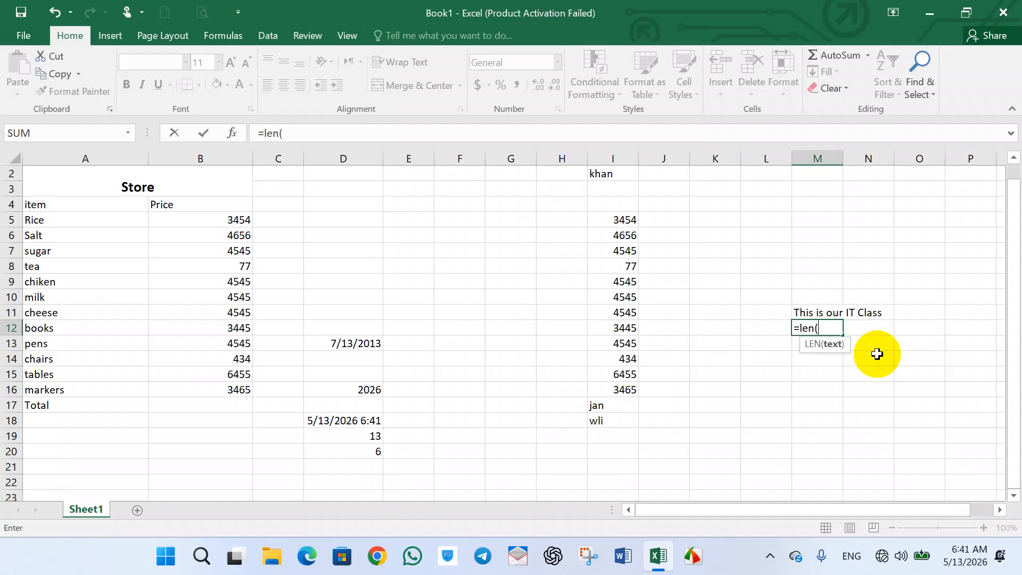
{"action": "left_click", "coordinate": [806, 314]}
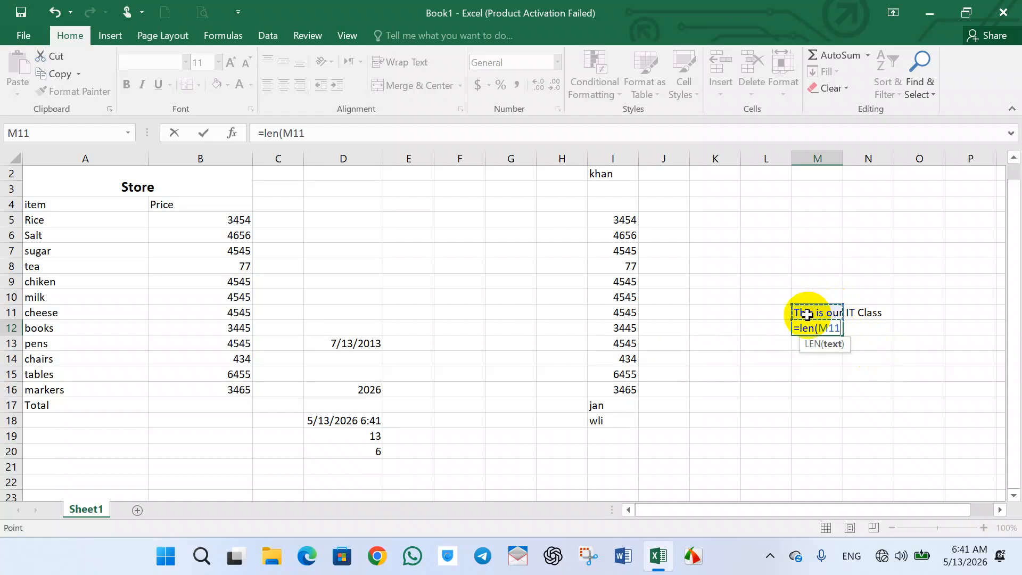
{"action": "key", "text": "Return"}
{"action": "left_click", "coordinate": [807, 326]}
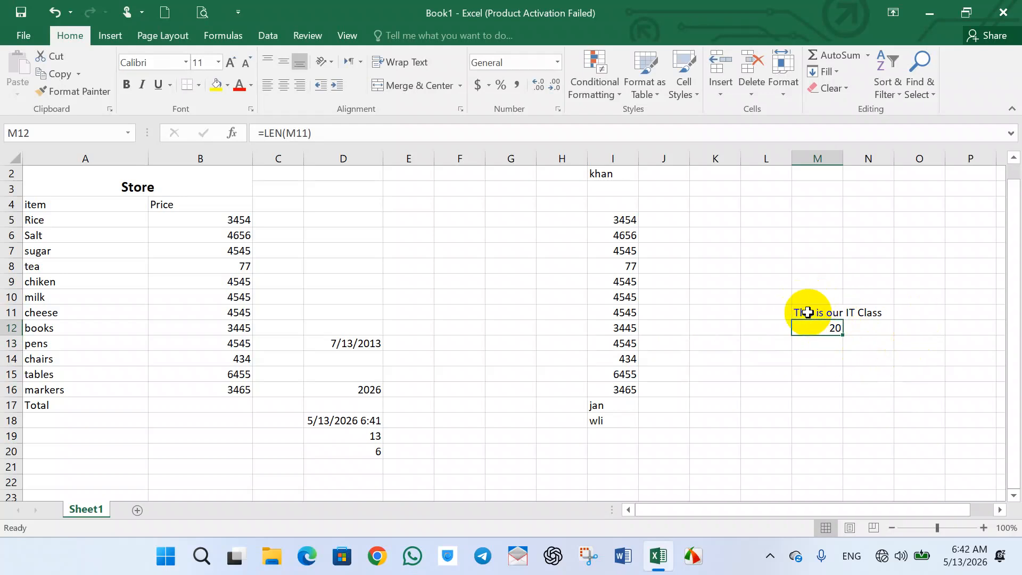
{"action": "left_click", "coordinate": [808, 313]}
{"action": "left_click", "coordinate": [809, 324]}
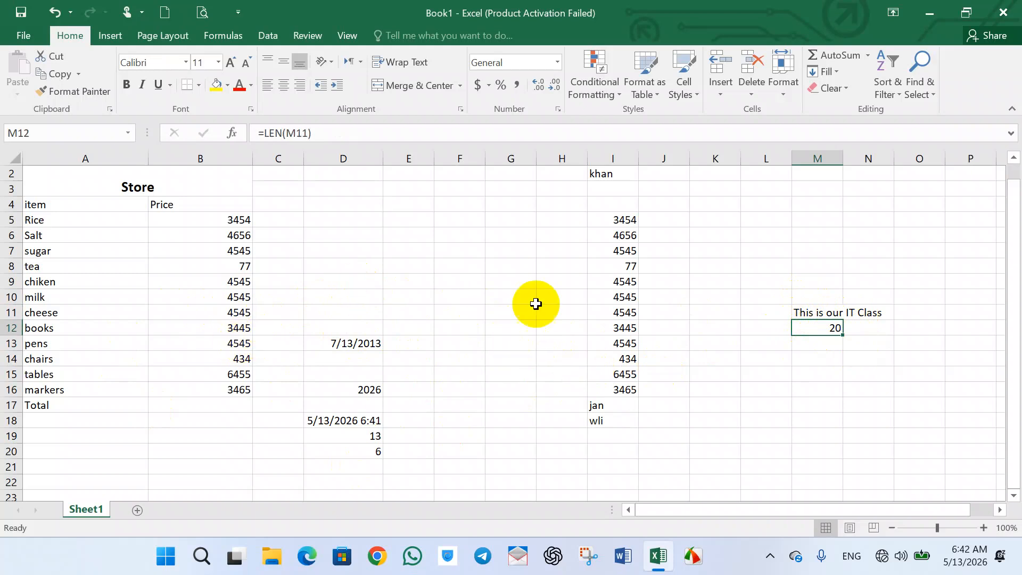
Enter the formula =PRODUCT(I5:I8) in L5 to multiply the first four numbers in column I
{"action": "left_click", "coordinate": [751, 223]}
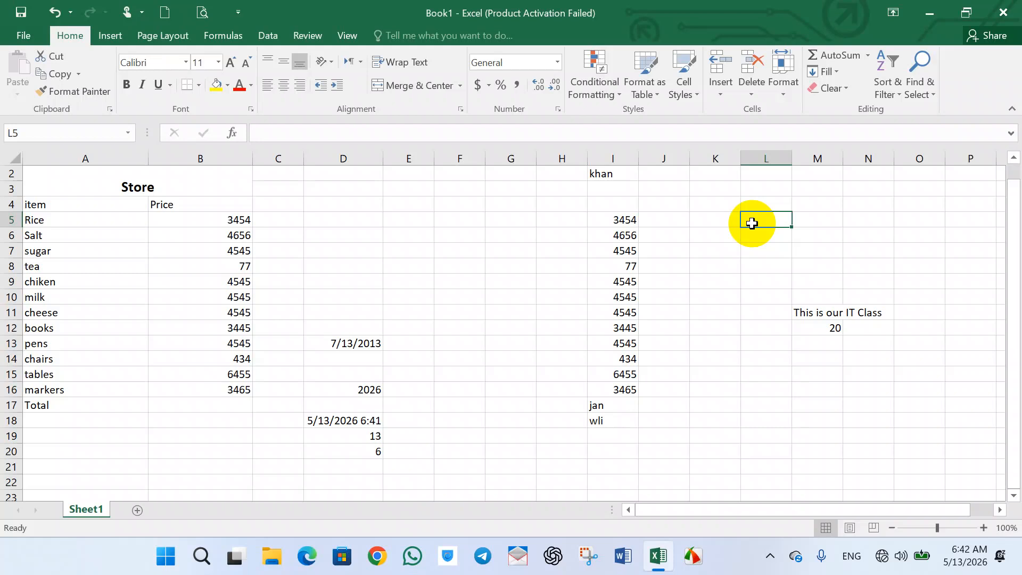
{"action": "left_click_drag", "start_coordinate": [623, 221], "coordinate": [625, 247]}
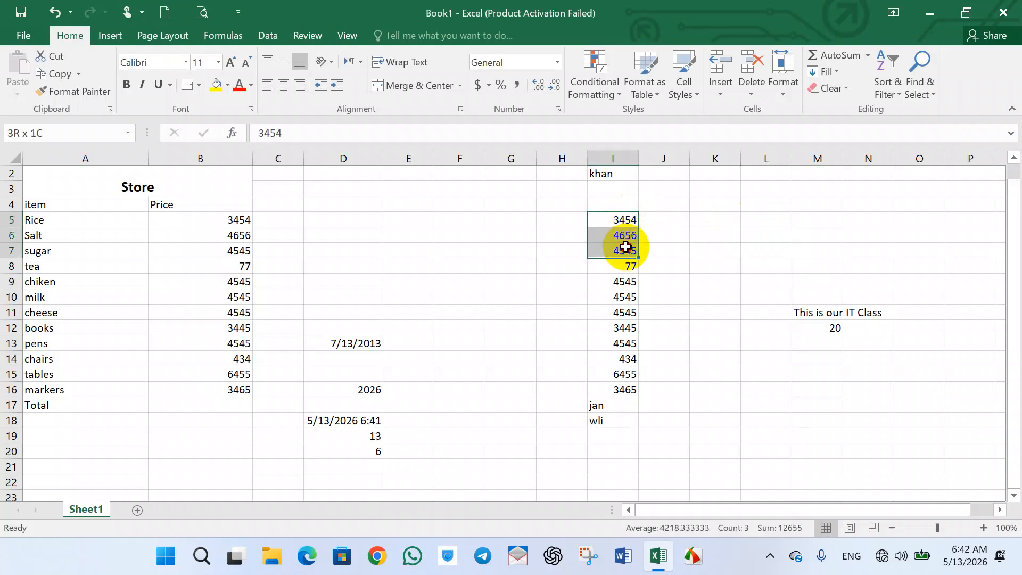
{"action": "left_click", "coordinate": [754, 221]}
{"action": "type", "text": "=prod"}
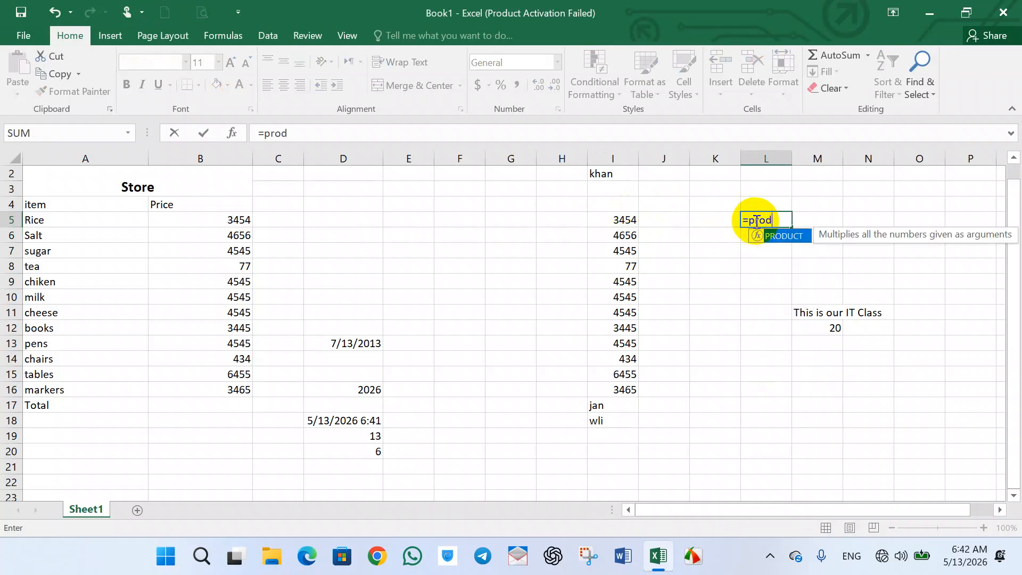
{"action": "type", "text": "uct("}
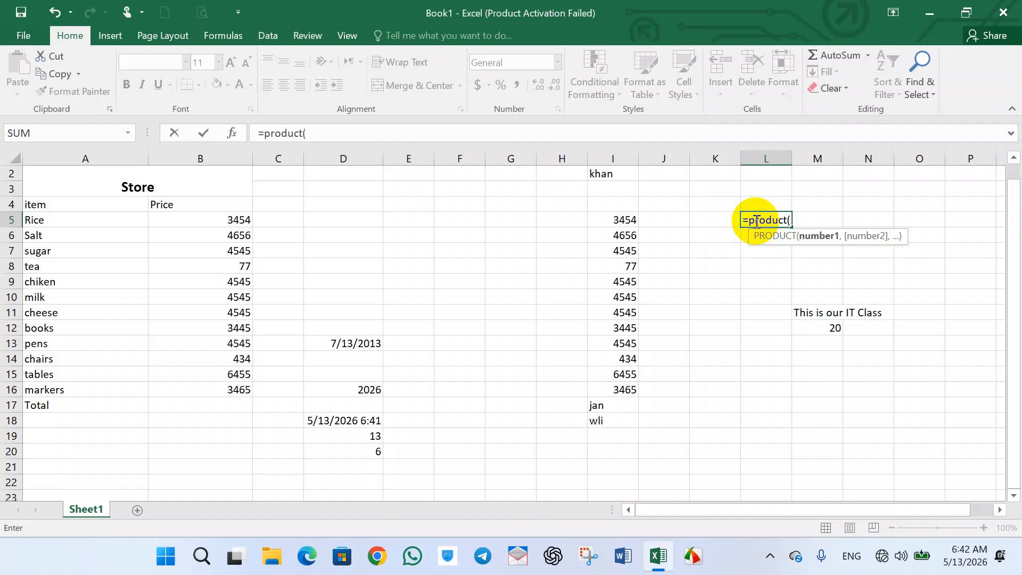
{"action": "left_click", "coordinate": [616, 227]}
{"action": "left_click_drag", "start_coordinate": [616, 227], "coordinate": [660, 256]}
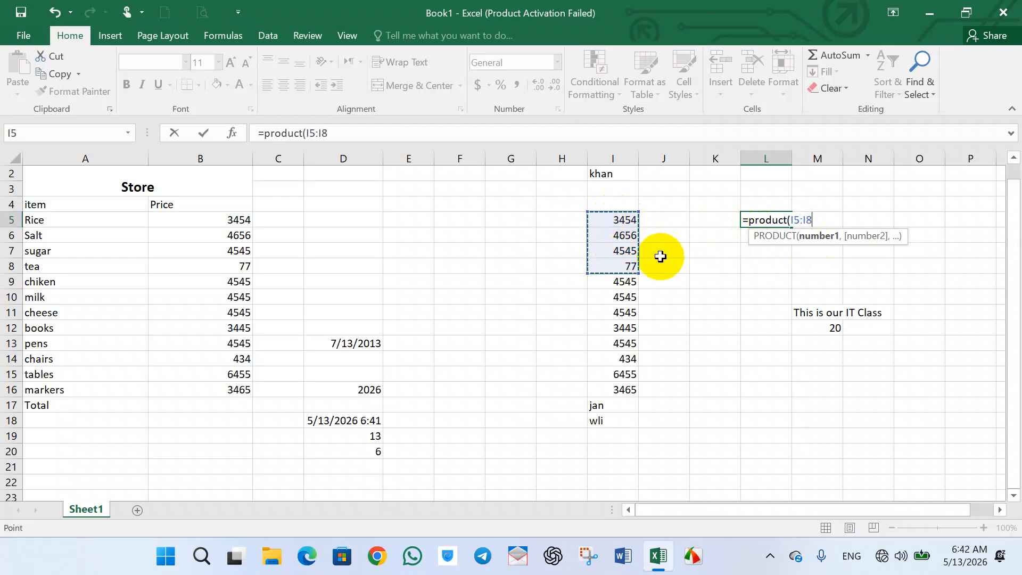
{"action": "type", "text": ")"}
{"action": "key", "text": "Return"}
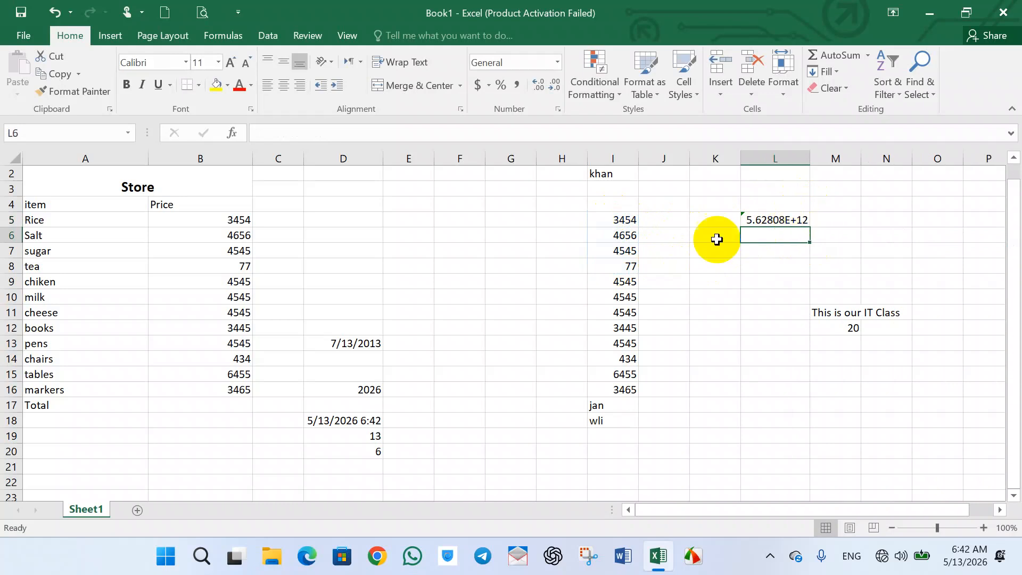
{"action": "left_click", "coordinate": [616, 221]}
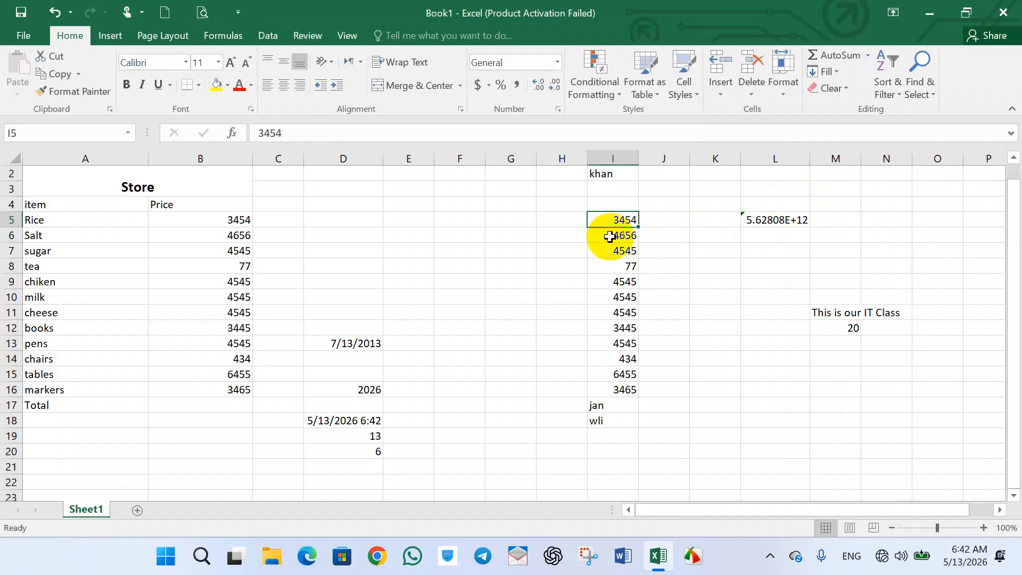
{"action": "left_click", "coordinate": [610, 237]}
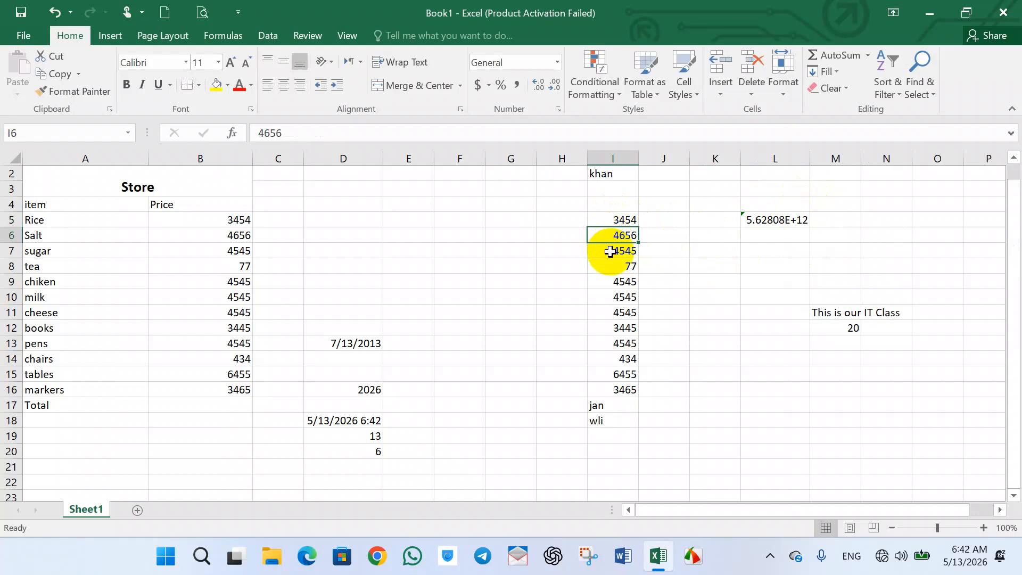
{"action": "left_click", "coordinate": [610, 252]}
{"action": "left_click", "coordinate": [613, 266]}
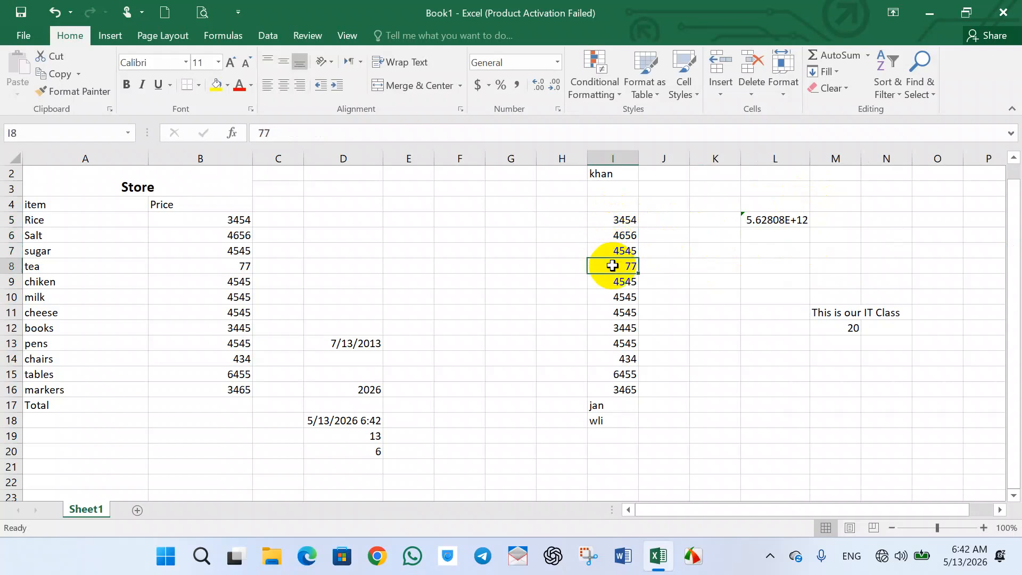
Enter the sample numbers 12, 13 and 10 in cells K18, L18 and M18
{"action": "left_click", "coordinate": [731, 423]}
{"action": "type", "text": "12"}
{"action": "key", "text": "Tab"}
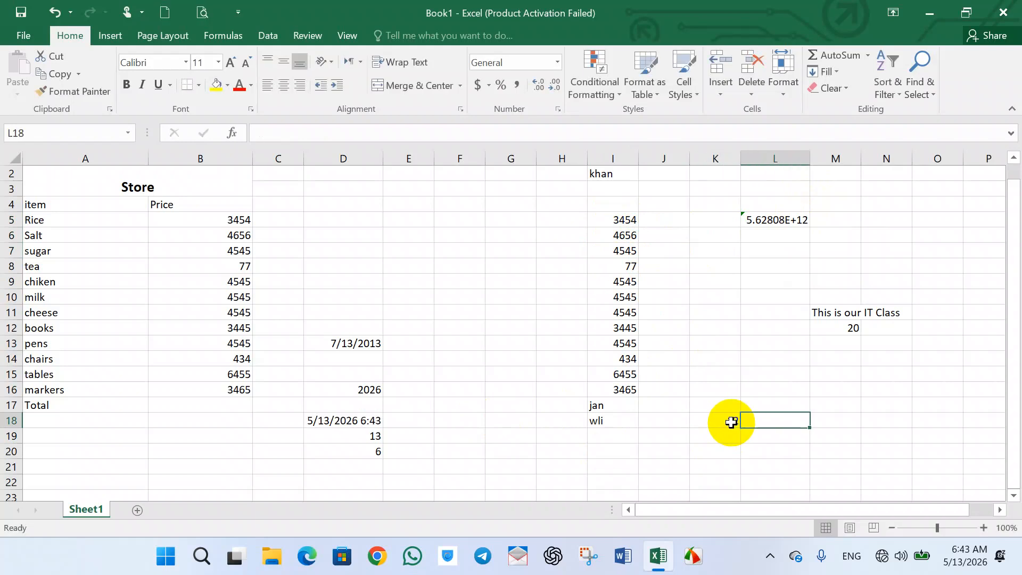
{"action": "type", "text": "13"}
{"action": "key", "text": "Tab"}
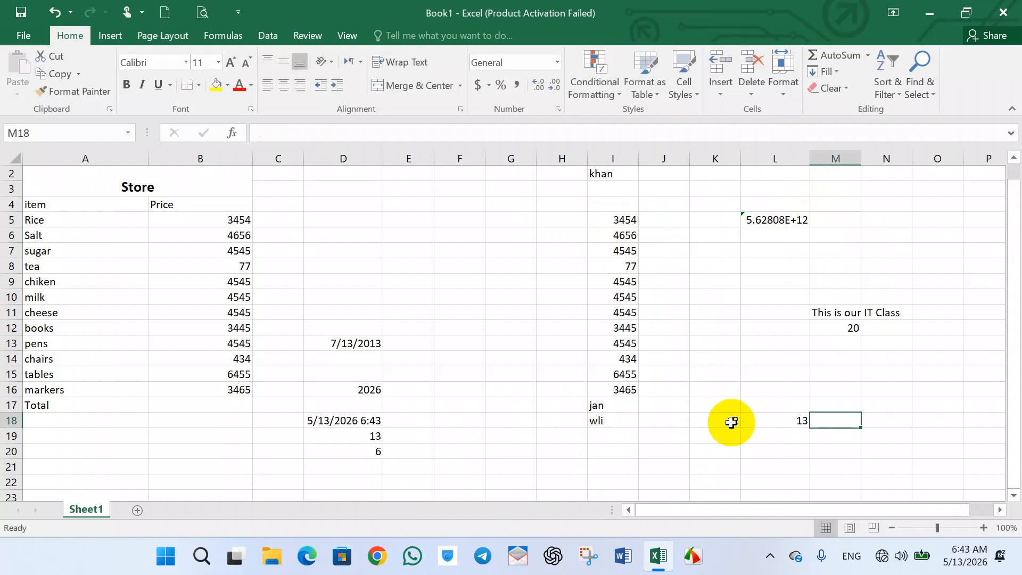
{"action": "type", "text": "10"}
{"action": "key", "text": "Tab"}
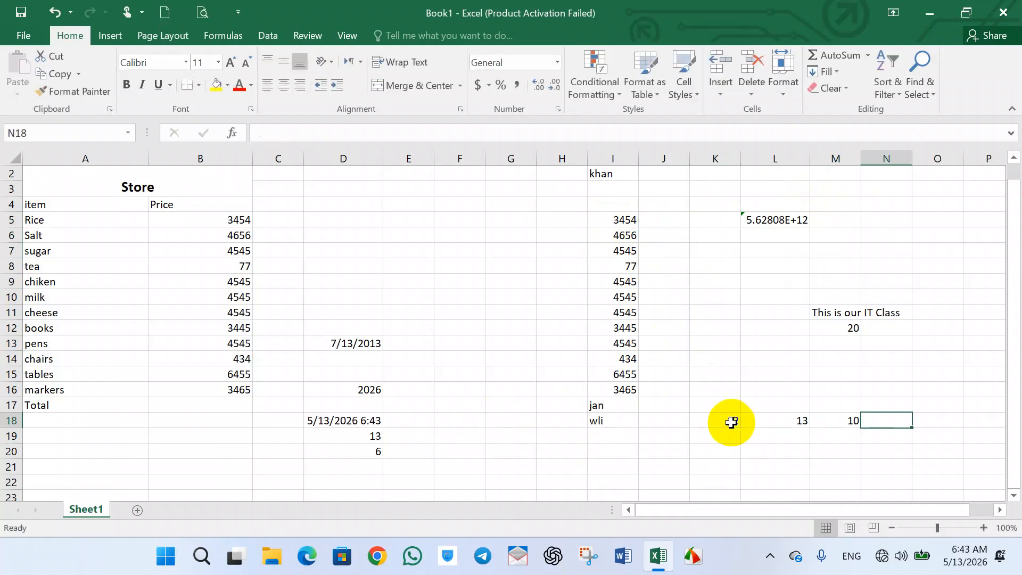
Enter the formula =PRODUCT(K18:M18) in N18 to multiply the three sample numbers
{"action": "type", "text": "="}
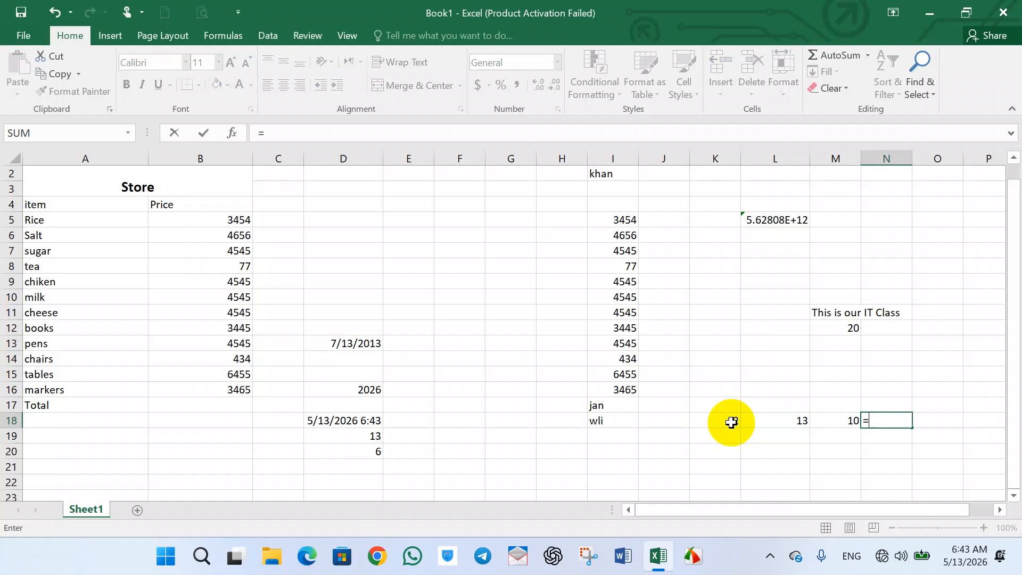
{"action": "type", "text": "product"}
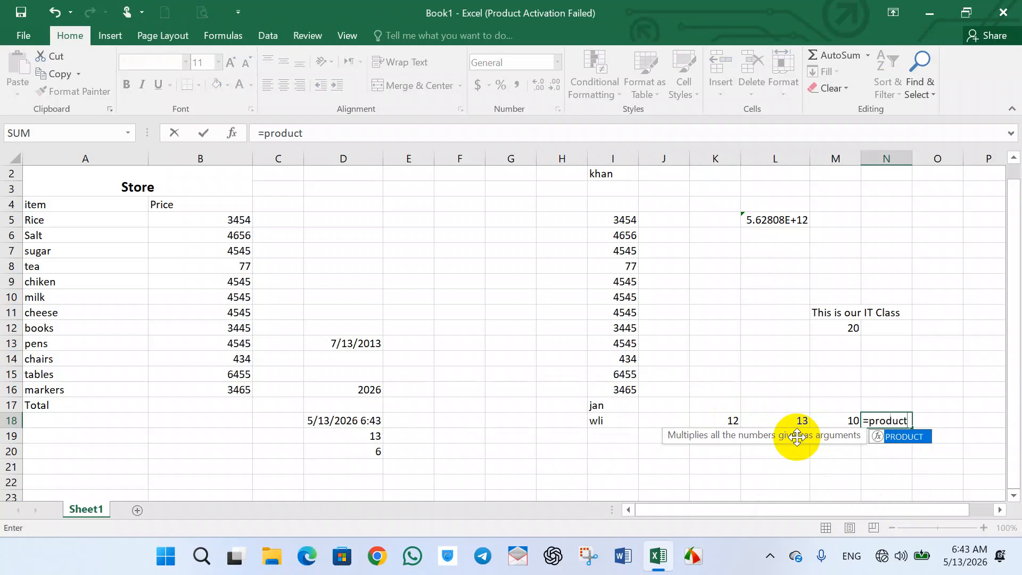
{"action": "key", "text": "BackSpace"}
{"action": "key", "text": "BackSpace"}
{"action": "key", "text": "BackSpace"}
{"action": "type", "text": "uct("}
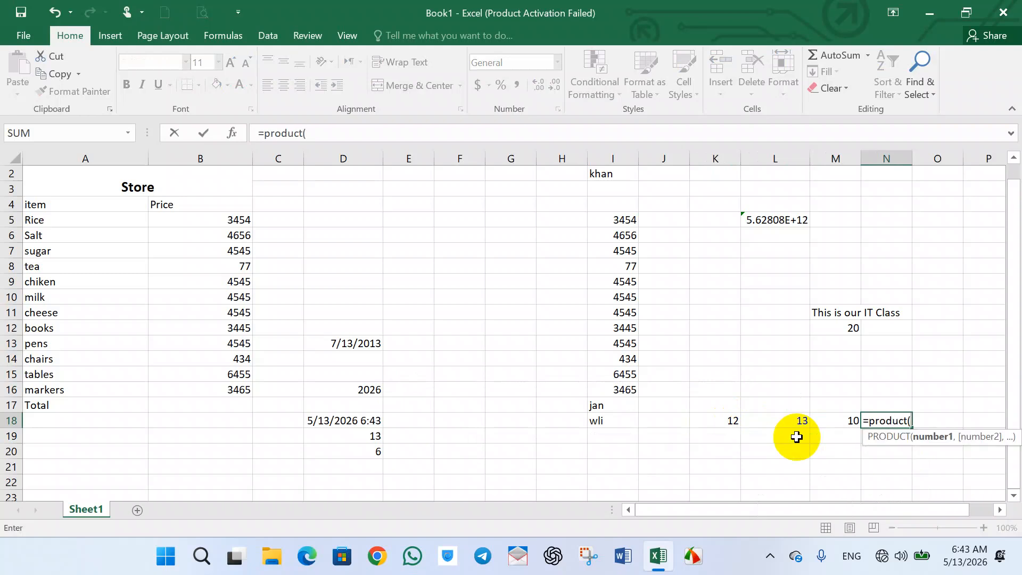
{"action": "left_click_drag", "start_coordinate": [735, 421], "coordinate": [834, 422]}
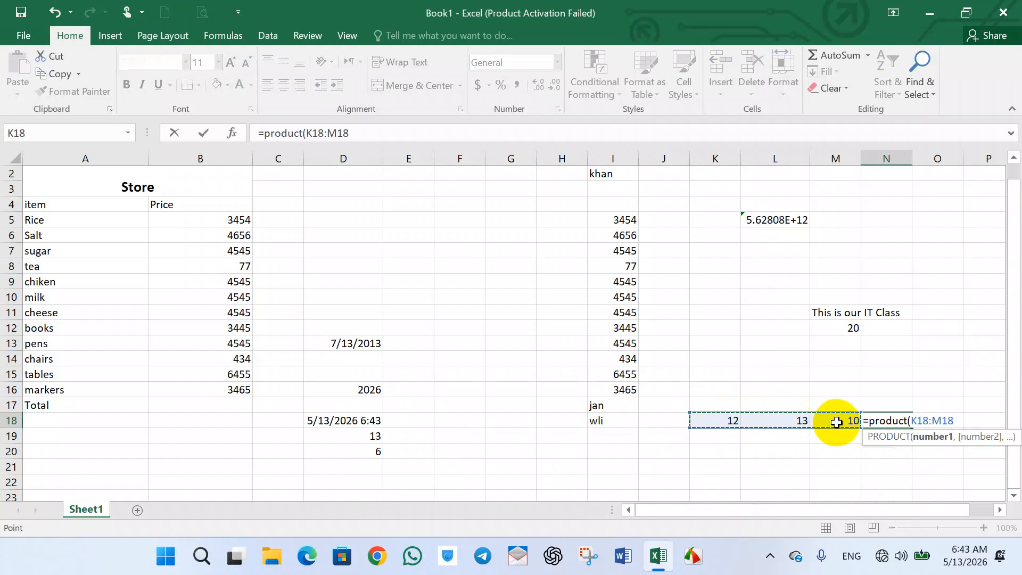
{"action": "key", "text": "Return"}
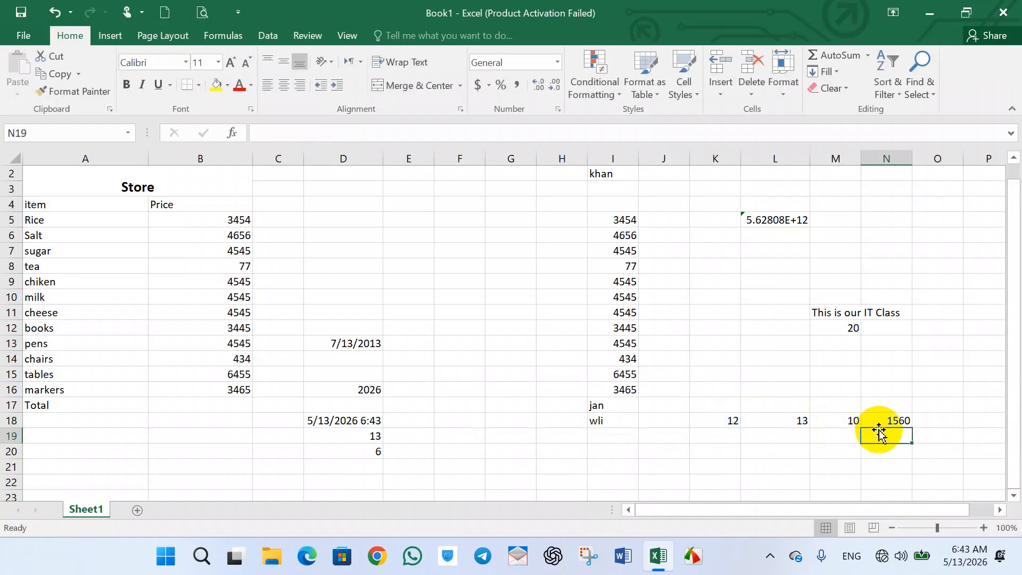